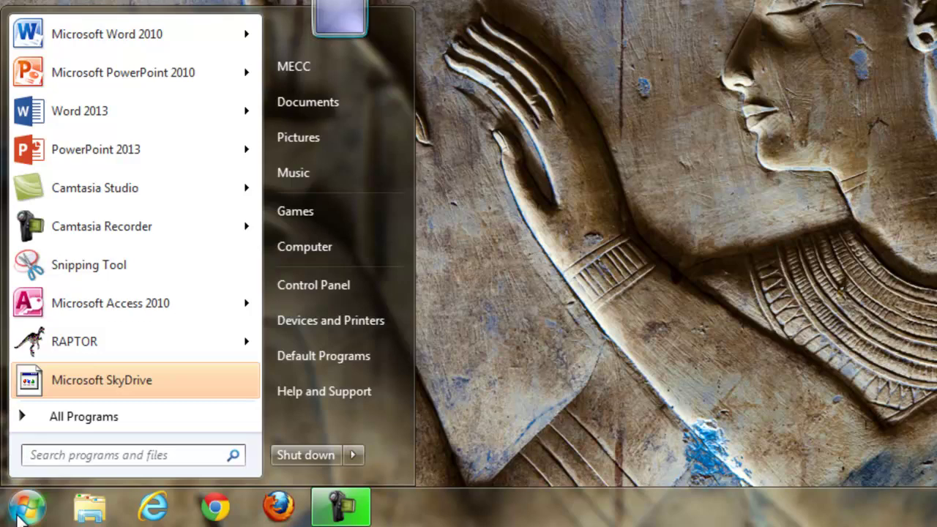
# Search the Start menu for 'word' and launch Word 2013 from the Programs results
pyautogui.write('wor')
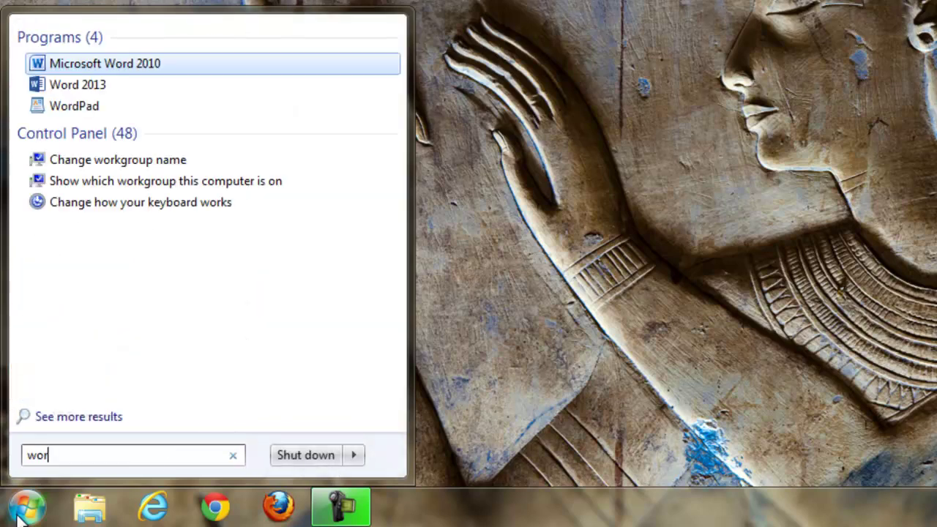
pyautogui.write('d')
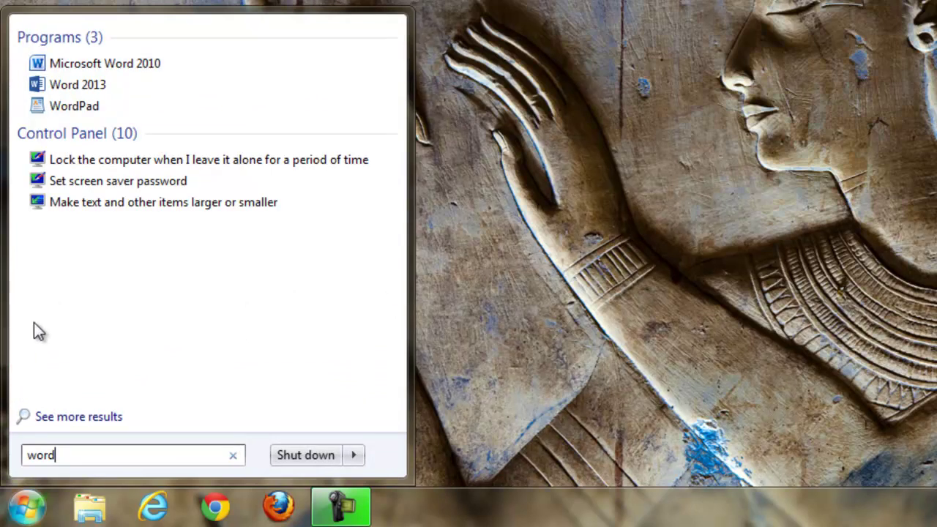
pyautogui.click(57, 88)
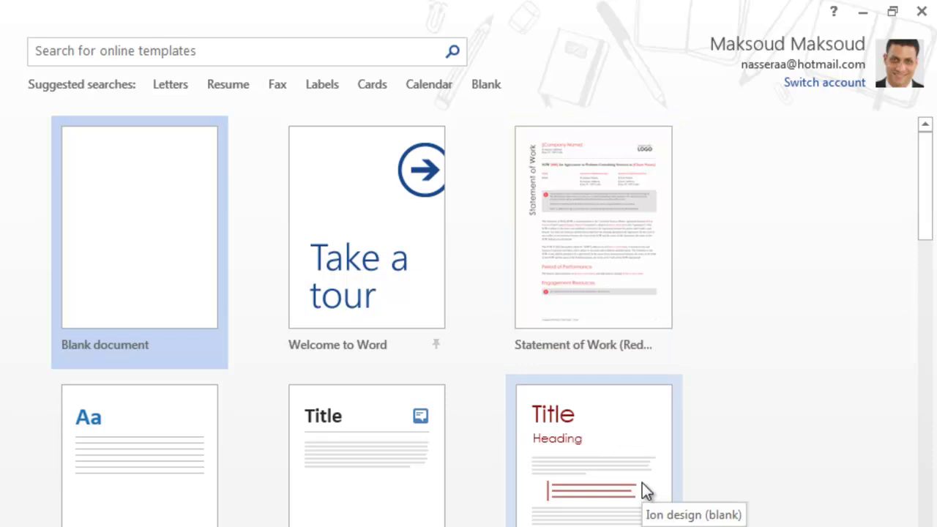
# Create a new document from the Blank document template
pyautogui.click(102, 225)
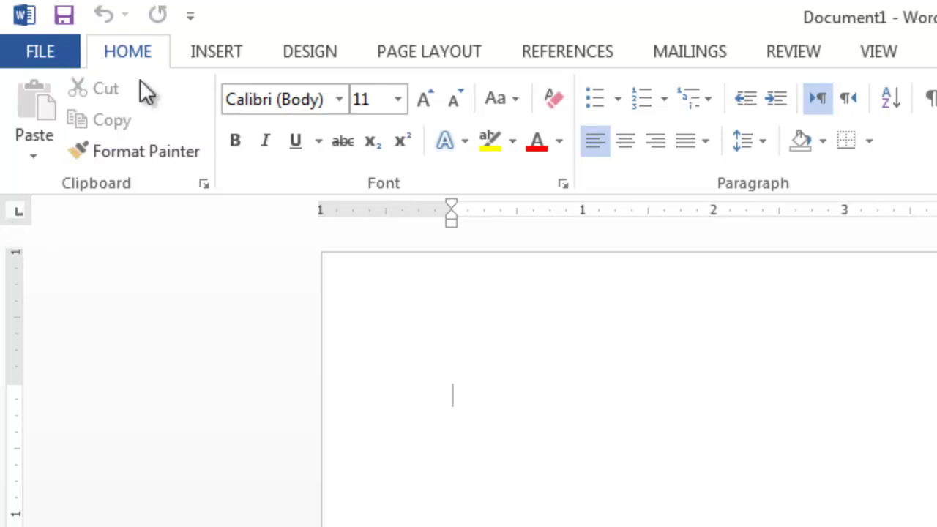
pyautogui.click(225, 50)
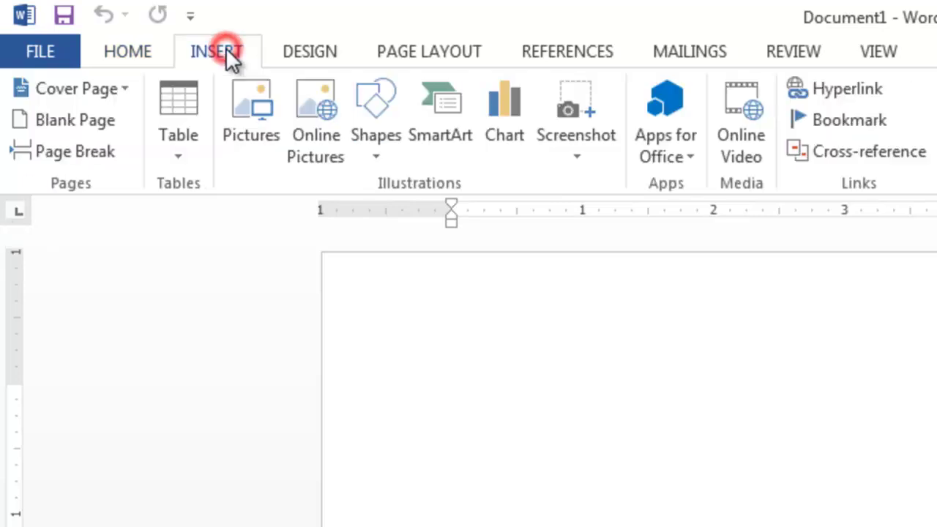
pyautogui.click(281, 44)
pyautogui.click(428, 48)
pyautogui.click(550, 45)
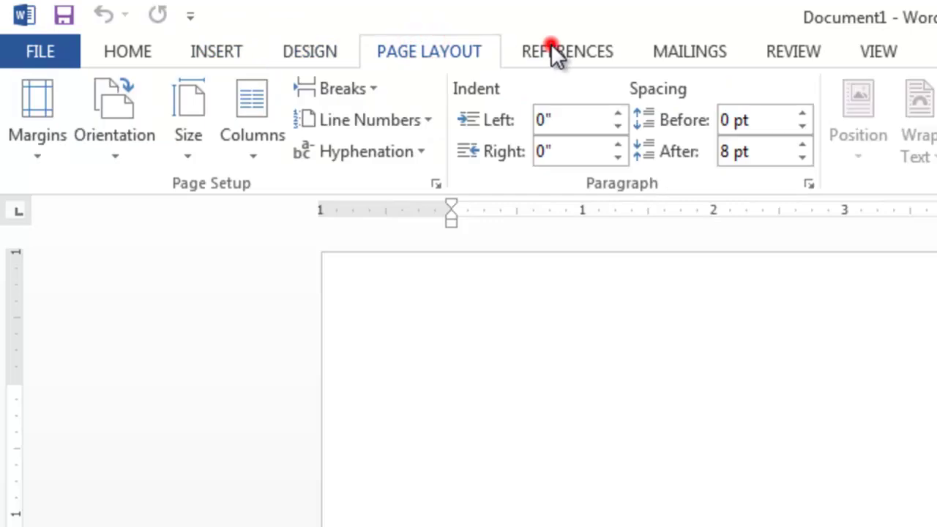
pyautogui.click(117, 49)
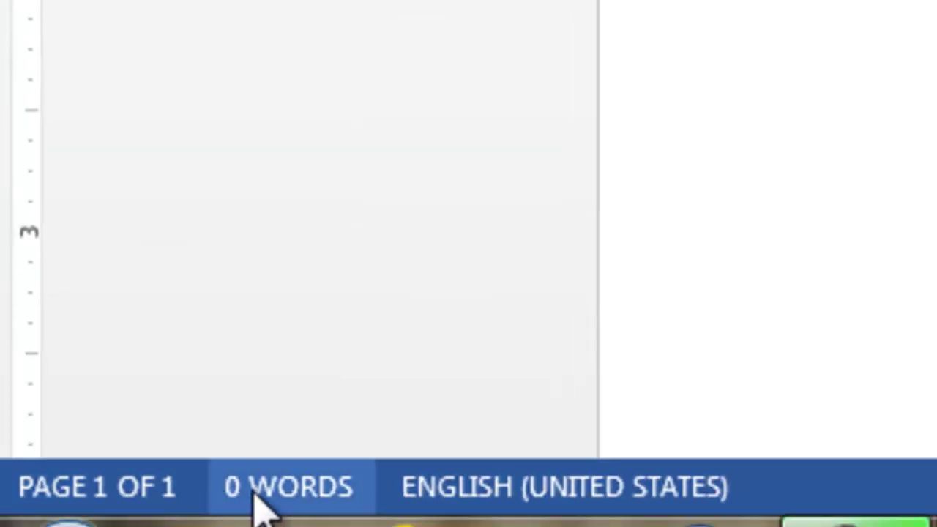
pyautogui.click(297, 489)
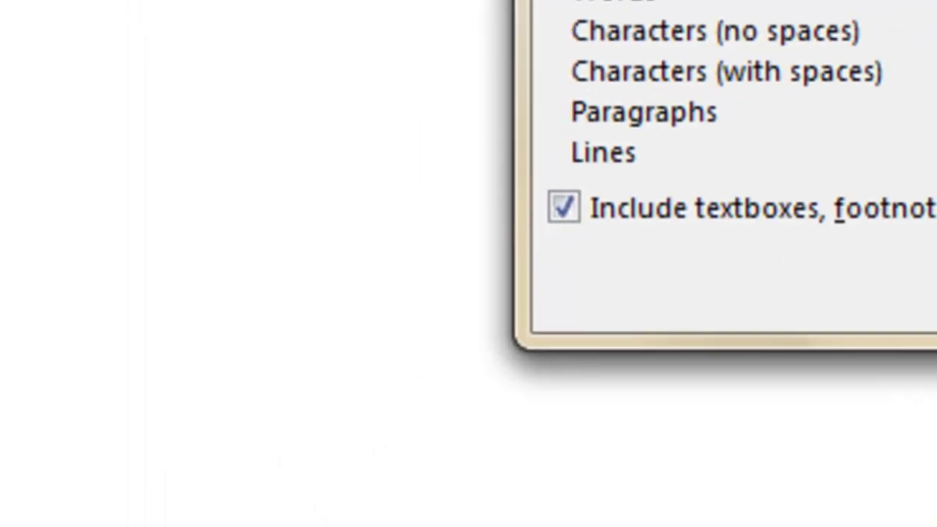
pyautogui.click(701, 483)
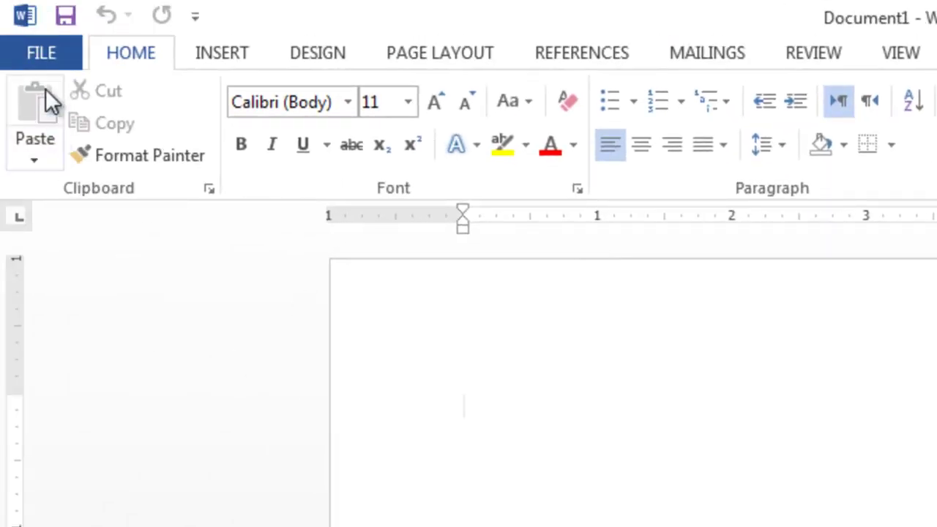
# Open the FILE backstage and show Document1's Info page
pyautogui.click(45, 57)
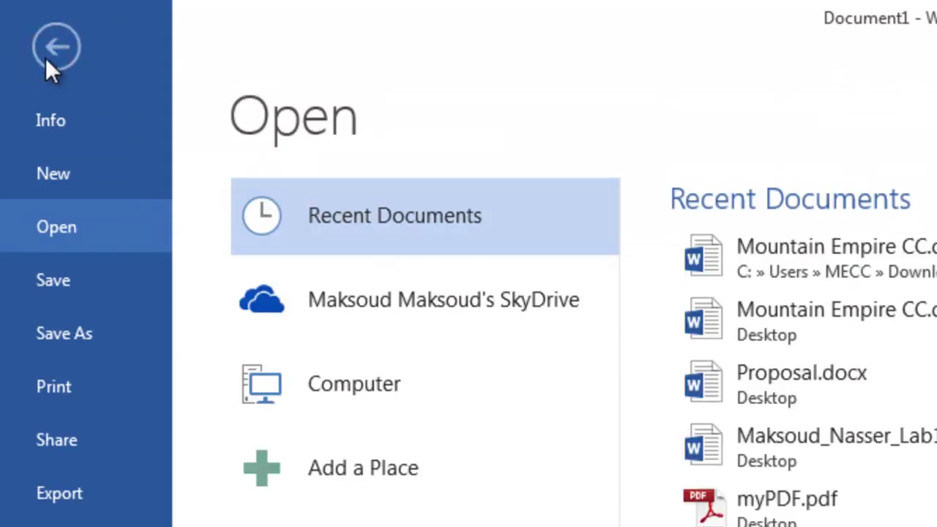
pyautogui.click(49, 120)
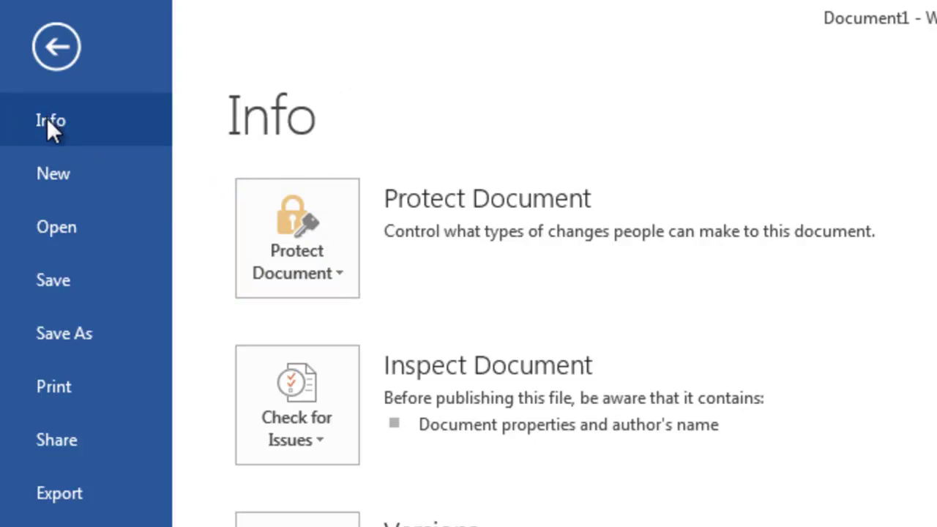
pyautogui.click(317, 277)
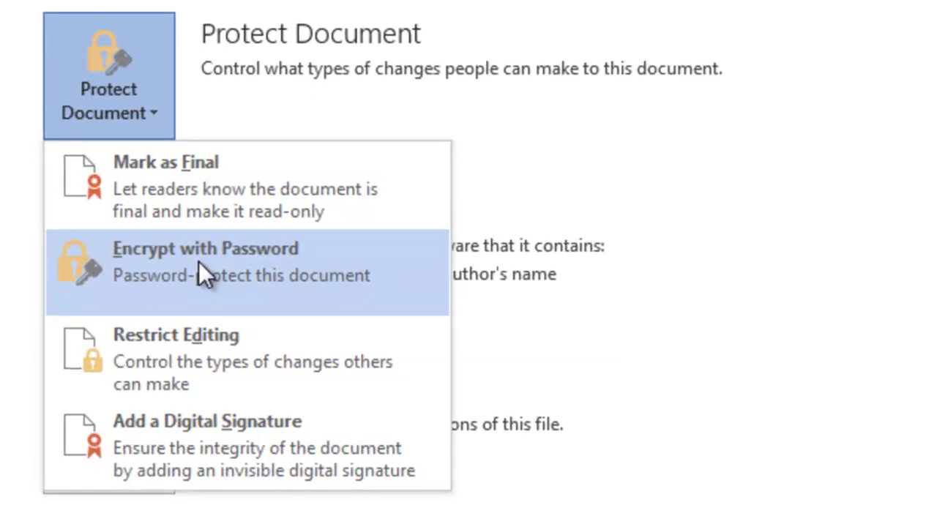
pyautogui.click(693, 271)
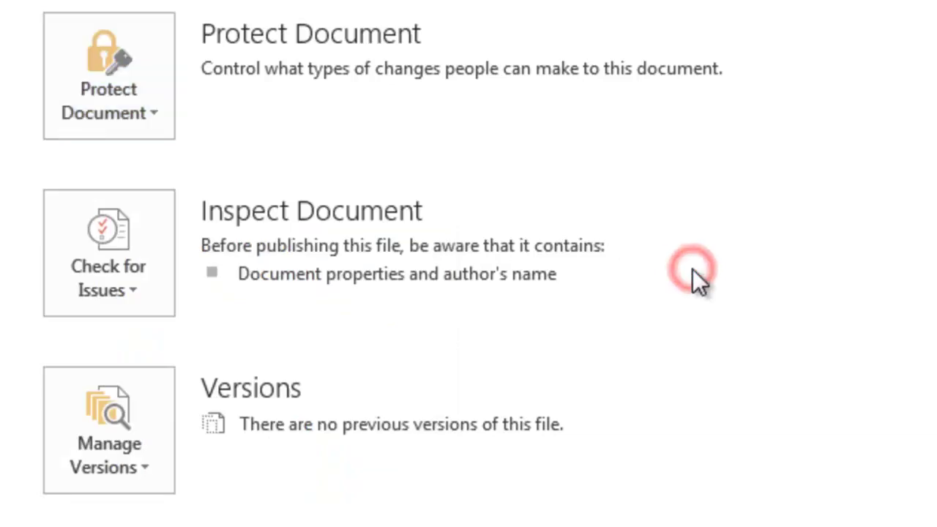
pyautogui.click(145, 296)
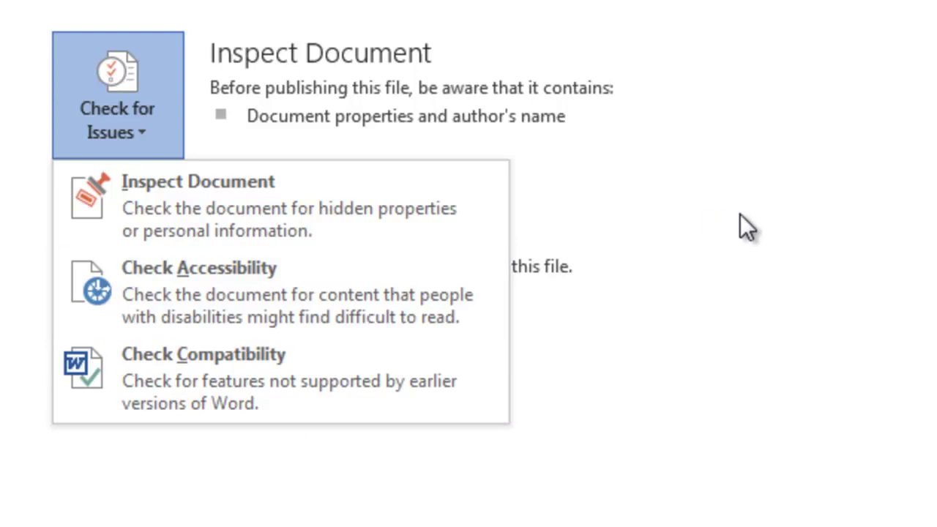
pyautogui.click(740, 214)
pyautogui.click(63, 117)
pyautogui.click(85, 120)
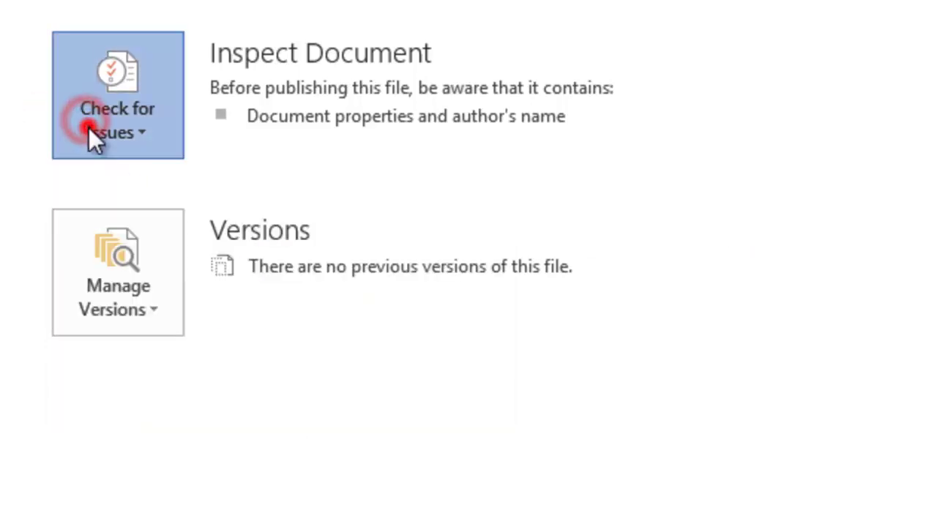
# Show the Document Panel from the Info page's Properties menu
pyautogui.click(661, 86)
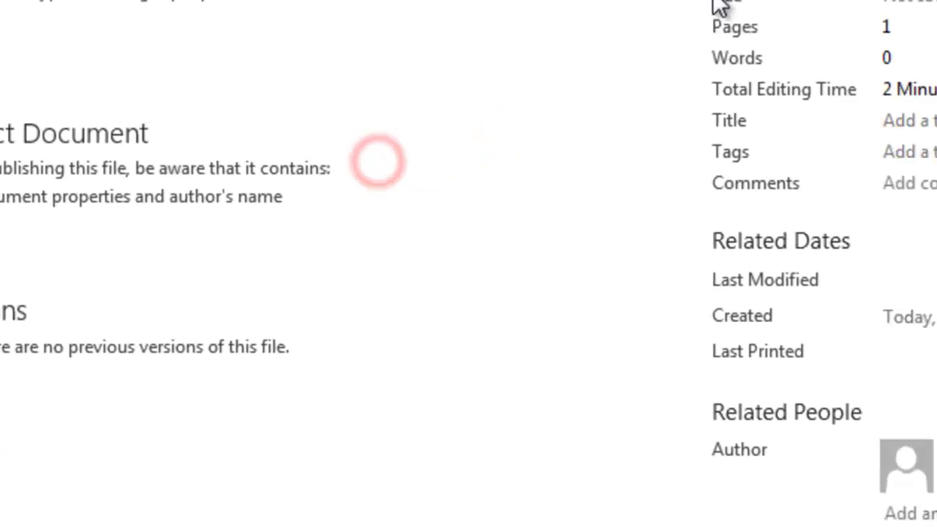
pyautogui.click(449, 70)
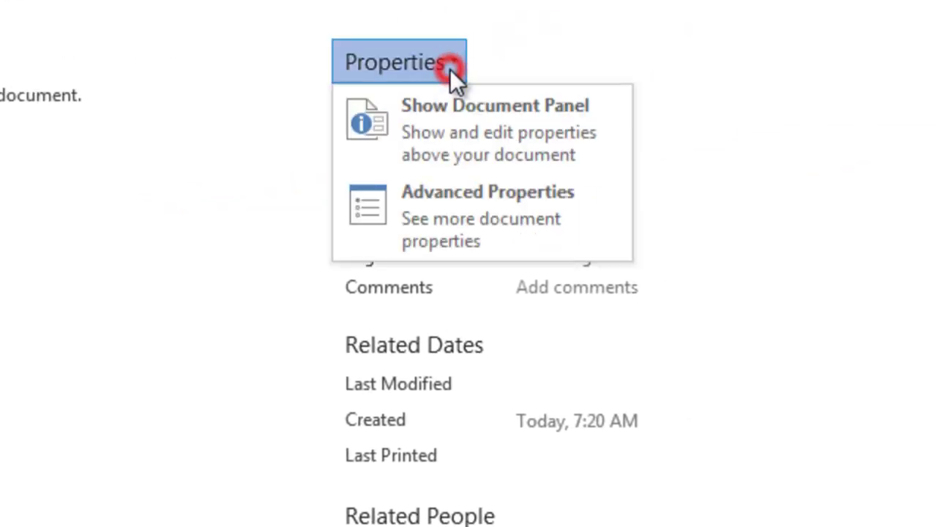
pyautogui.click(460, 126)
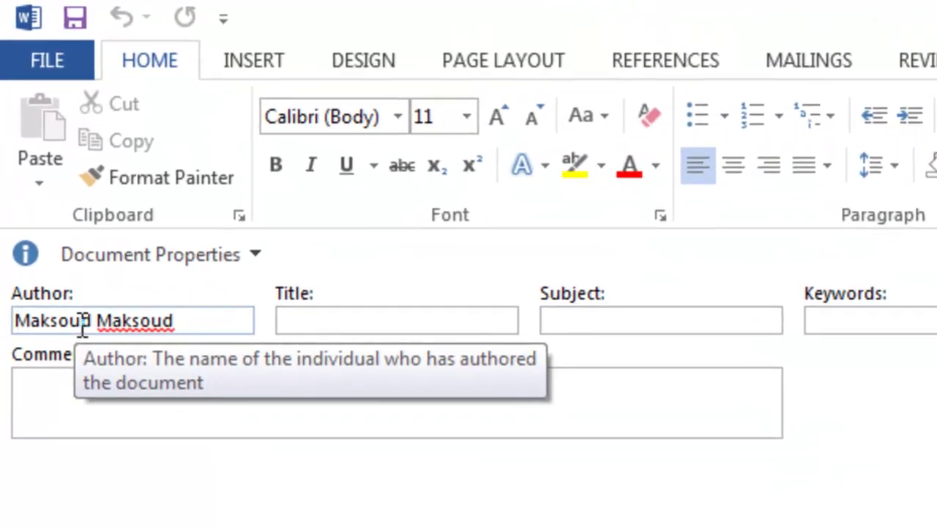
# Replace the surname in the Author field with the corrected one
pyautogui.moveTo(192, 318); pyautogui.dragTo(89, 322)
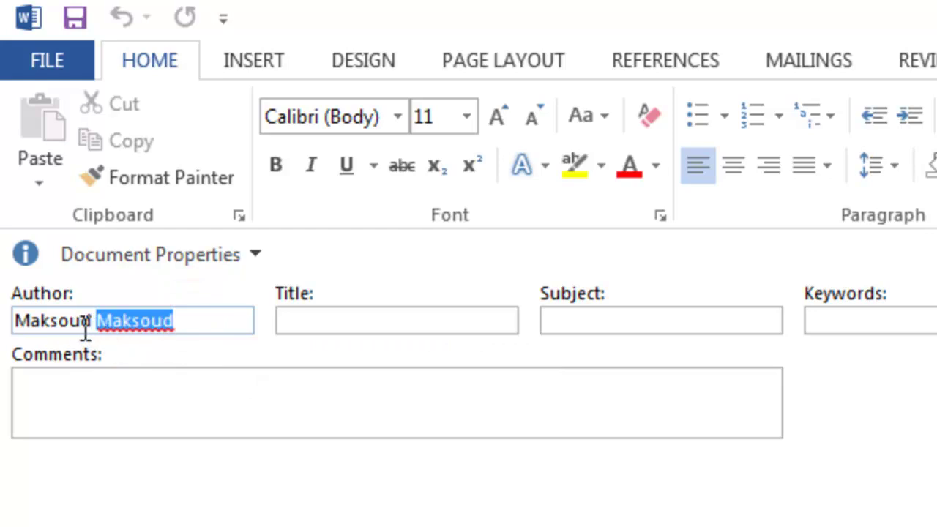
pyautogui.write('N')
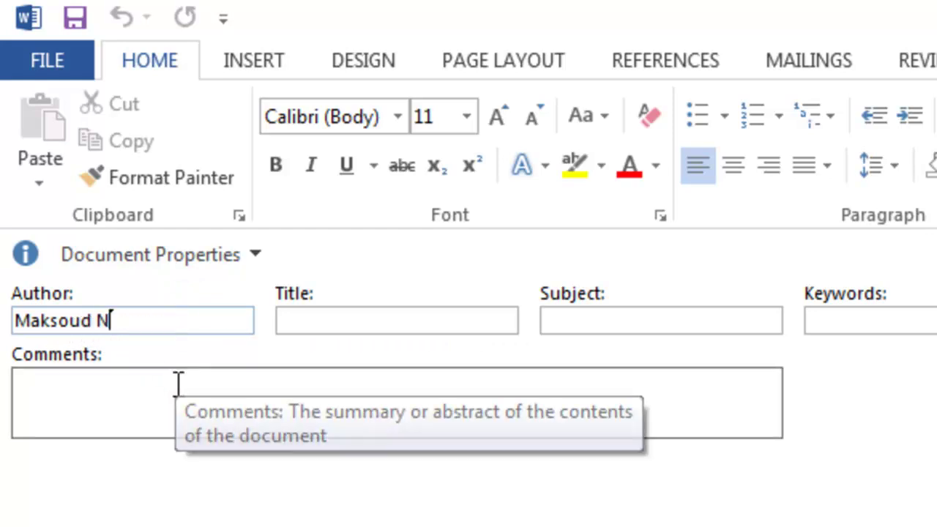
pyautogui.write('asser')
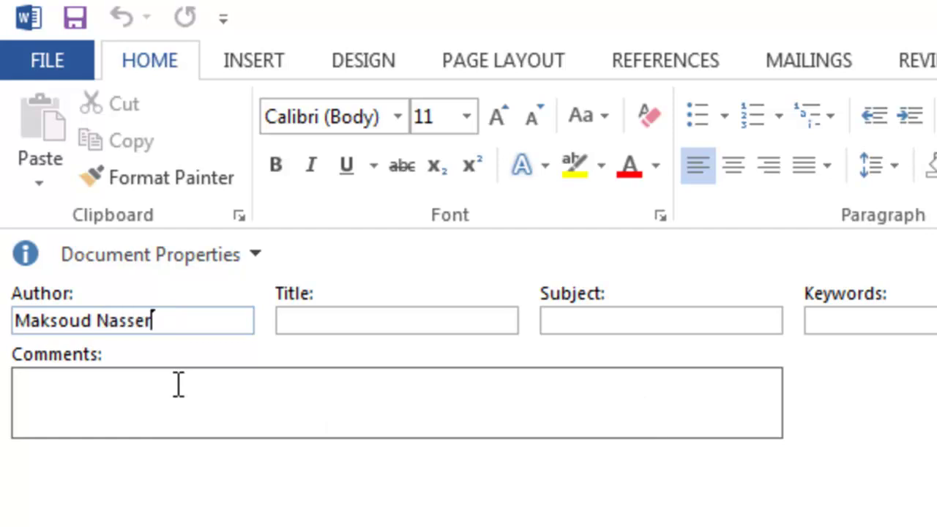
pyautogui.click(347, 319)
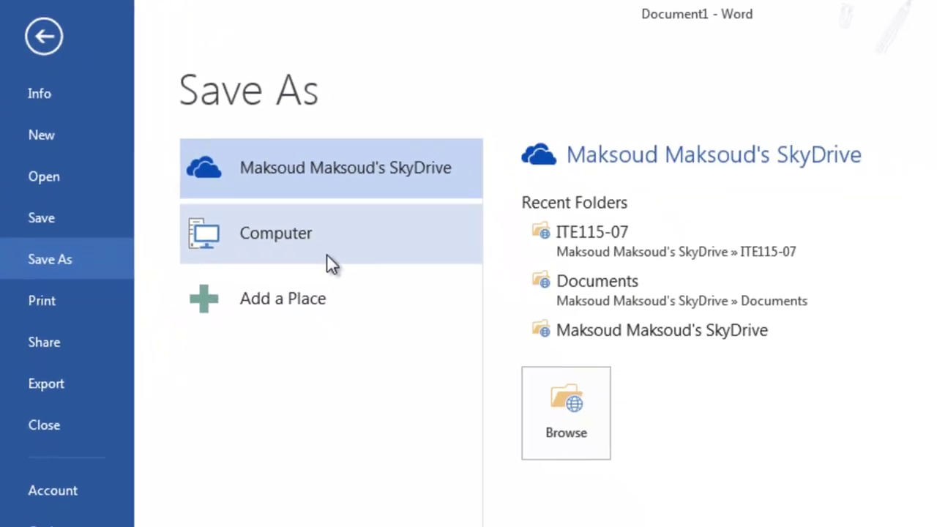
# Save under Computer > Desktop with file name Practice, then close the Document Information Panel
pyautogui.click(300, 238)
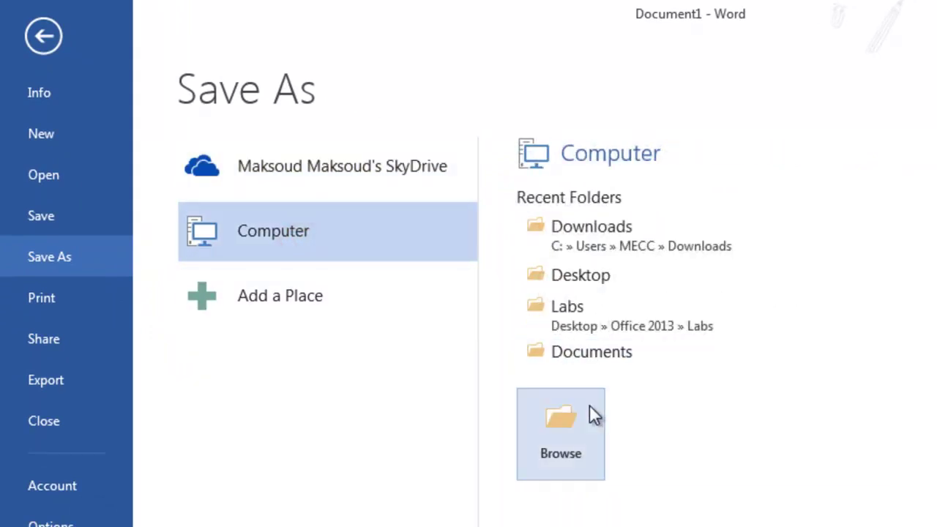
pyautogui.click(567, 275)
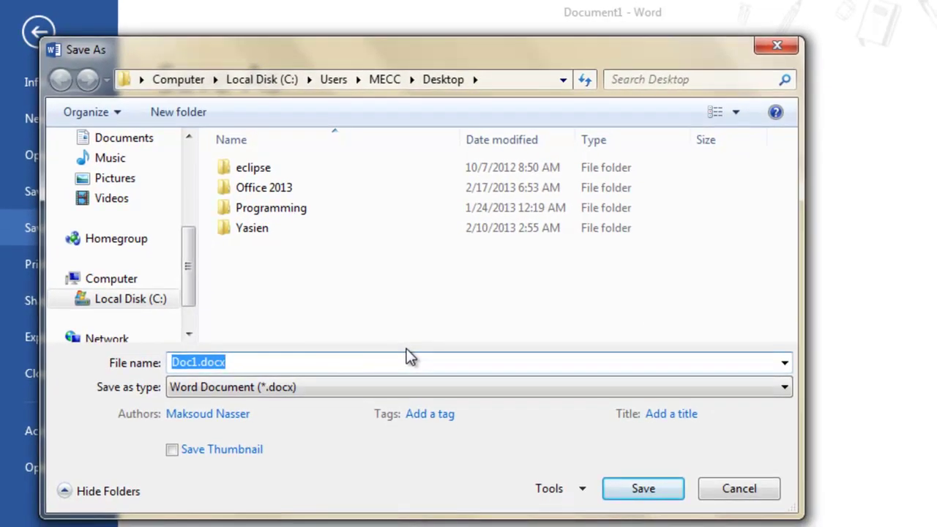
pyautogui.write('Prac')
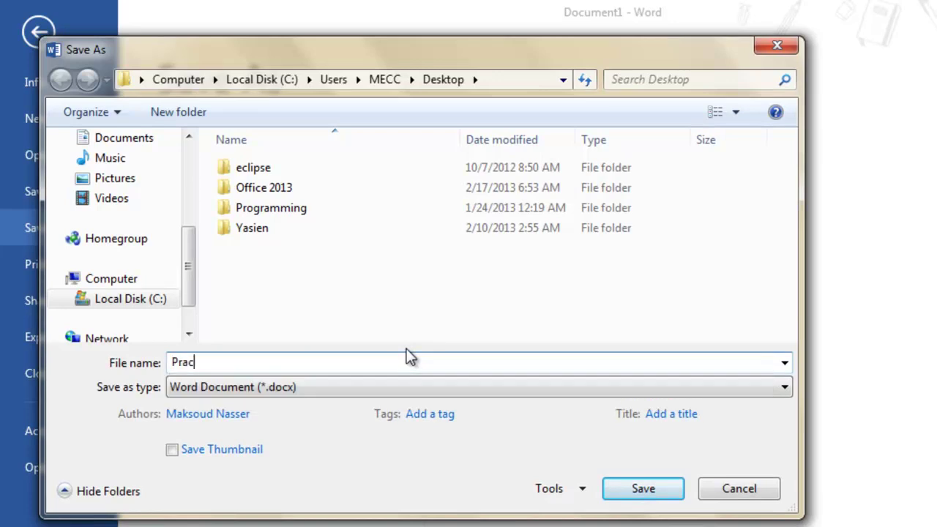
pyautogui.write('tice')
pyautogui.click(633, 492)
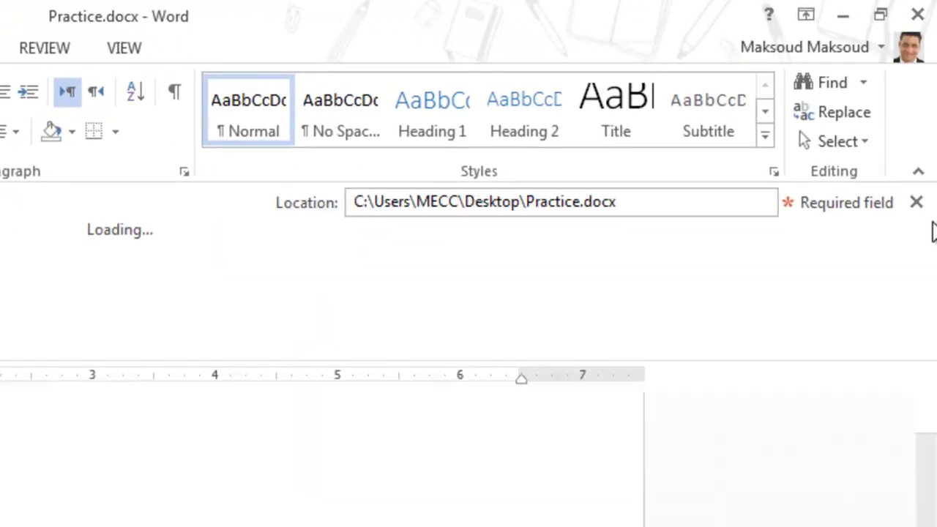
pyautogui.click(917, 203)
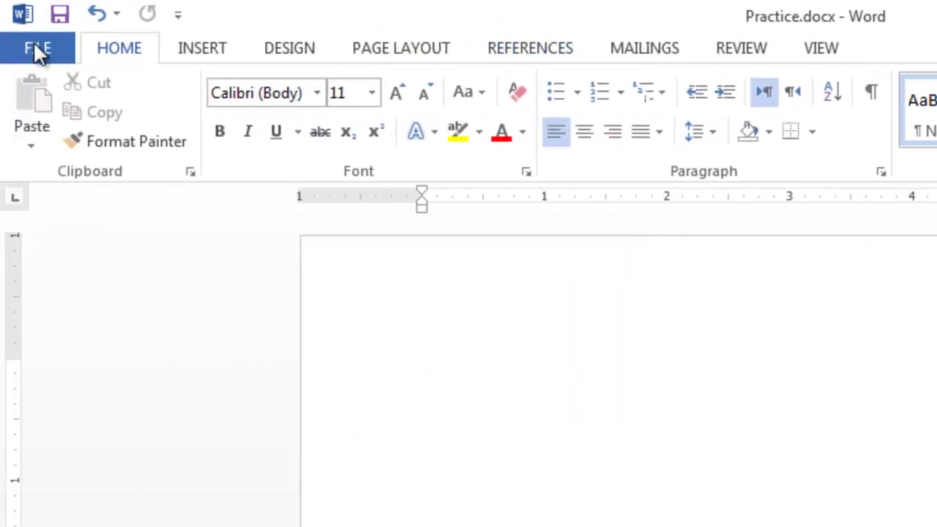
# Check Manage Versions on Practice's Info page, which shows no previous versions
pyautogui.click(34, 44)
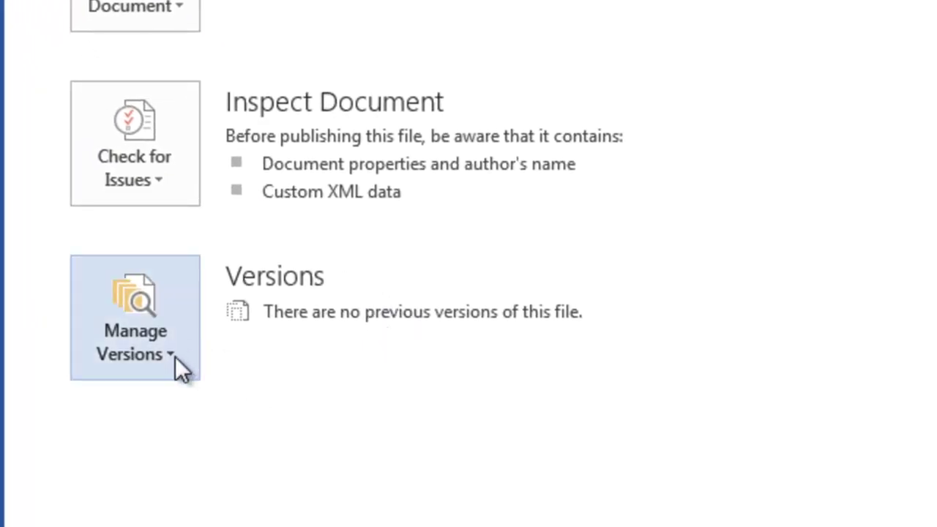
pyautogui.click(173, 355)
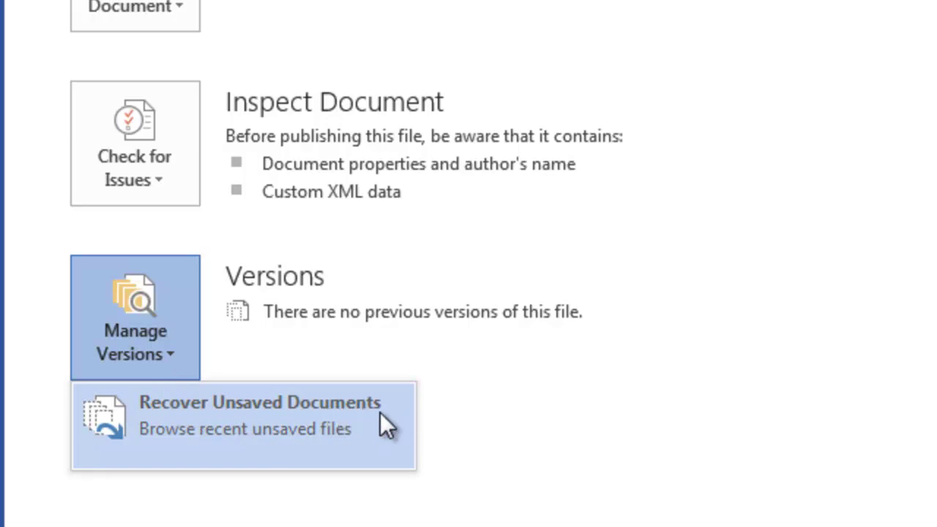
pyautogui.click(438, 348)
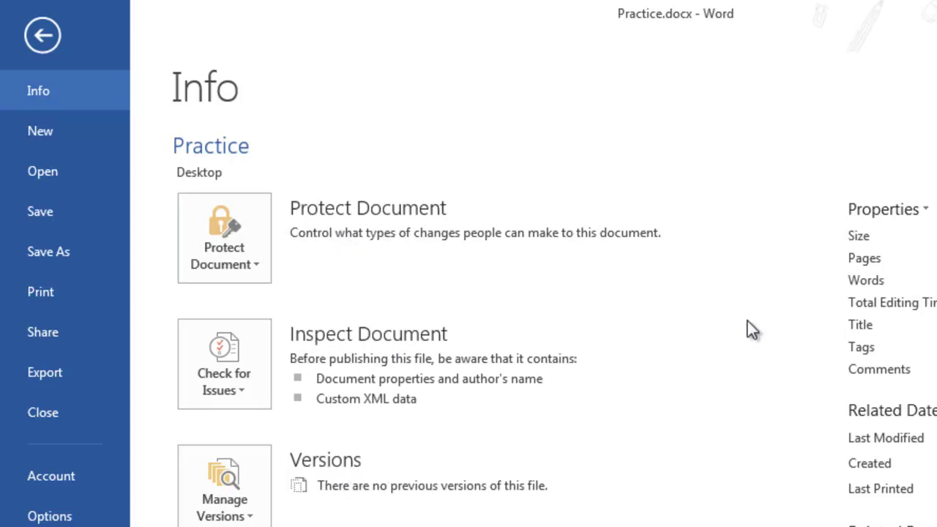
# Show the Properties dropdown with Show Document Panel and Advanced Properties
pyautogui.click(909, 213)
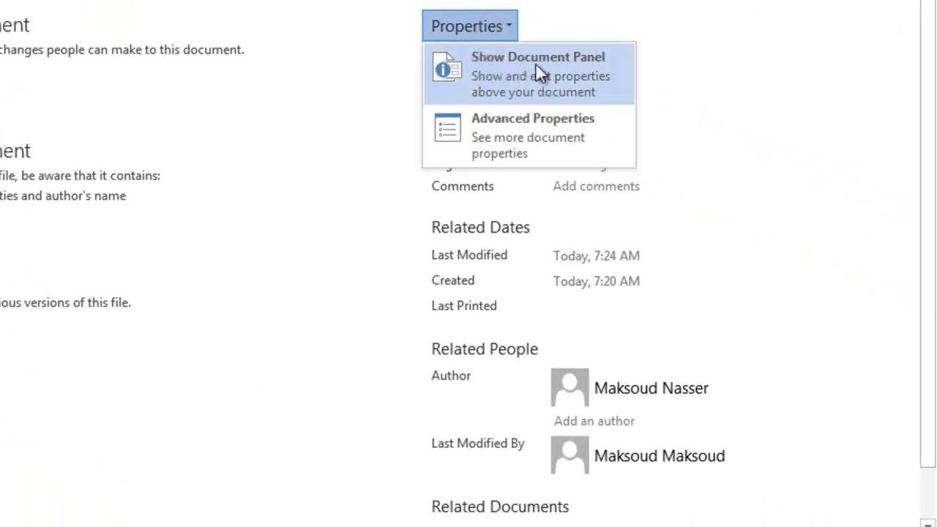
# Browse the Summary, Statistics, Contents, Custom and General tabs of Advanced Properties, then cancel
pyautogui.click(521, 119)
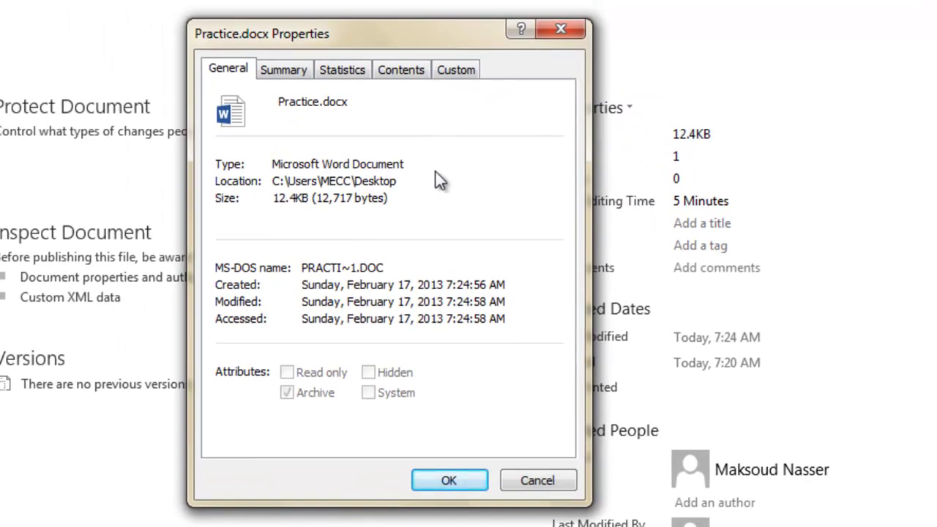
pyautogui.click(298, 73)
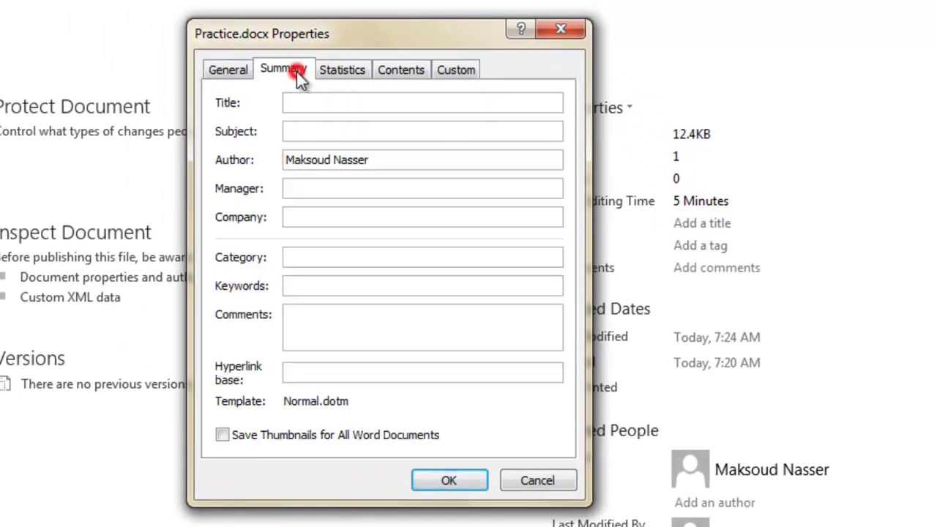
pyautogui.click(333, 74)
pyautogui.click(400, 72)
pyautogui.click(449, 72)
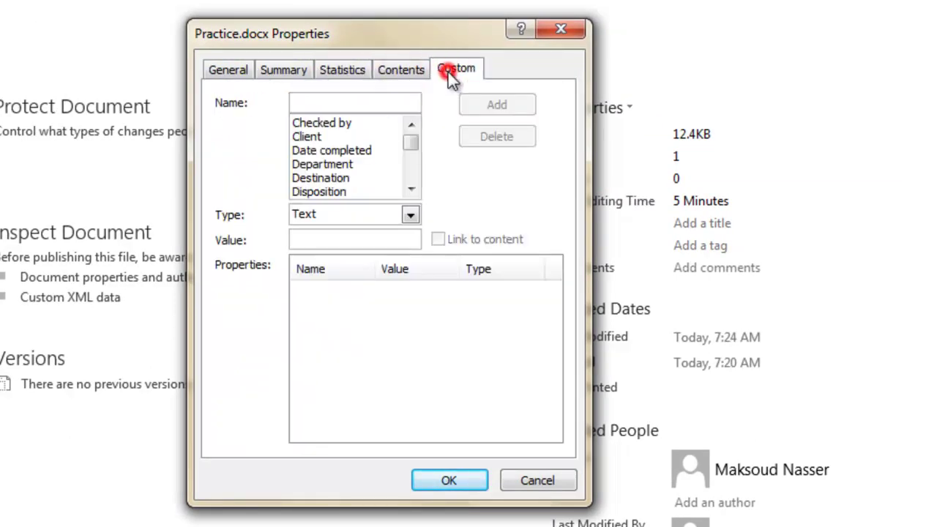
pyautogui.click(409, 72)
pyautogui.click(351, 73)
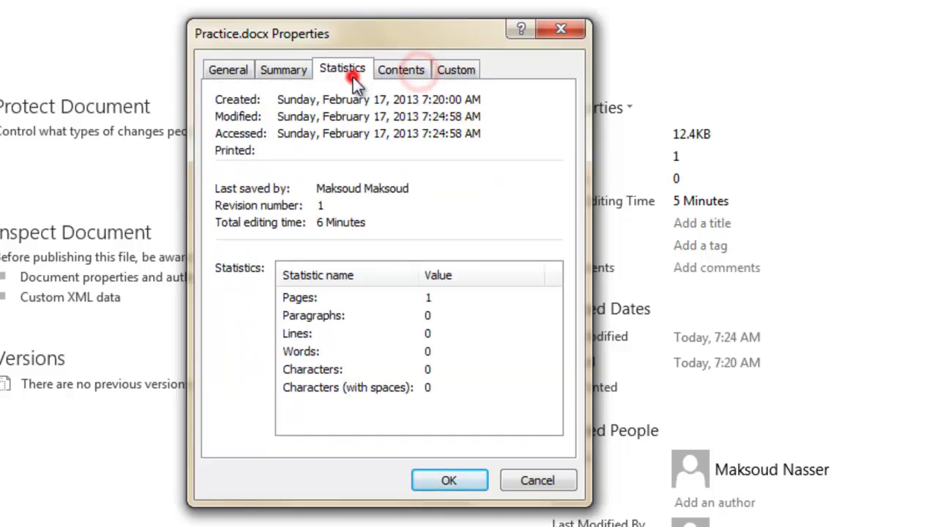
pyautogui.click(293, 71)
pyautogui.click(233, 71)
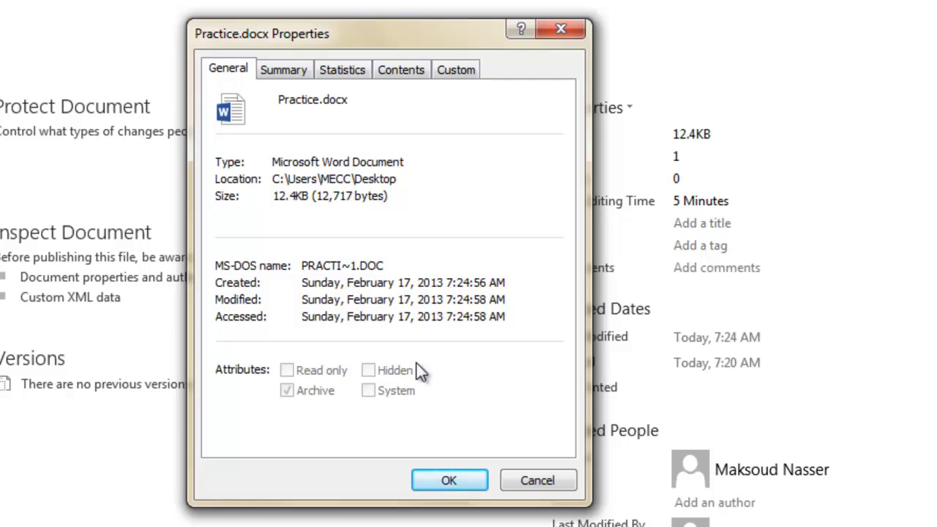
pyautogui.click(527, 472)
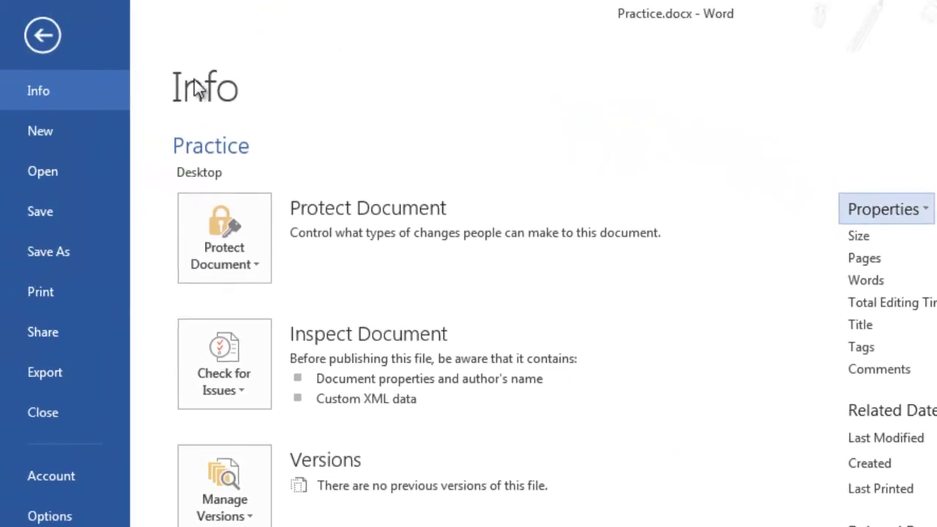
# Browse the New template gallery and online search box, then switch to the Open page with Ctrl+O
pyautogui.click(39, 137)
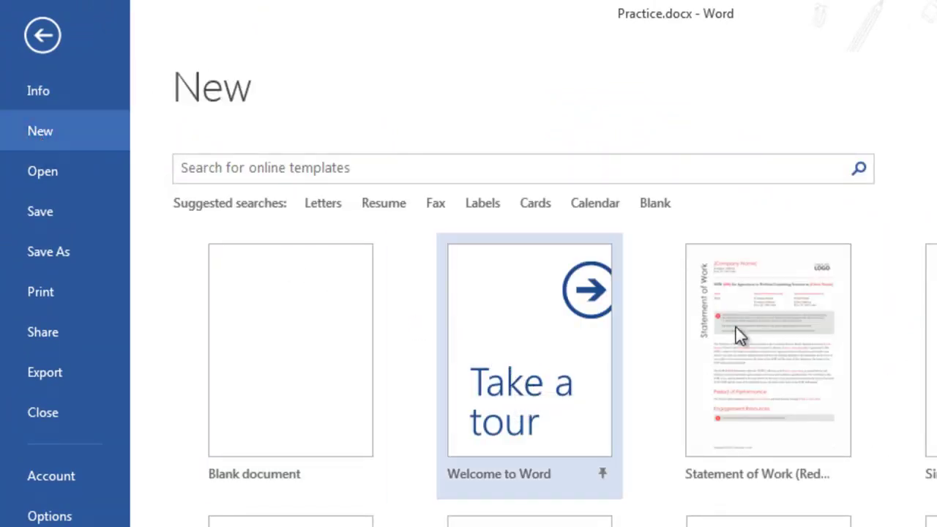
pyautogui.scroll(-10, 534, 351)
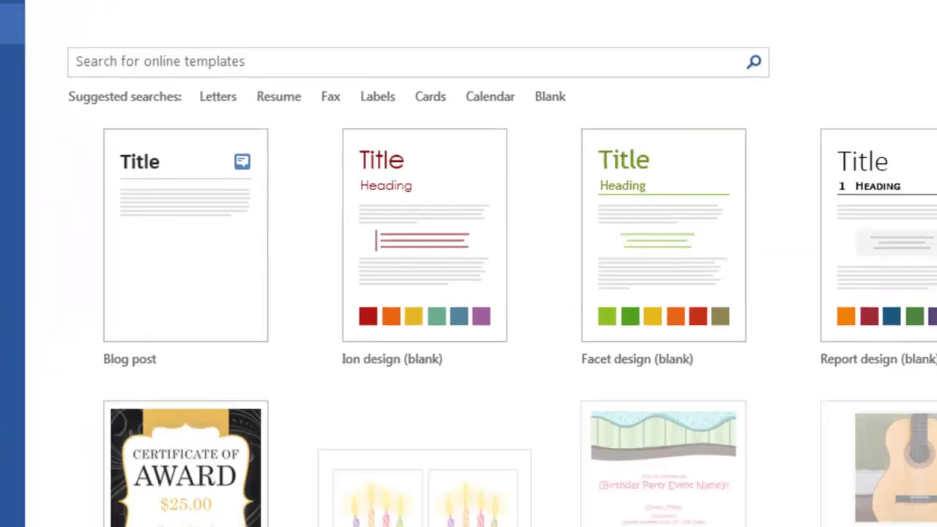
pyautogui.scroll(10, 494, 292)
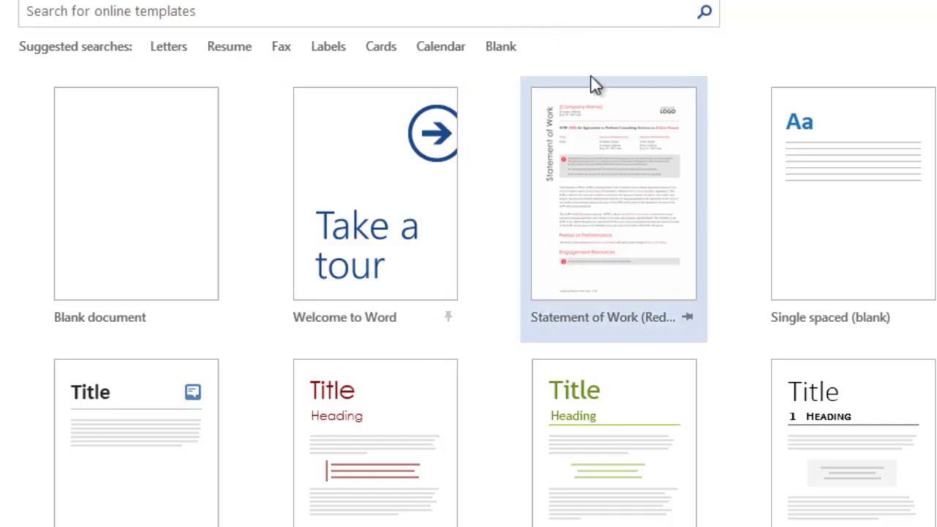
pyautogui.click(534, 12)
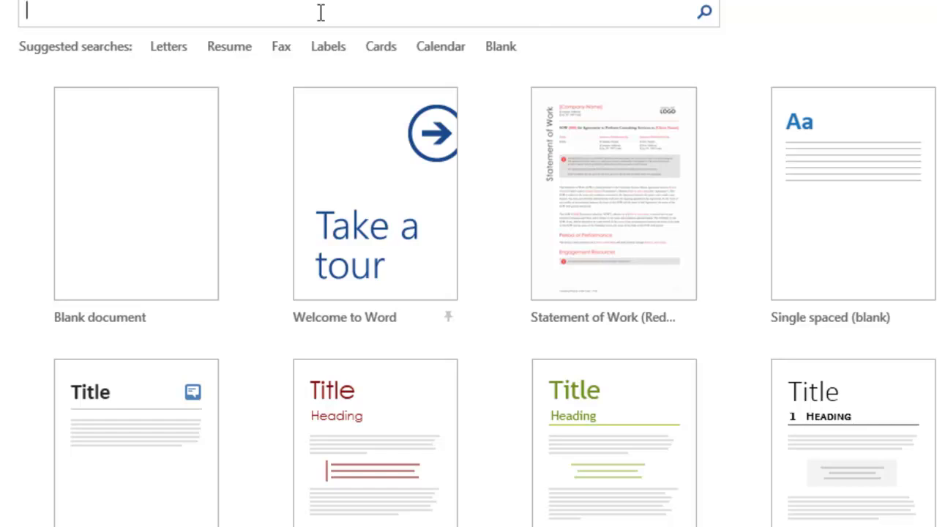
pyautogui.hotkey('ctrl', 'o')
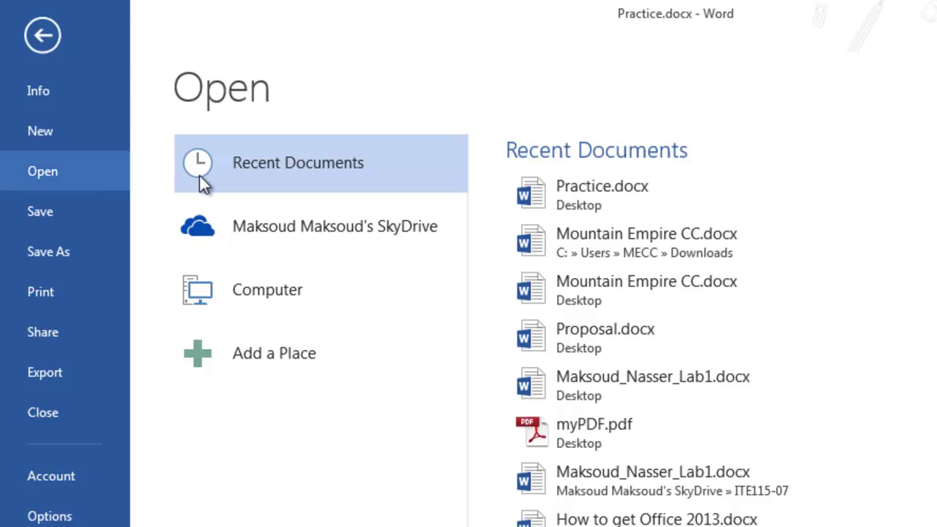
# Compare the SkyDrive, Computer and Add a Place locations, then return to the Practice document
pyautogui.click(263, 224)
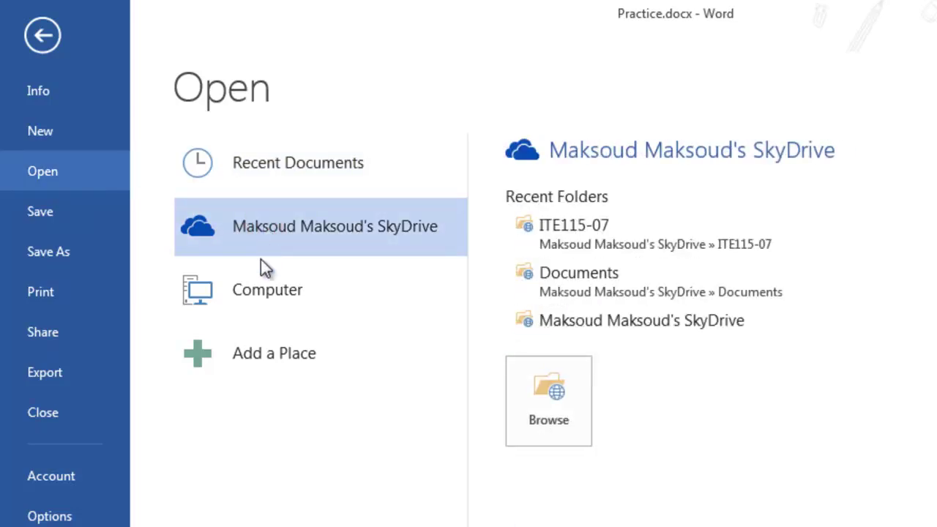
pyautogui.click(258, 293)
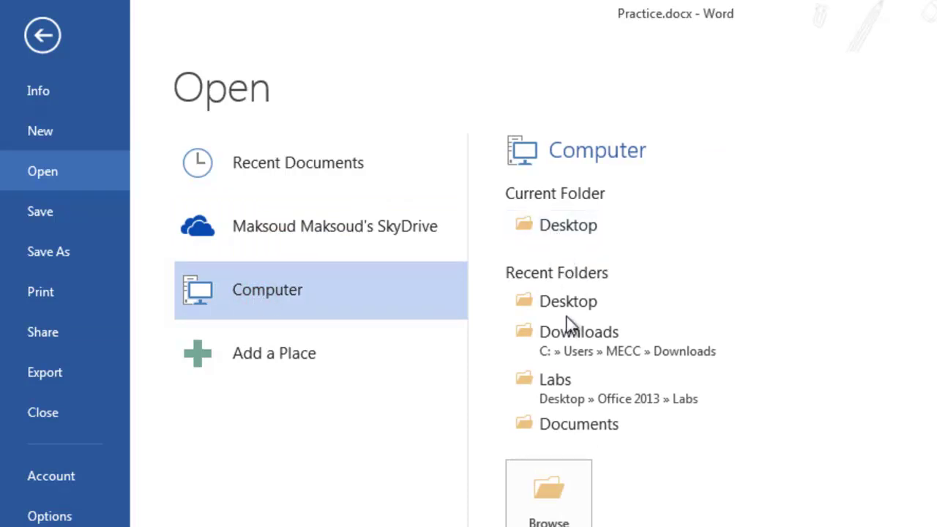
pyautogui.click(279, 354)
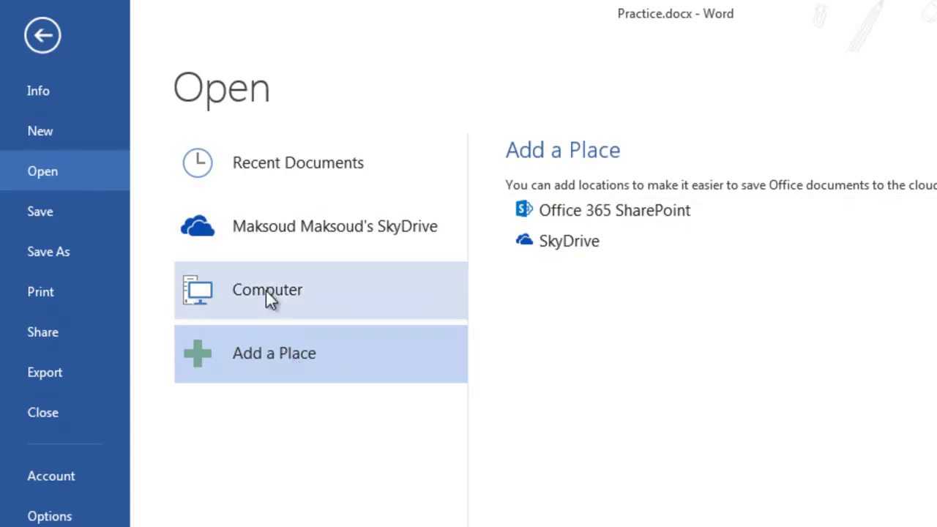
pyautogui.click(277, 238)
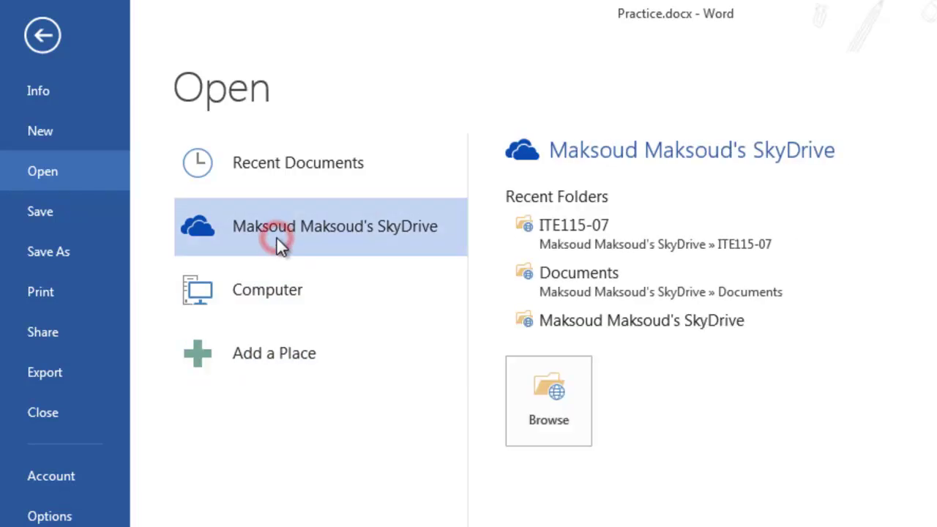
pyautogui.click(273, 284)
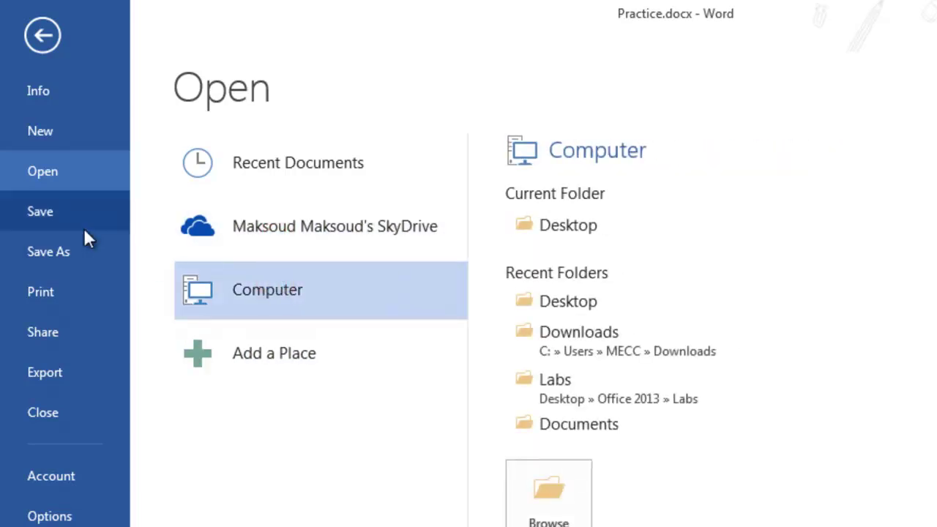
pyautogui.click(76, 210)
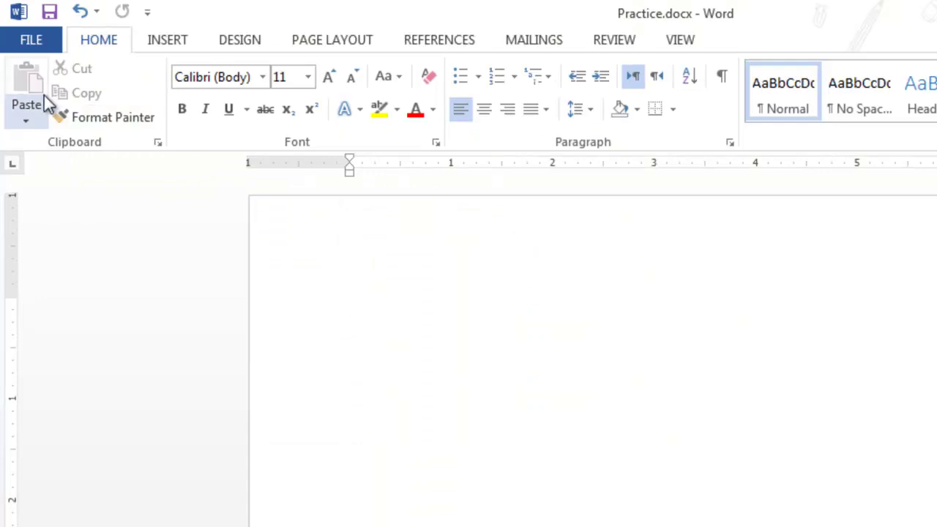
# Save Practice.docx with Ctrl+S, view the Save As locations, then show the Print page
pyautogui.click(36, 43)
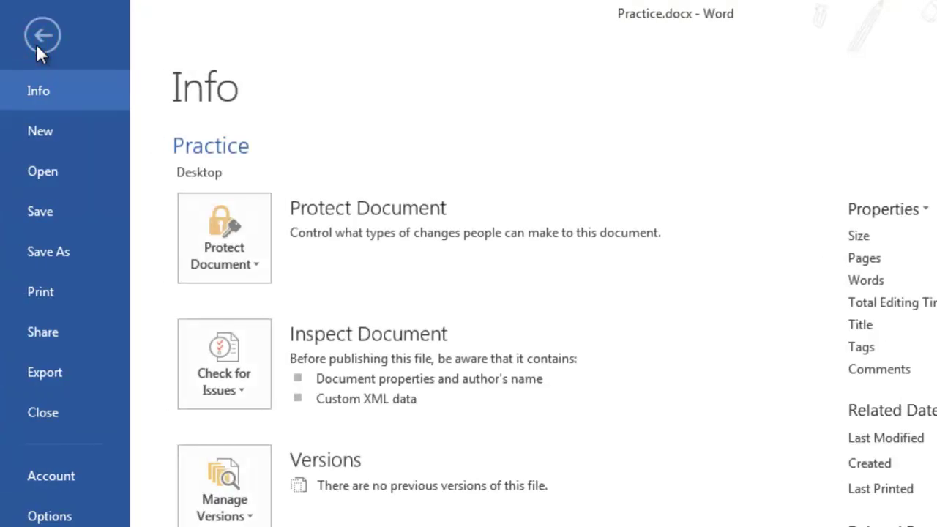
pyautogui.hotkey('ctrl', 's')
pyautogui.click(60, 254)
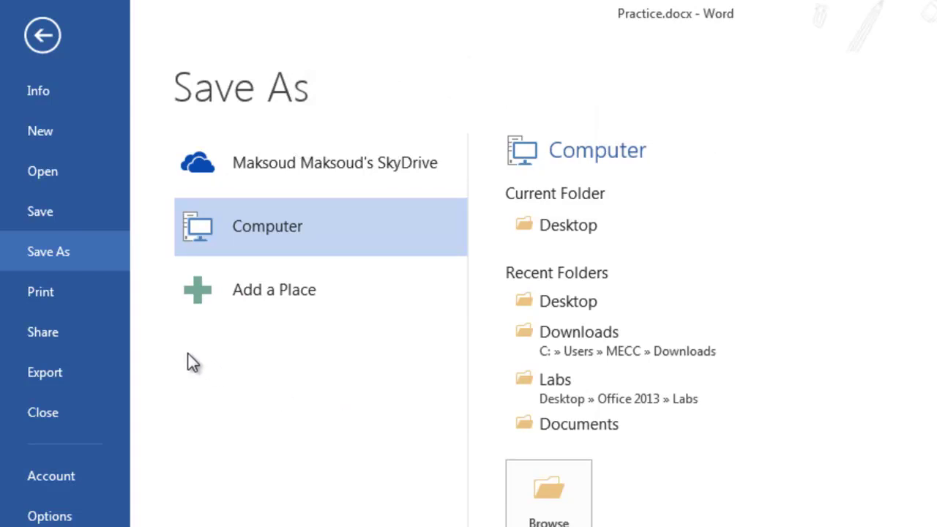
pyautogui.click(50, 290)
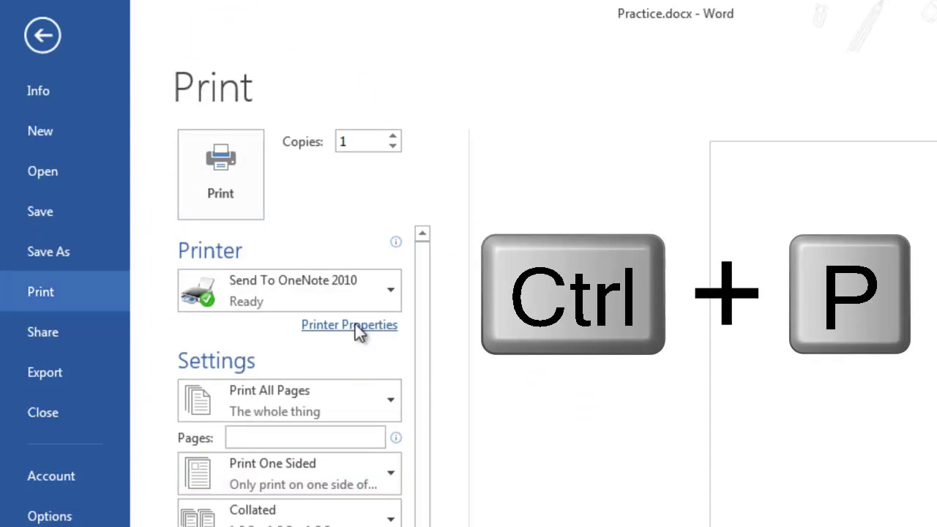
# Raise the print Copies value to 5, then go to the Share page
pyautogui.doubleClick(359, 141)
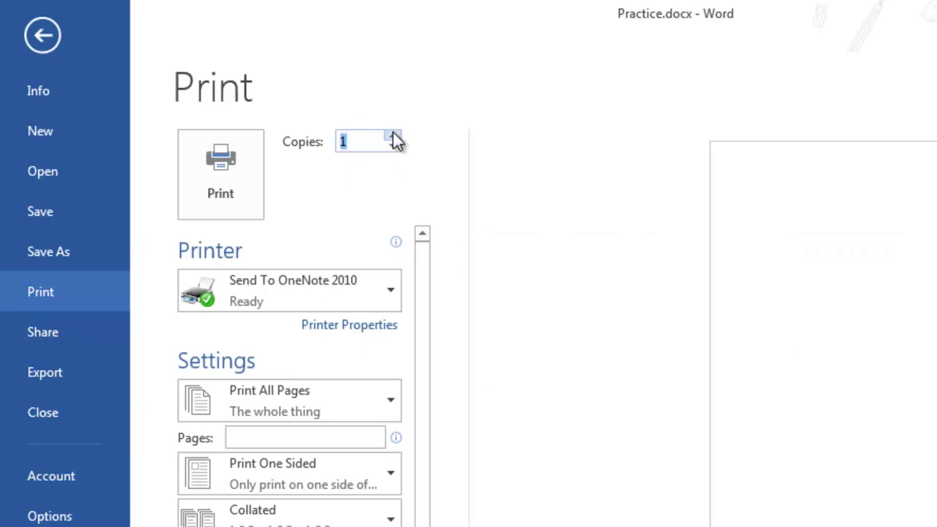
pyautogui.click(393, 135)
pyautogui.click(393, 136)
pyautogui.click(393, 135)
pyautogui.click(393, 135)
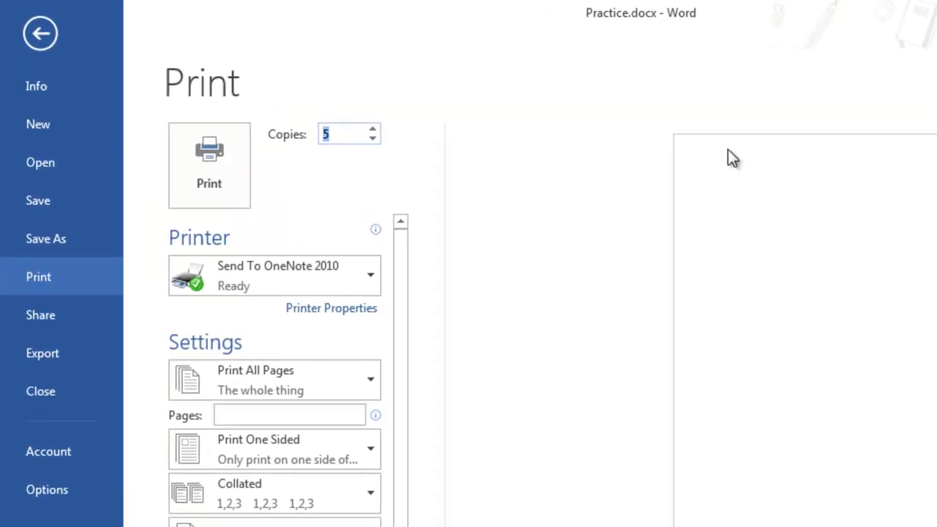
pyautogui.click(634, 196)
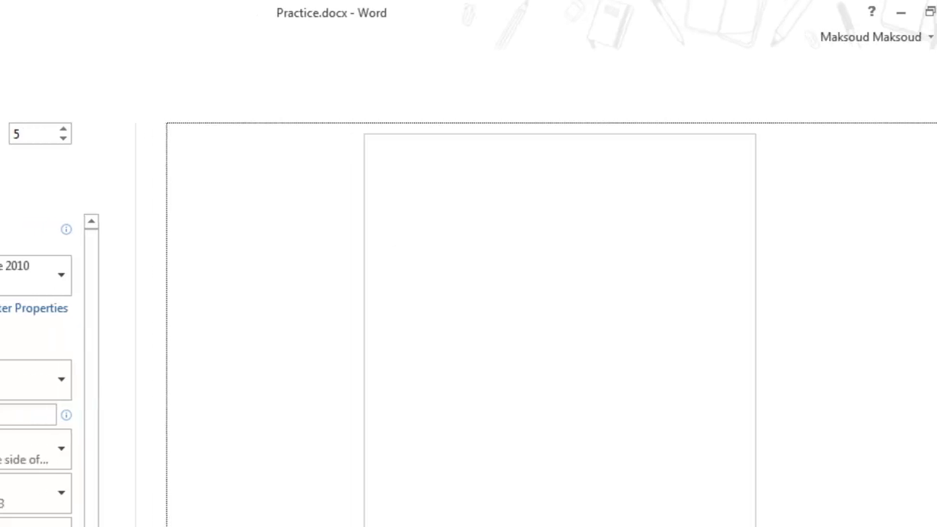
pyautogui.click(76, 316)
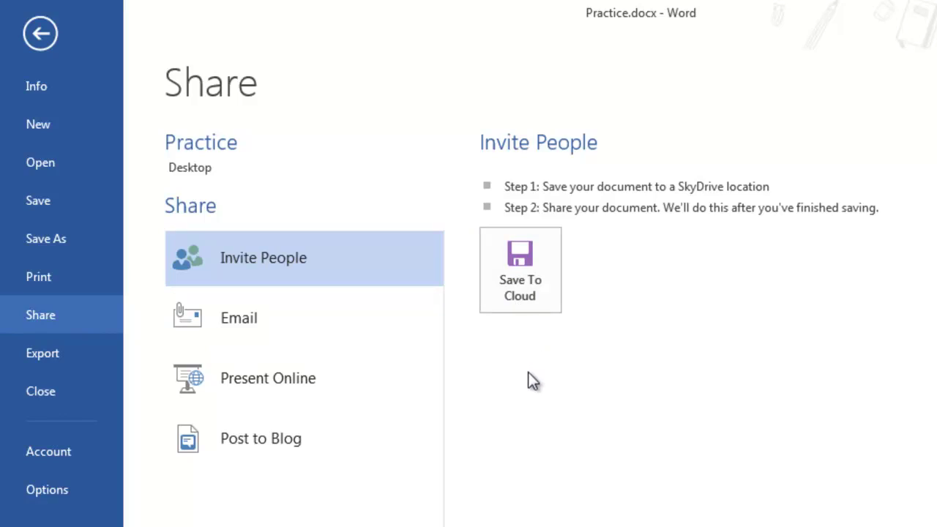
# Under Share's Email options, choose Send as Internet Fax
pyautogui.click(278, 338)
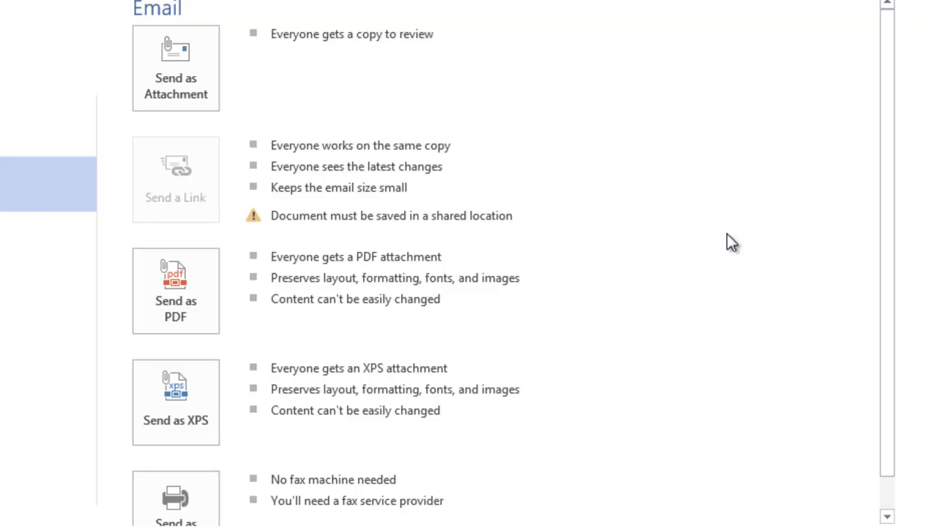
pyautogui.moveTo(881, 119); pyautogui.dragTo(898, 176)
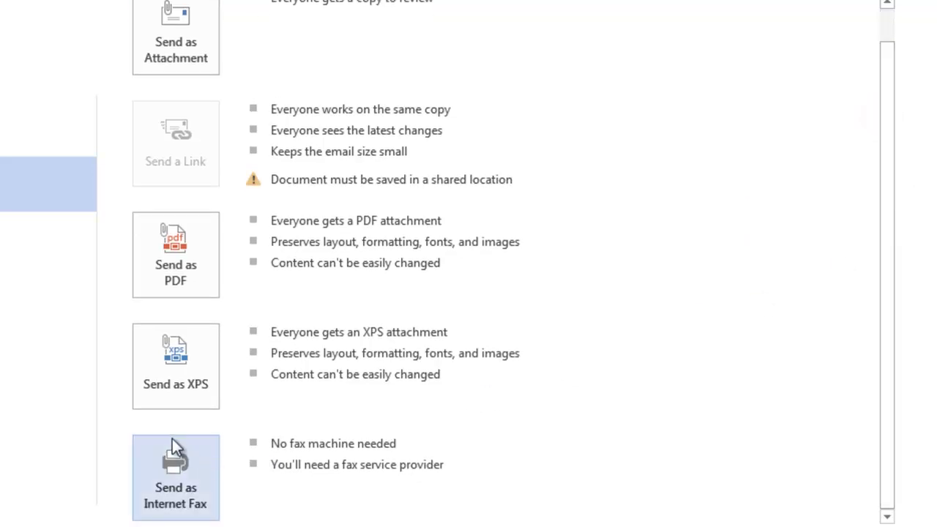
pyautogui.click(192, 465)
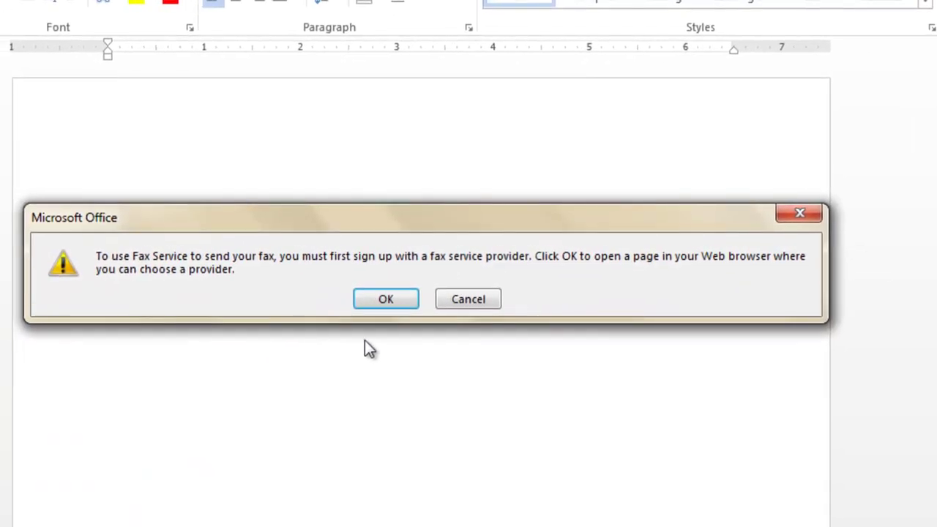
# Accept the fax-service notice with OK and return to the backstage Info page
pyautogui.click(395, 298)
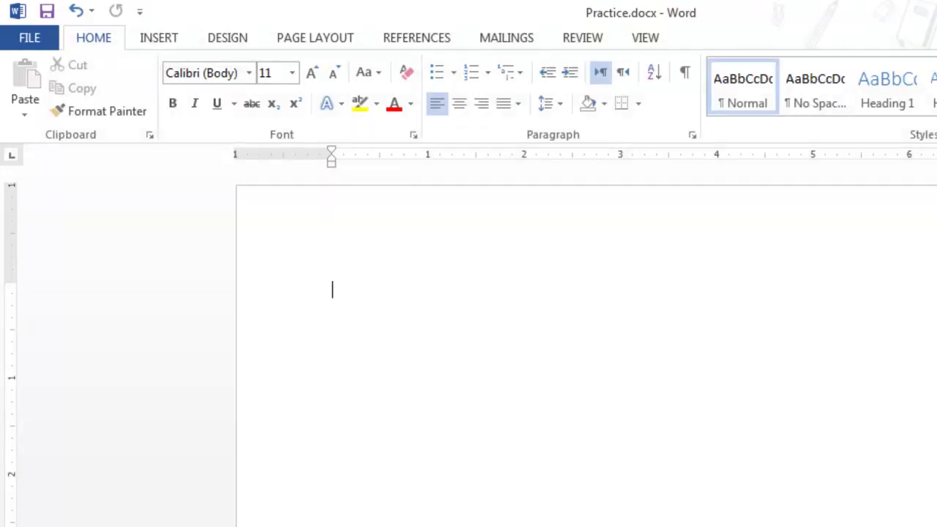
pyautogui.click(37, 37)
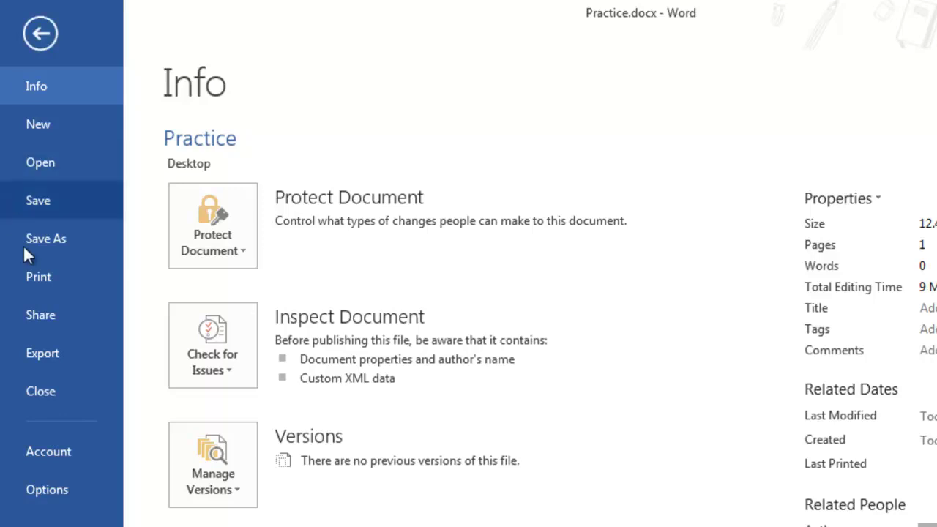
# Browse Print, Share and Export > Change File Type, then close Practice.docx
pyautogui.click(46, 278)
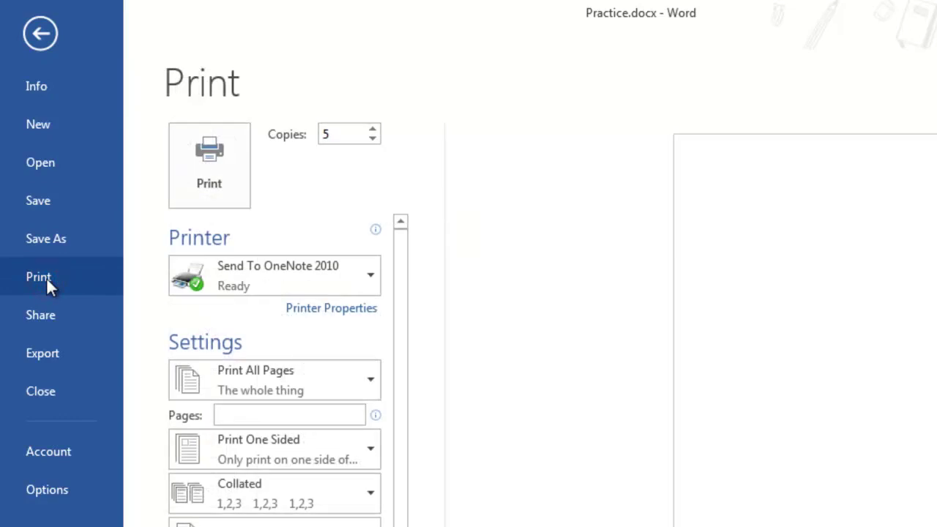
pyautogui.click(65, 322)
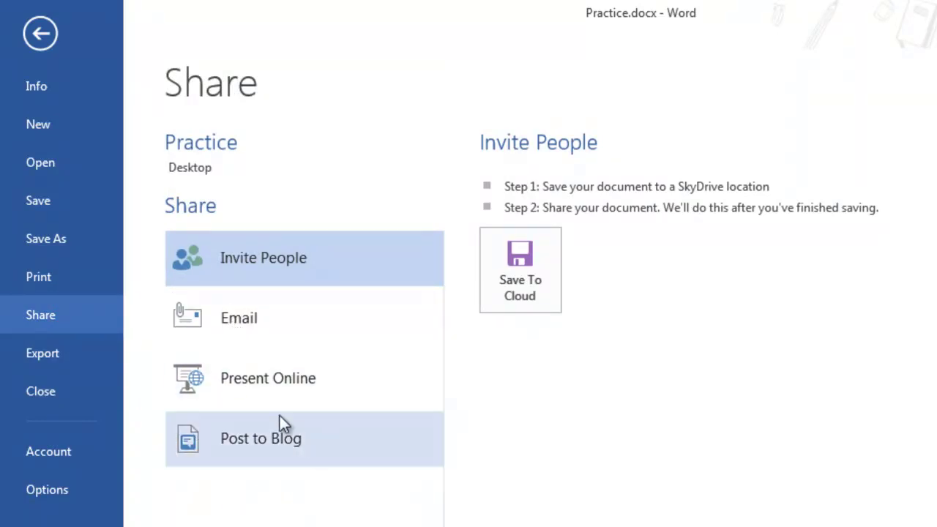
pyautogui.click(76, 355)
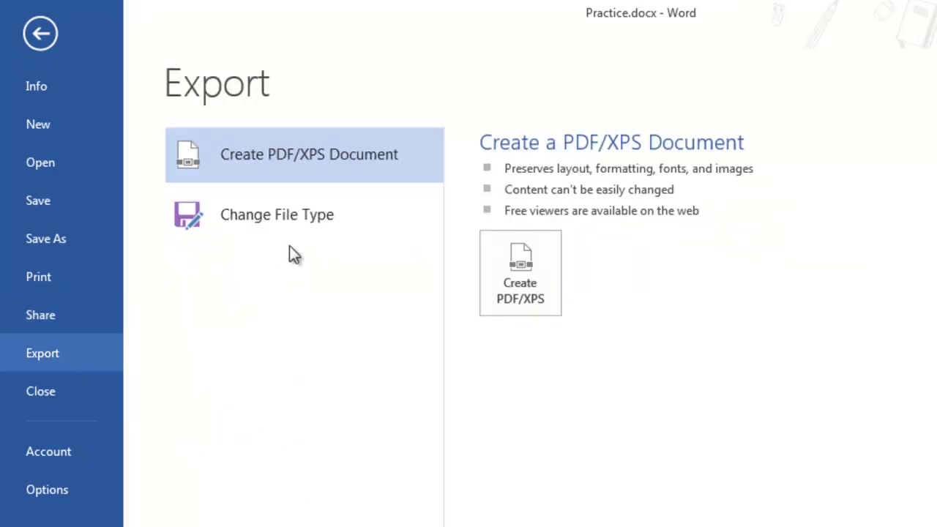
pyautogui.click(284, 219)
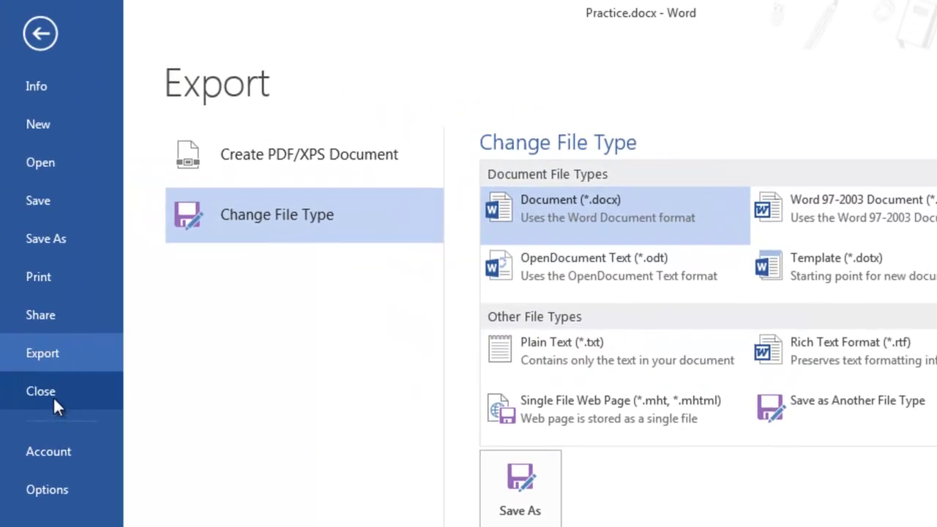
pyautogui.click(53, 396)
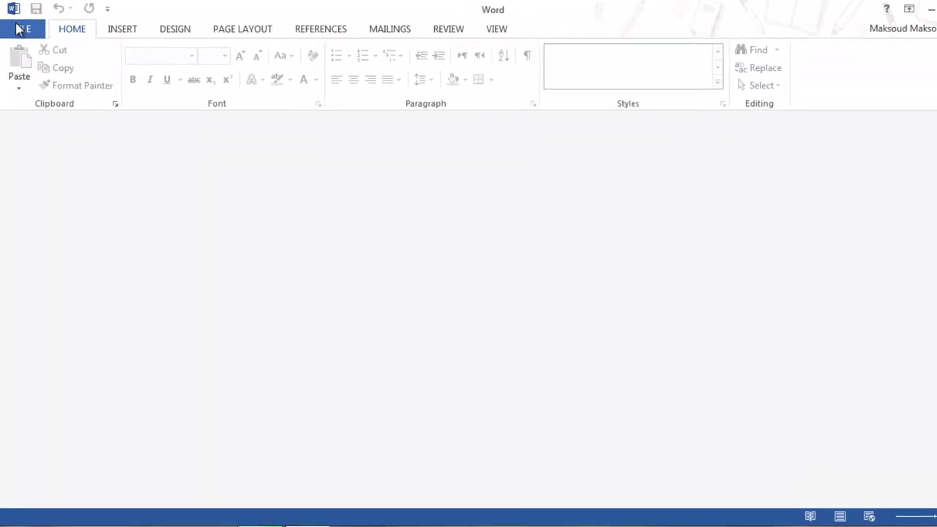
# Reopen Practice.docx from recent documents, close it, then exit Word from the system menu
pyautogui.click(22, 30)
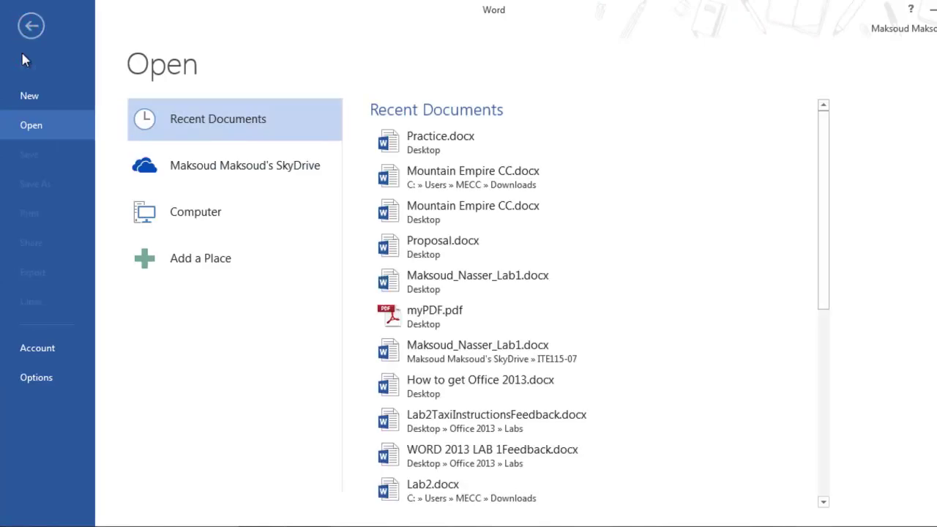
pyautogui.click(426, 142)
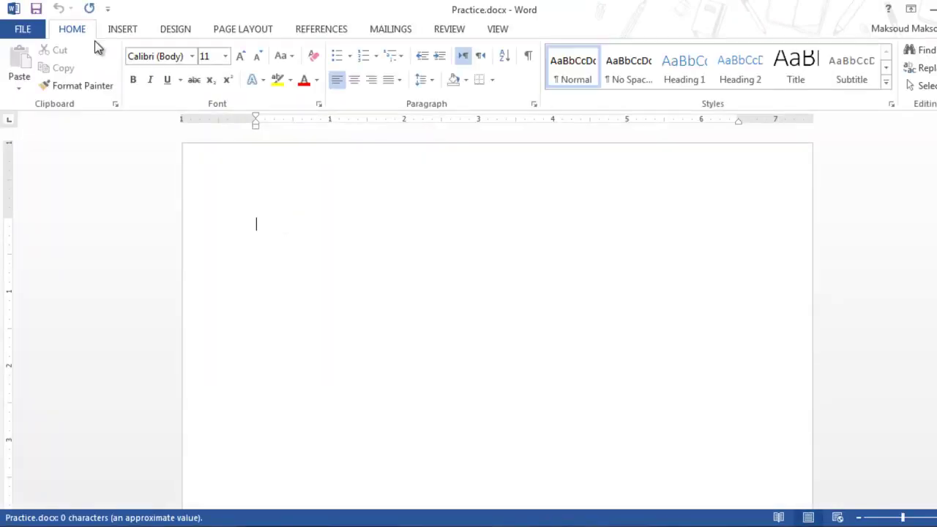
pyautogui.click(27, 32)
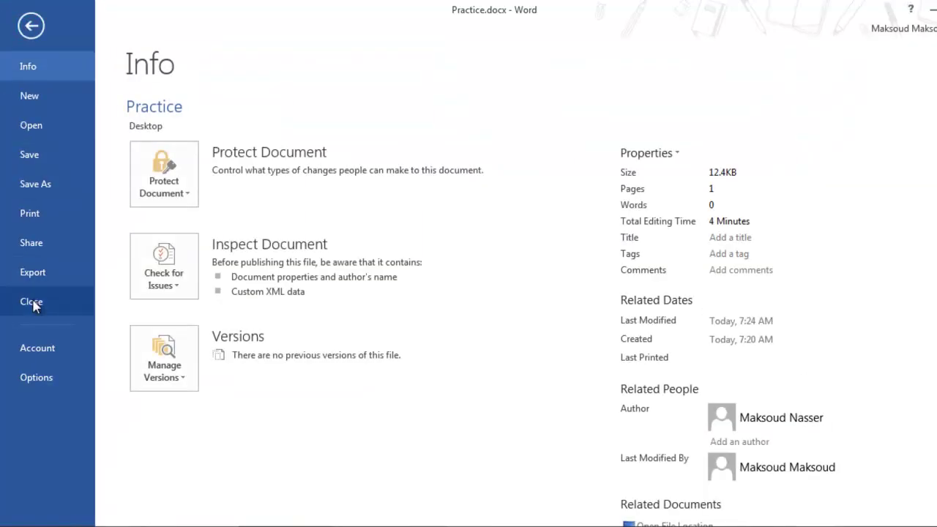
pyautogui.click(33, 304)
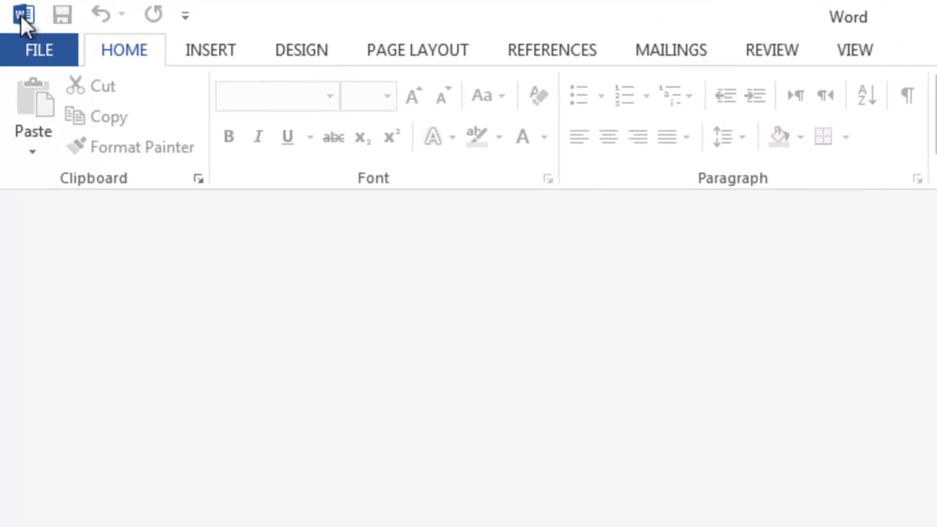
pyautogui.click(22, 15)
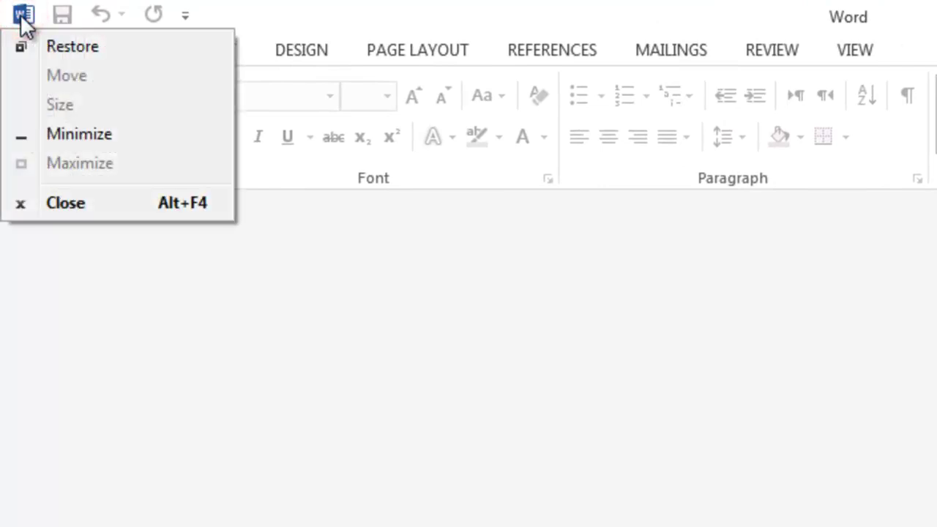
pyautogui.click(86, 204)
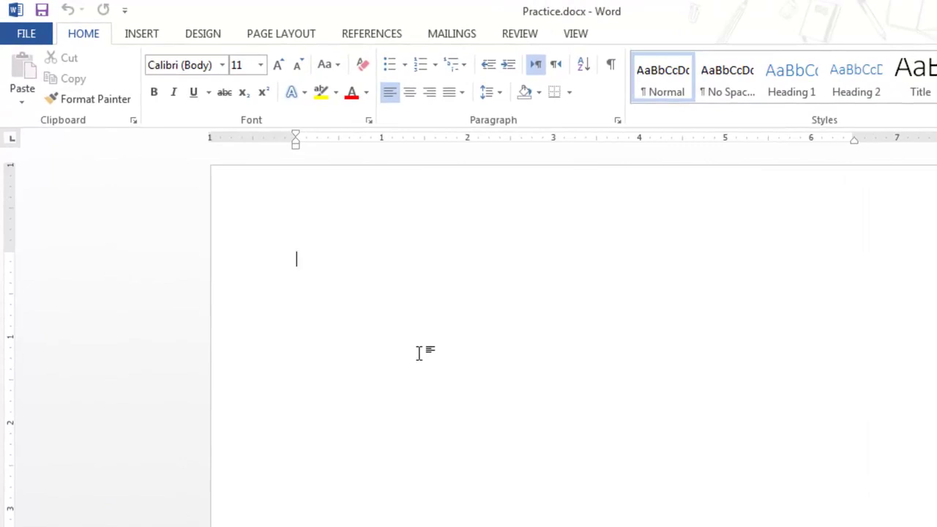
pyautogui.click(25, 33)
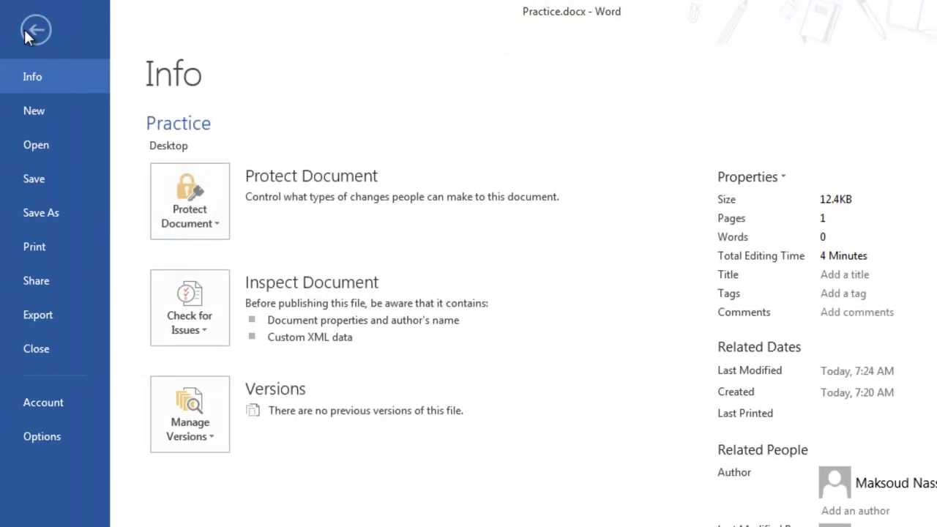
pyautogui.click(63, 400)
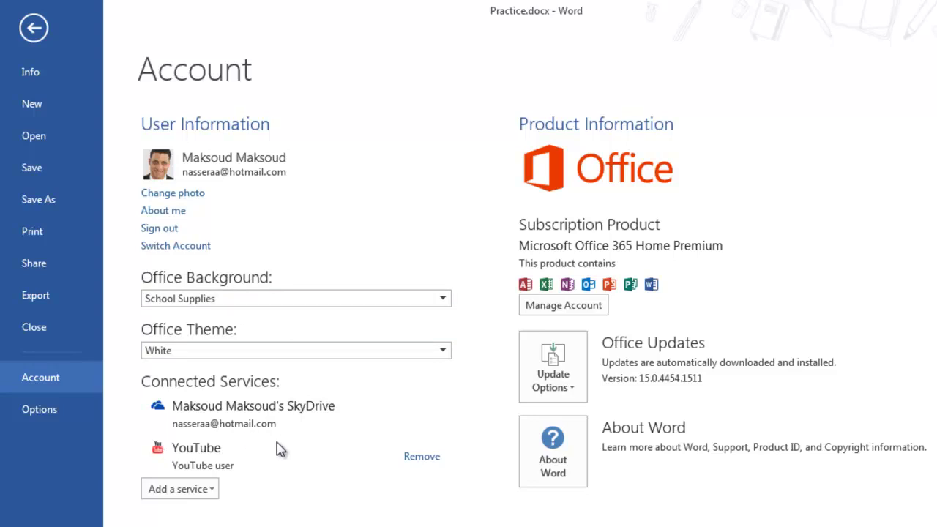
pyautogui.click(565, 384)
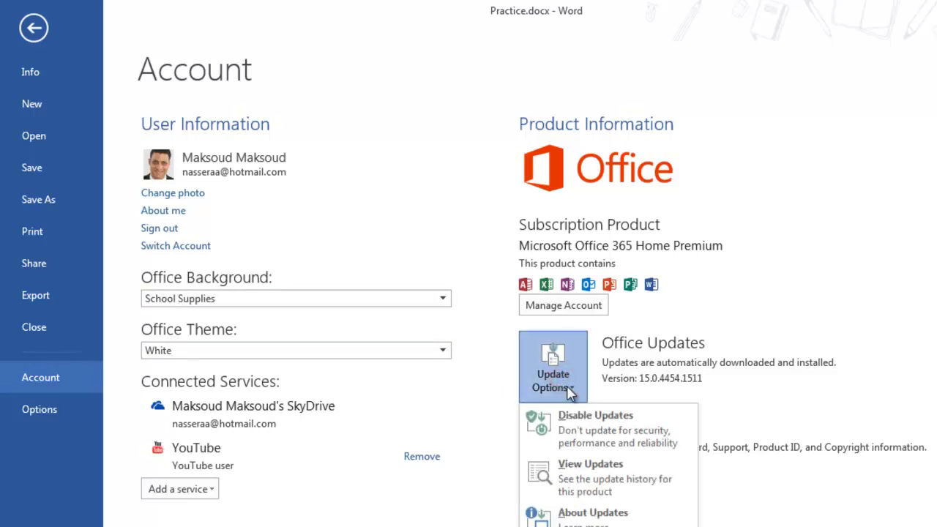
pyautogui.click(777, 335)
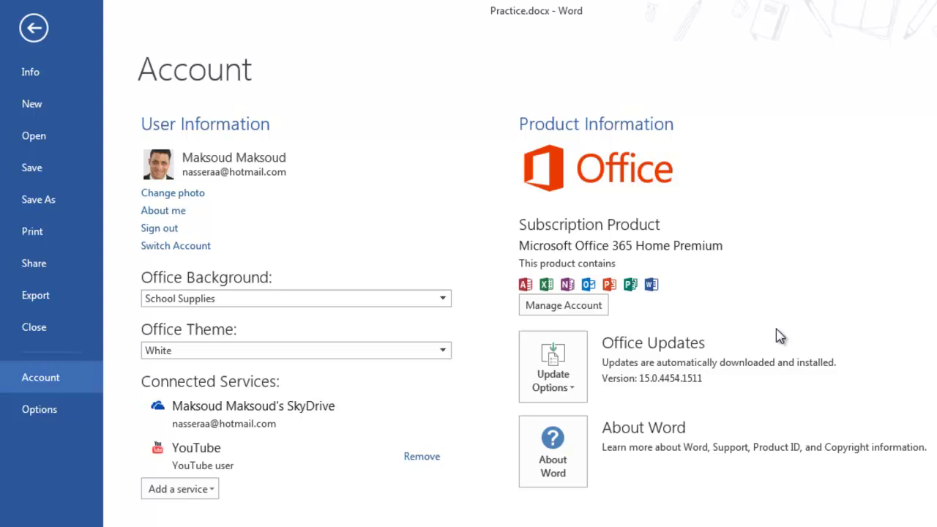
pyautogui.click(46, 409)
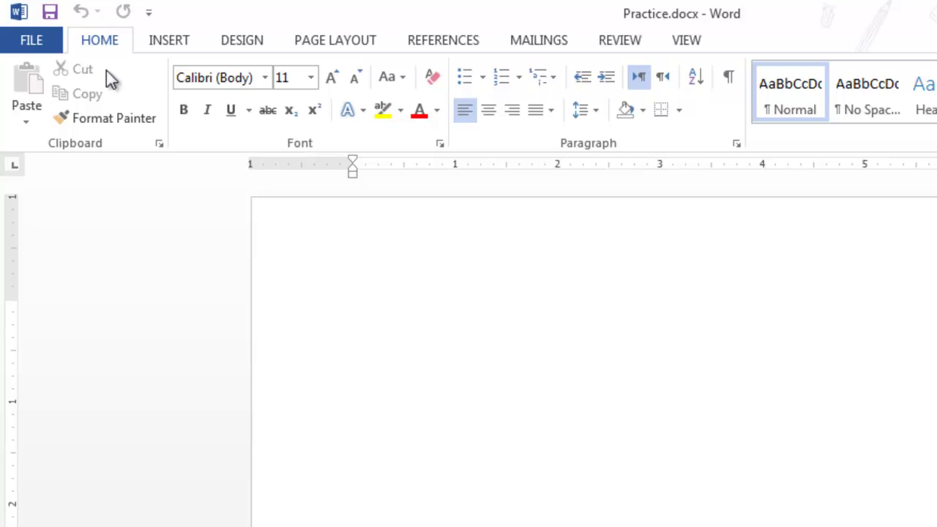
pyautogui.click(35, 44)
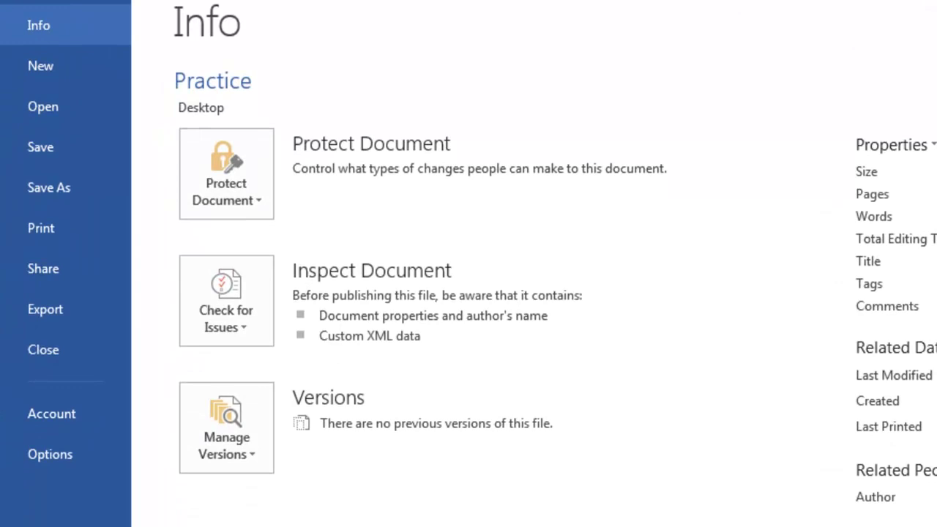
pyautogui.click(44, 456)
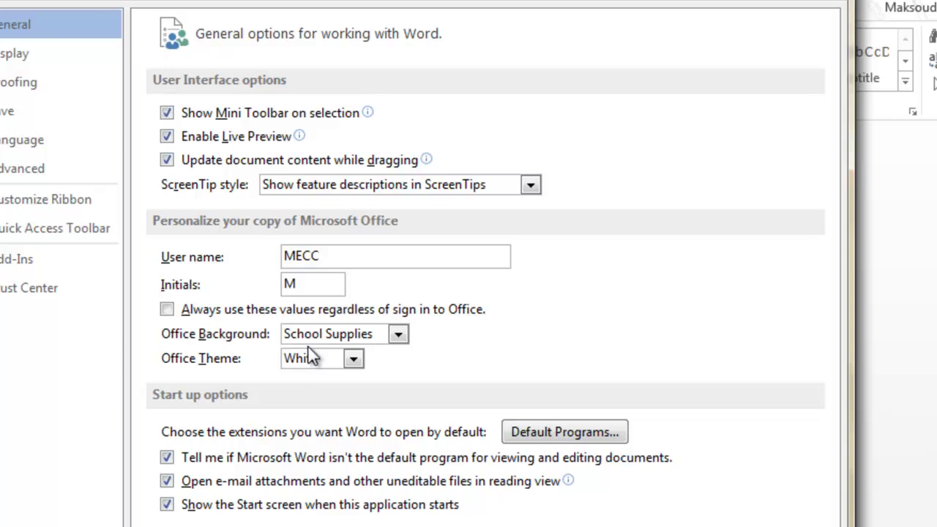
pyautogui.moveTo(195, 116)
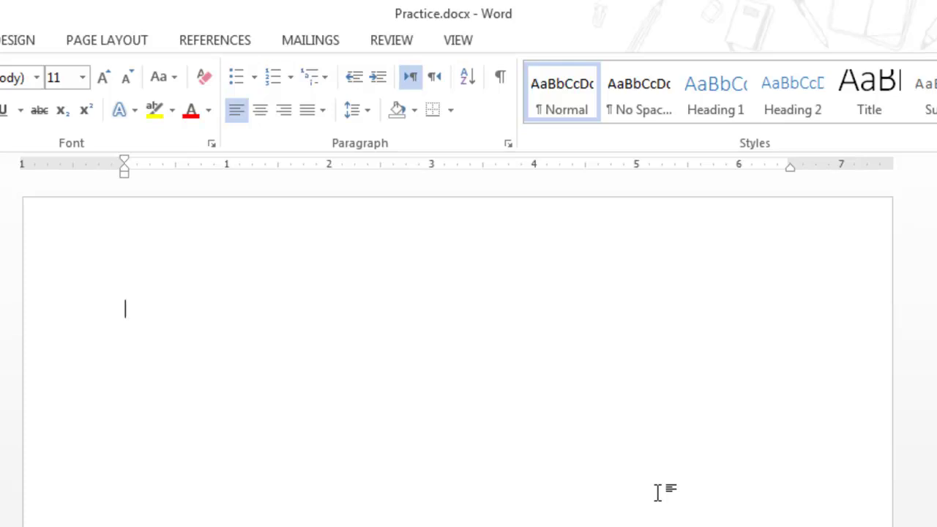
# Generate sample paragraphs in the empty page with =rand()
pyautogui.write('=rand()')
pyautogui.press('Return')
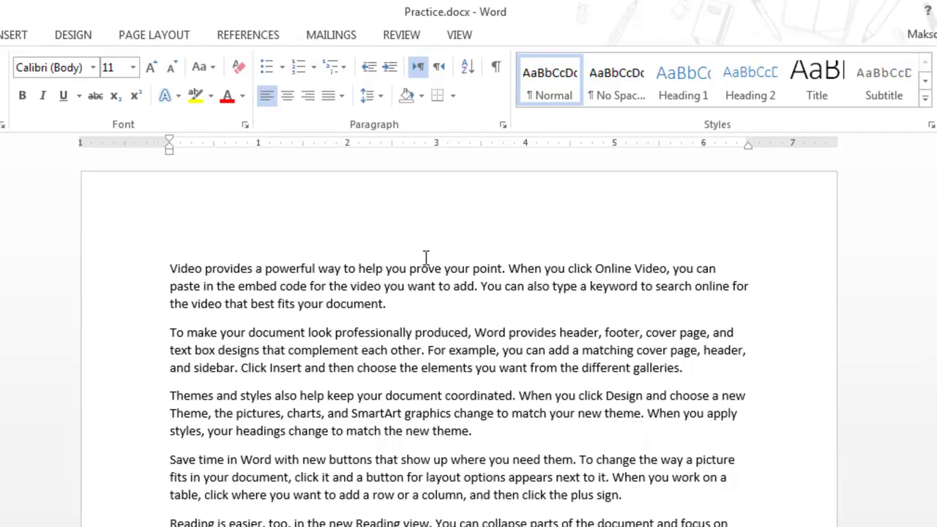
pyautogui.moveTo(410, 269); pyautogui.dragTo(443, 268)
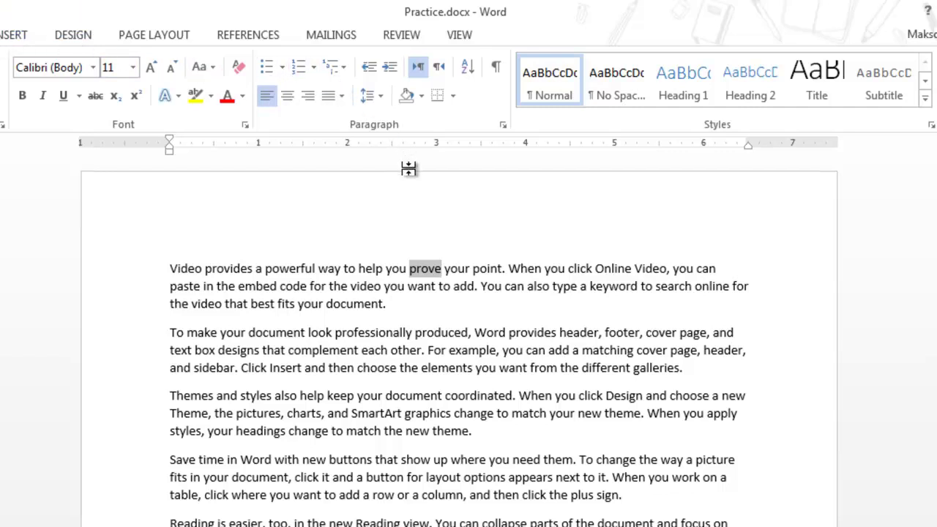
pyautogui.click(428, 272)
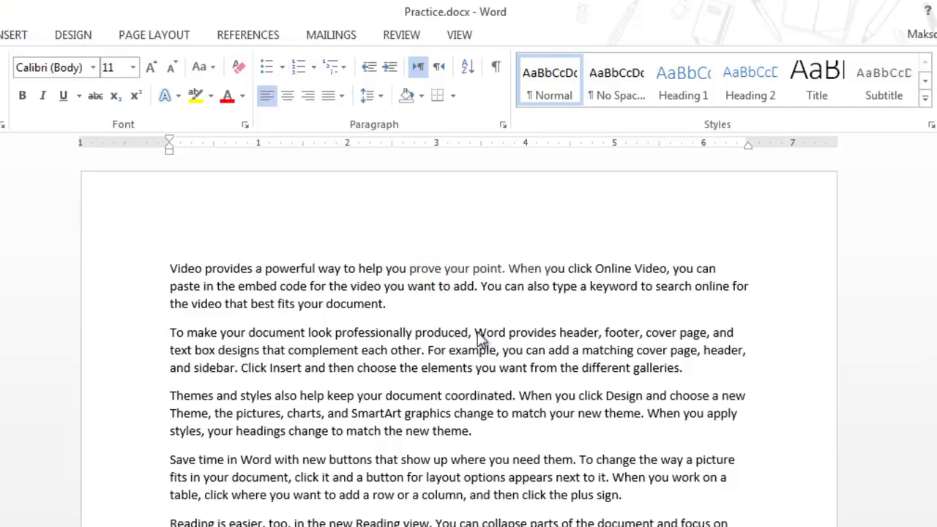
pyautogui.moveTo(480, 333)
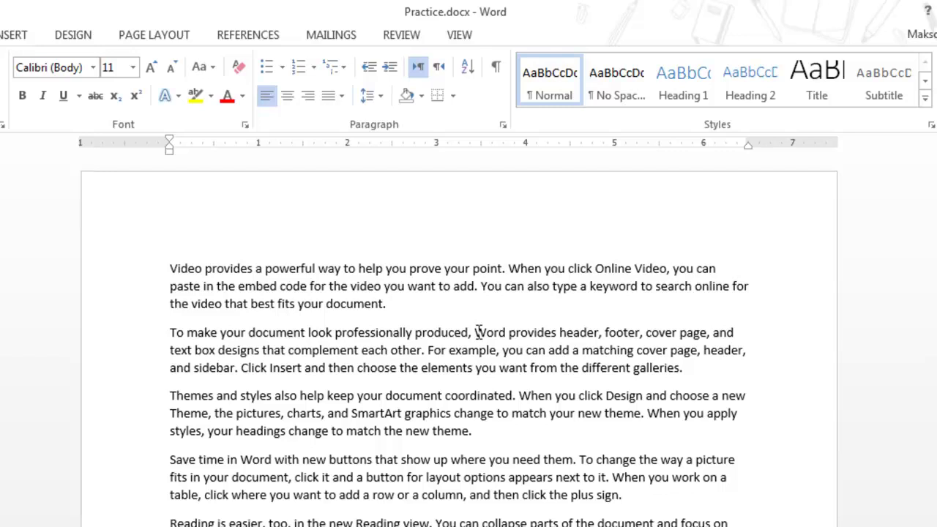
pyautogui.moveTo(475, 271)
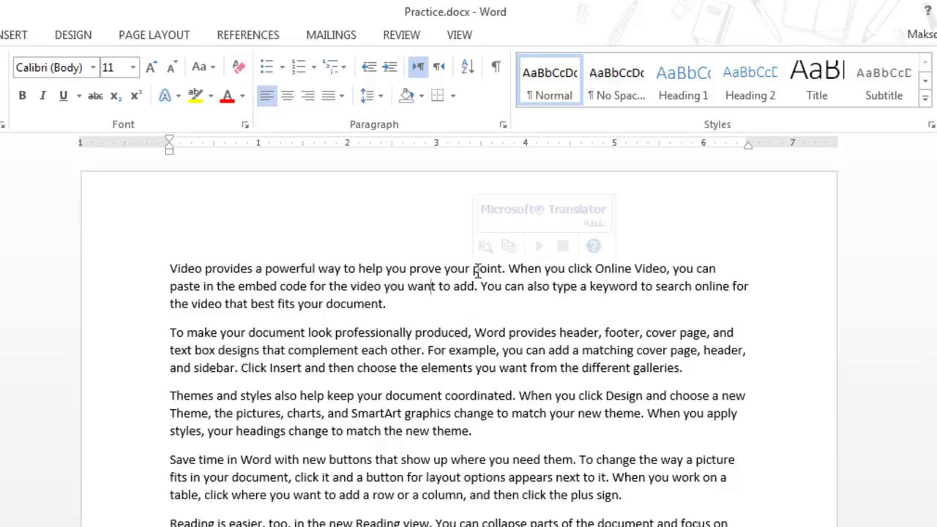
pyautogui.doubleClick(477, 270)
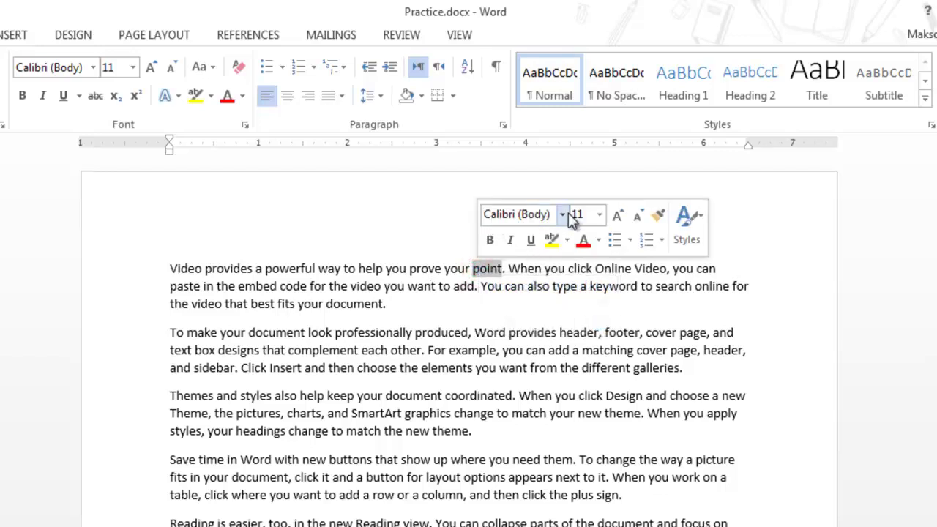
pyautogui.click(498, 316)
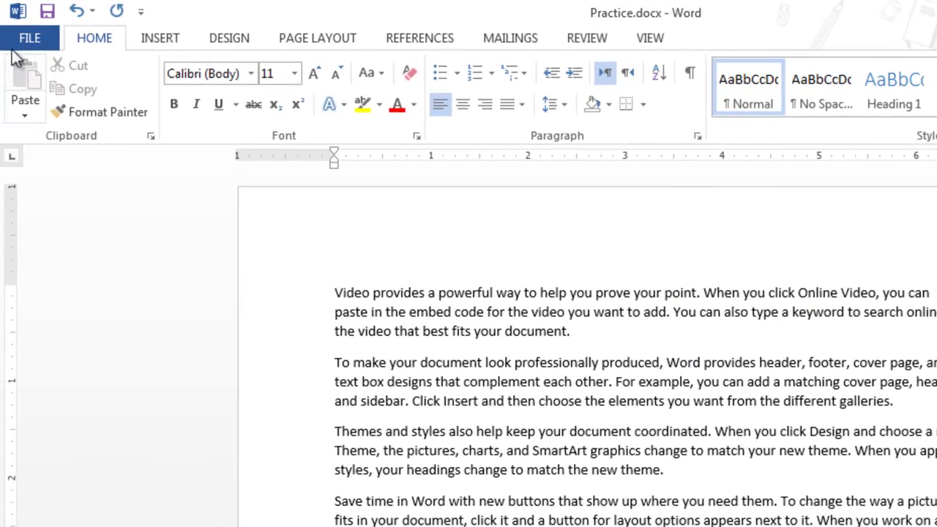
pyautogui.click(18, 40)
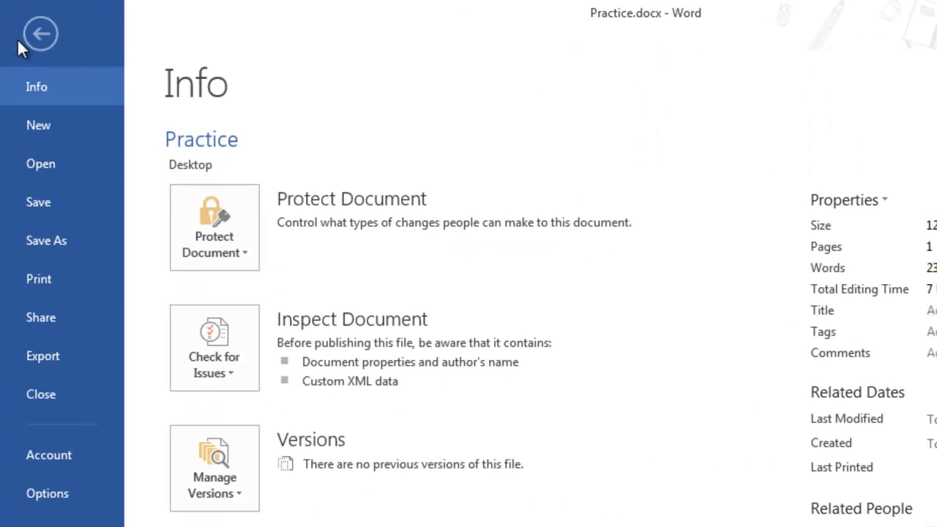
pyautogui.click(53, 504)
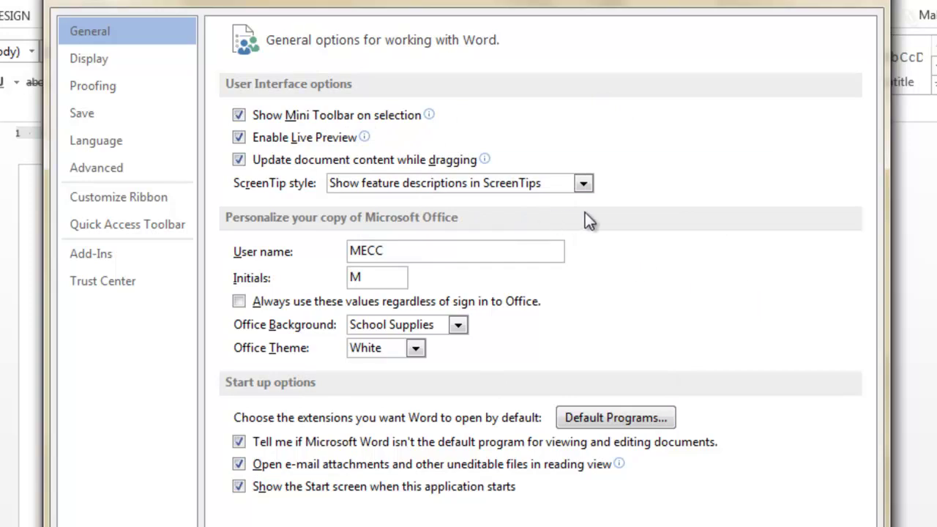
pyautogui.click(584, 185)
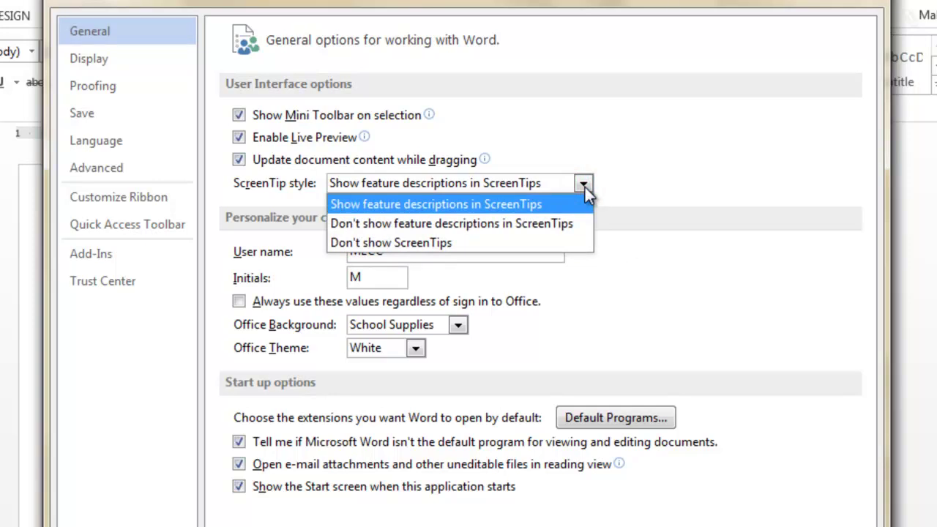
pyautogui.click(700, 226)
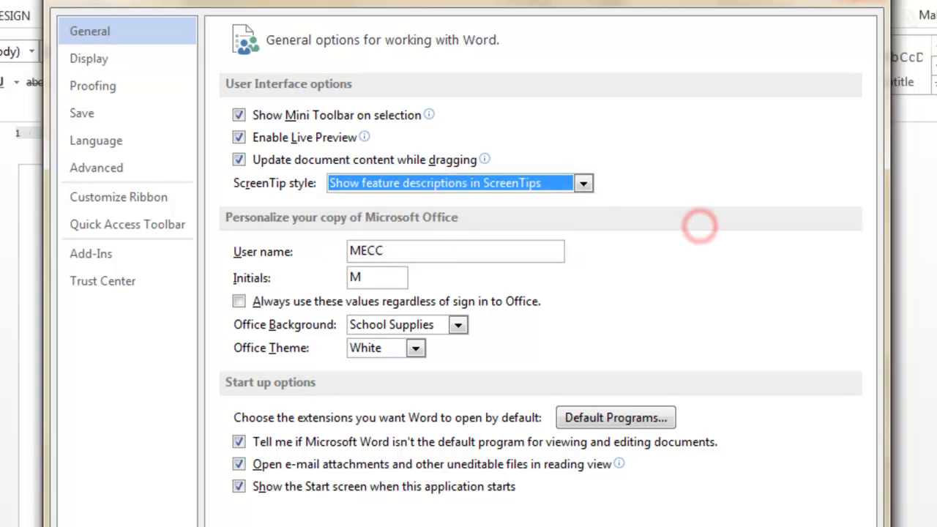
pyautogui.press('Return')
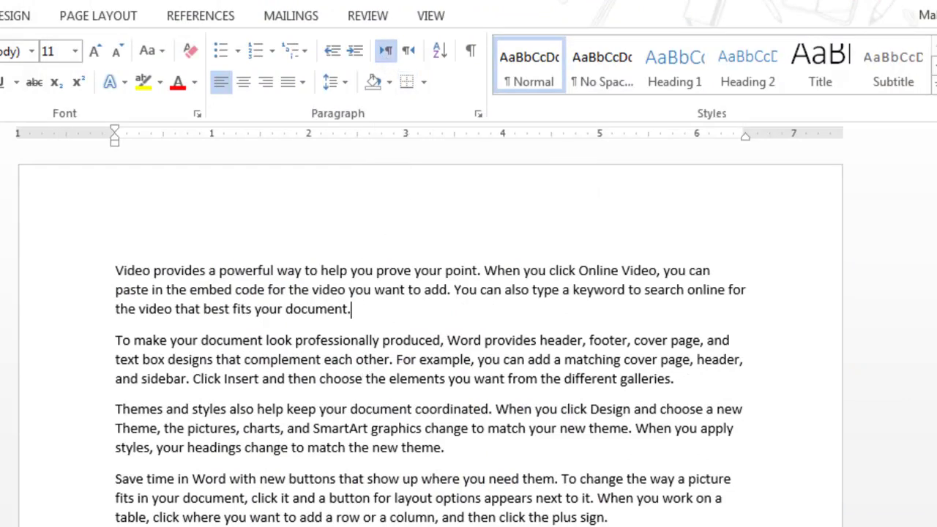
# Open Word Options on General and review Word's default file-extension associations
pyautogui.hotkey('alt', 'f')
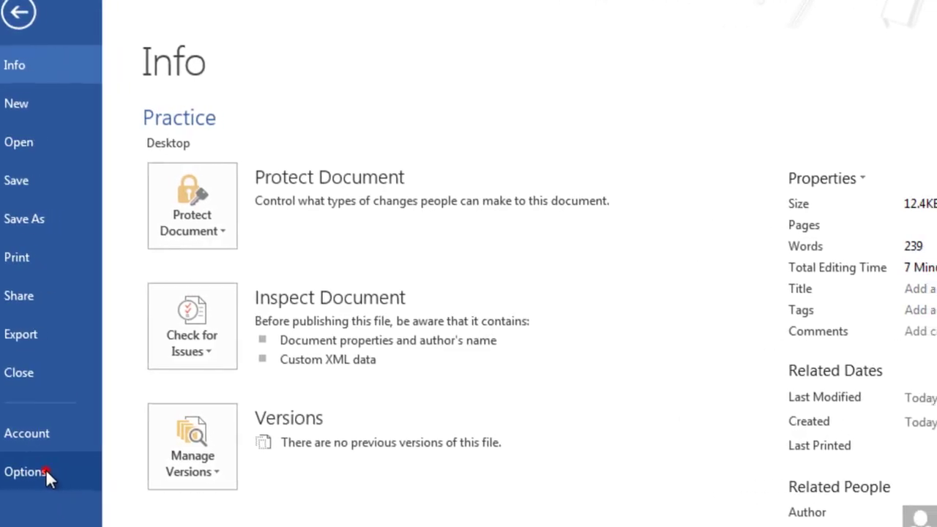
pyautogui.click(46, 471)
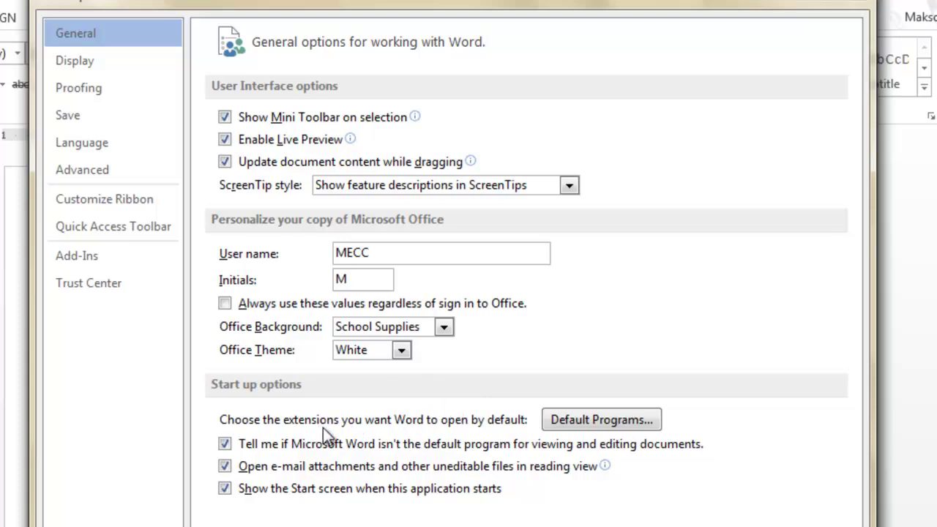
pyautogui.click(571, 419)
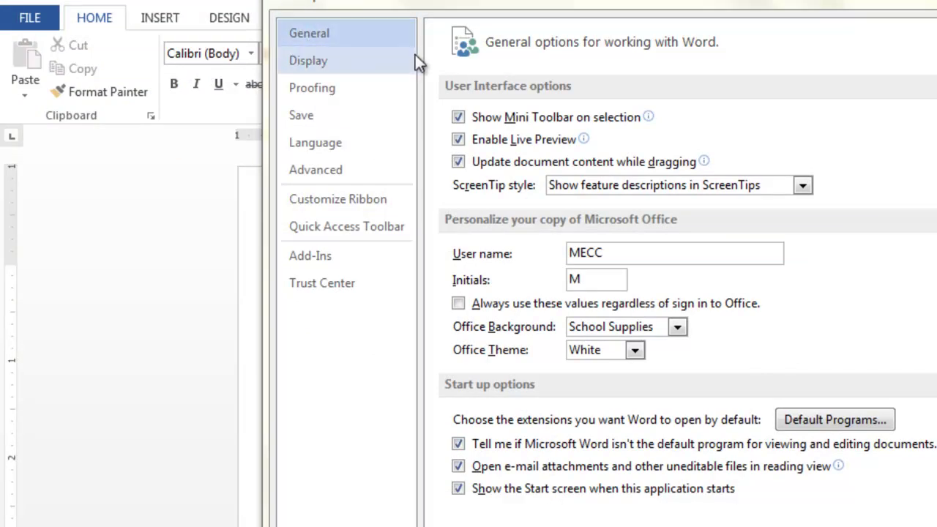
# Review the Display and Proofing pages in Word Options, then close the dialog
pyautogui.click(293, 61)
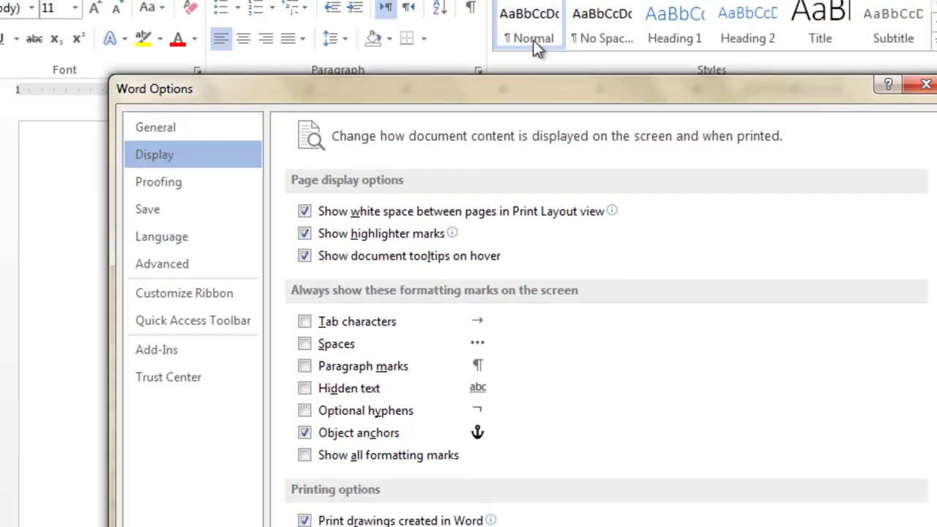
pyautogui.click(470, 7)
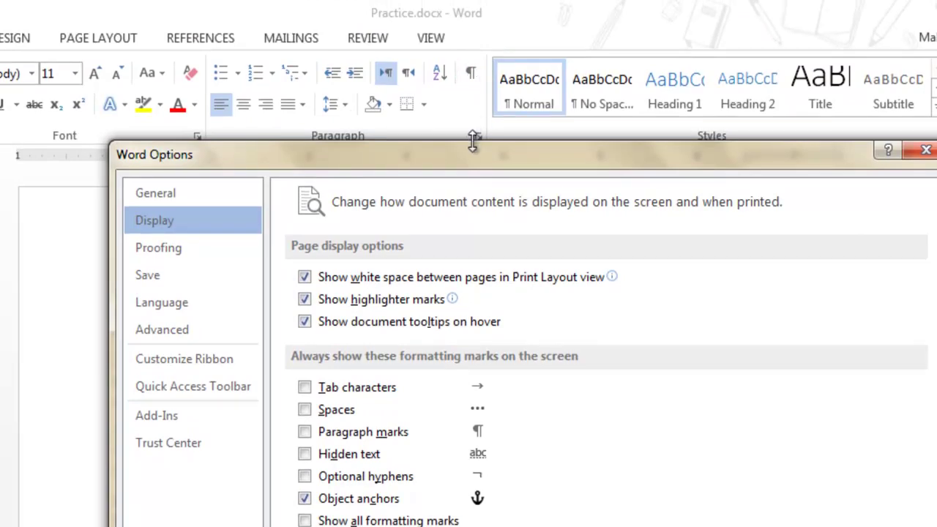
pyautogui.moveTo(475, 154); pyautogui.dragTo(465, 54)
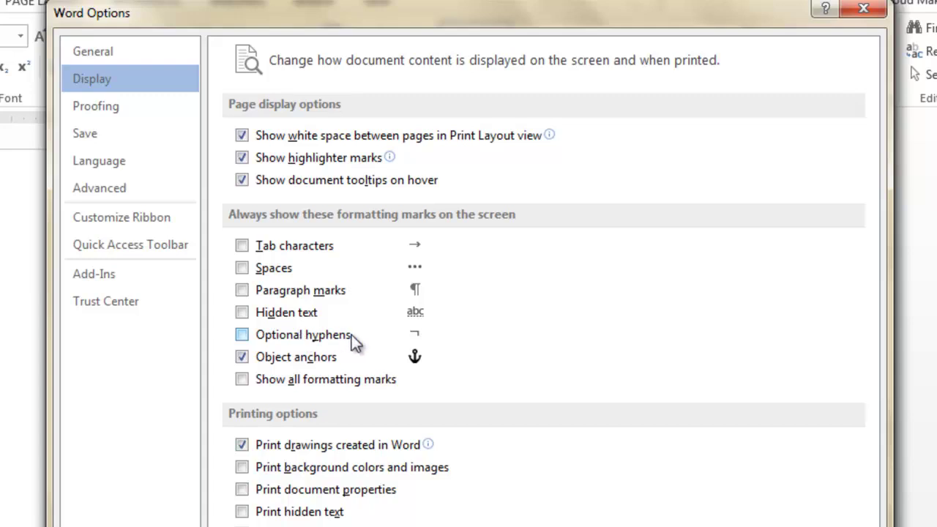
pyautogui.click(114, 104)
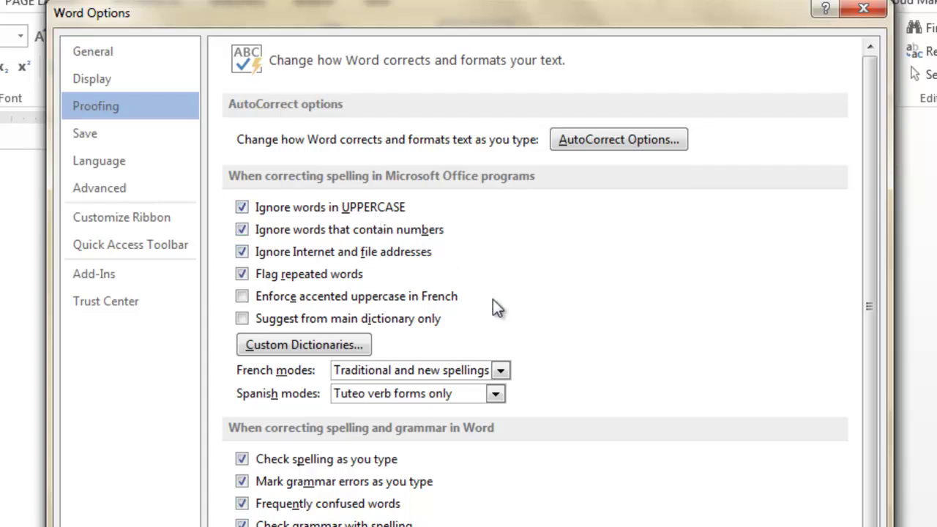
pyautogui.click(863, 11)
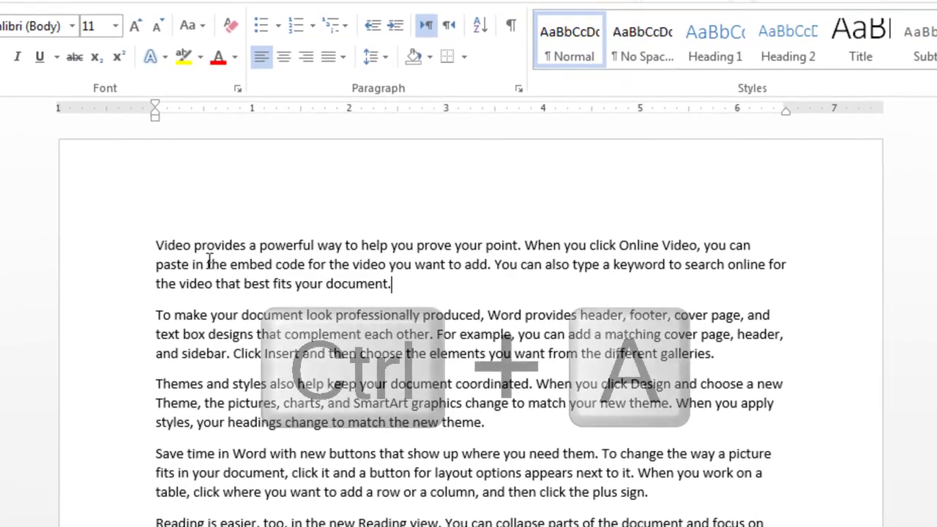
# Select all the sample paragraphs with Ctrl+A and delete them
pyautogui.moveTo(117, 249); pyautogui.dragTo(391, 284)
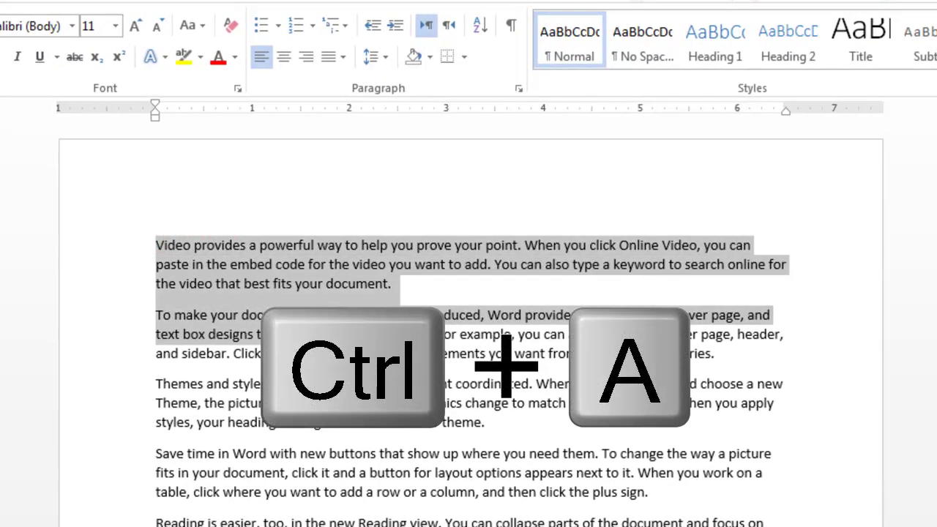
pyautogui.click(214, 270)
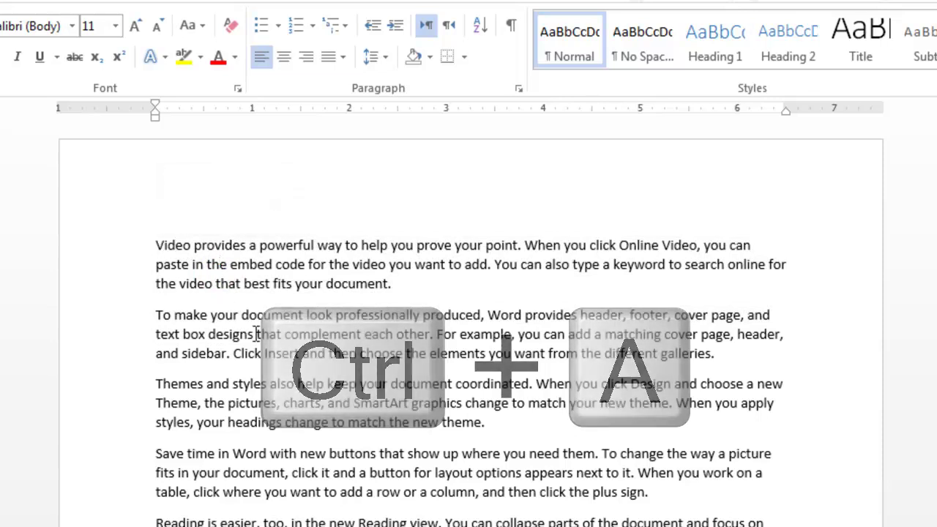
pyautogui.hotkey('ctrl', 'a')
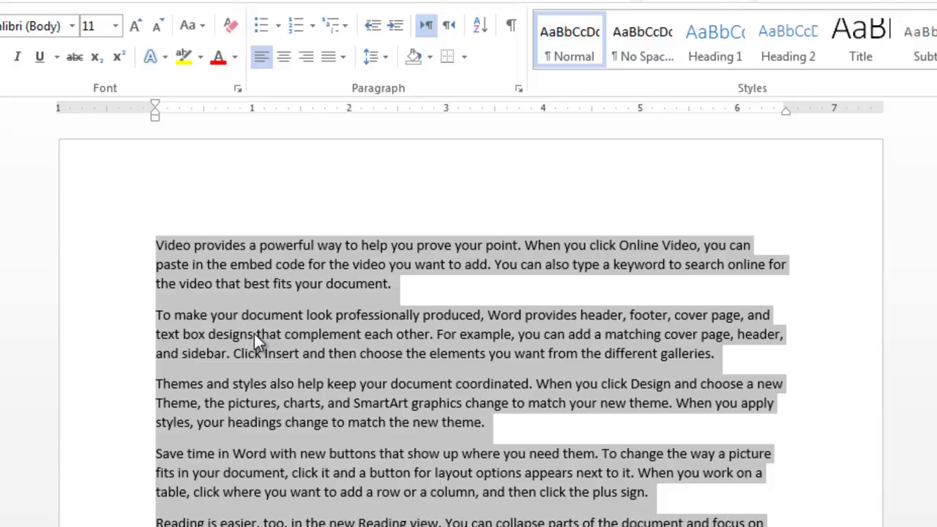
pyautogui.press('Delete')
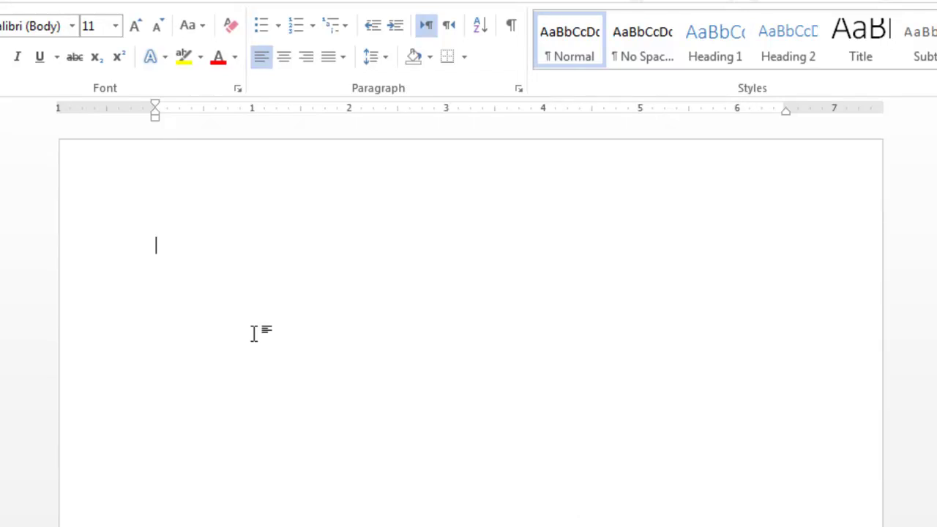
# Type 'teh' so AutoCorrect makes it 'The', then 'NM' on the next line, ending on a new line
pyautogui.write('te')
pyautogui.write('h')
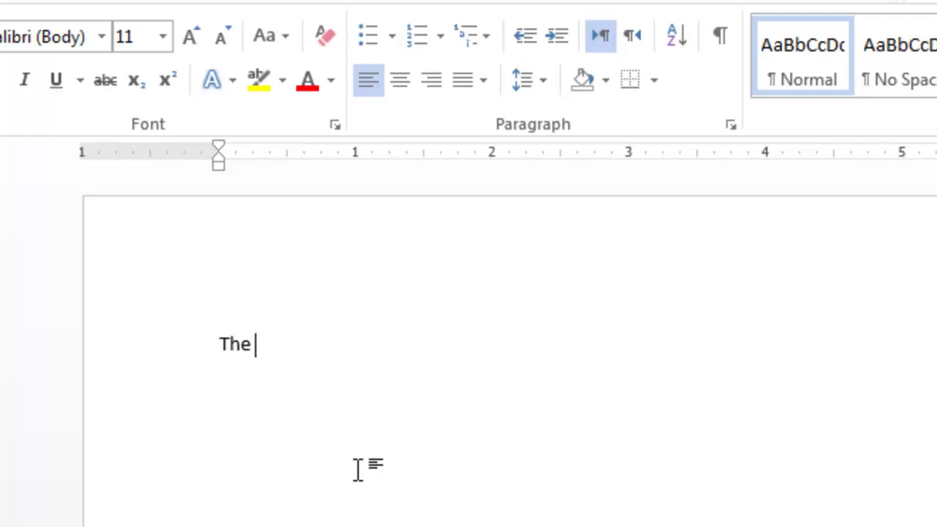
pyautogui.press('Return')
pyautogui.write('NM')
pyautogui.press('Return')
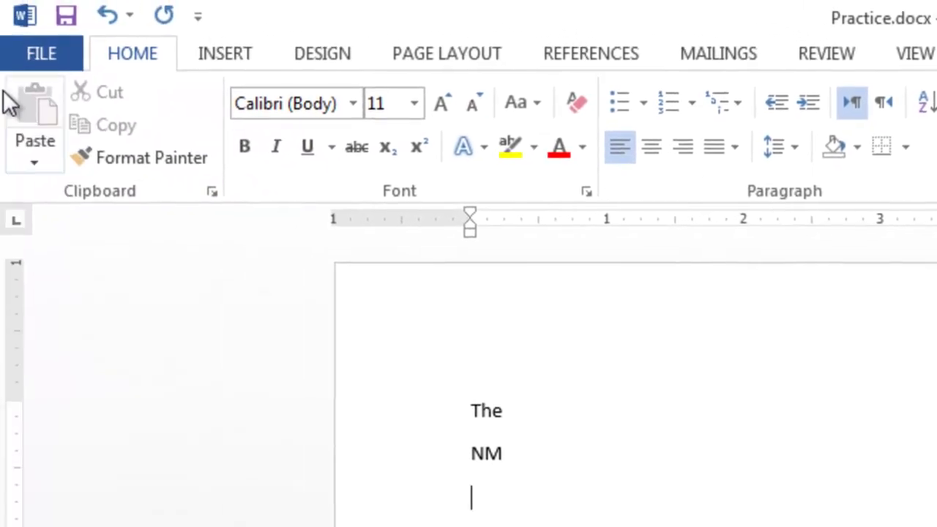
# Open AutoCorrect Options from Word Options' Proofing page and look through its AutoFormat and Actions tabs
pyautogui.click(30, 47)
pyautogui.click(57, 478)
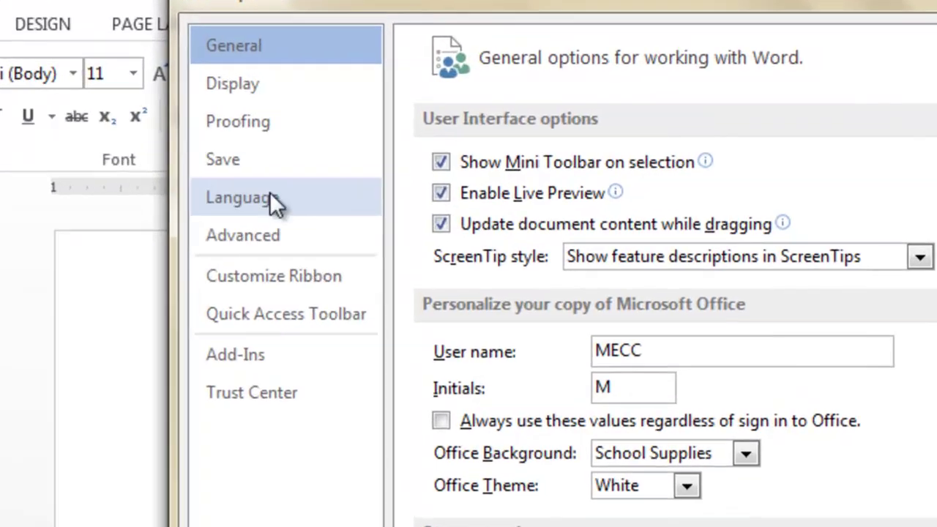
pyautogui.click(257, 121)
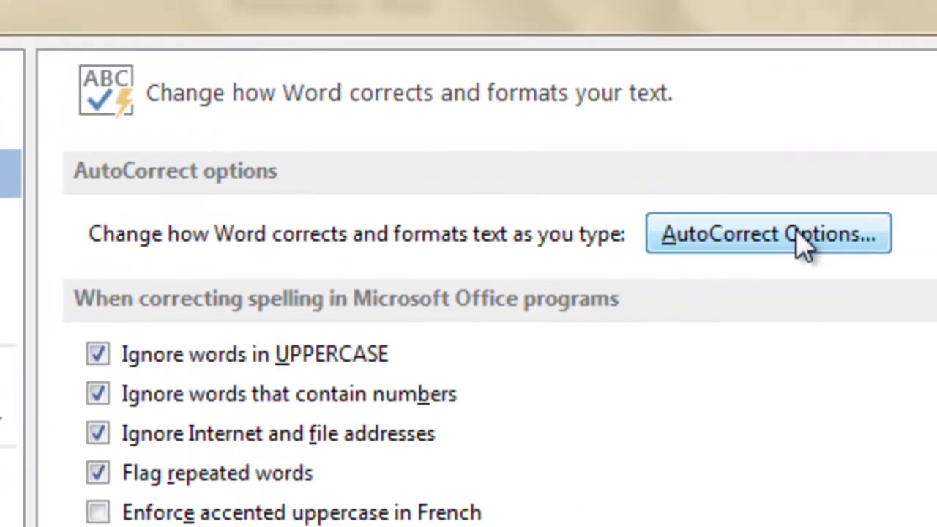
pyautogui.click(798, 221)
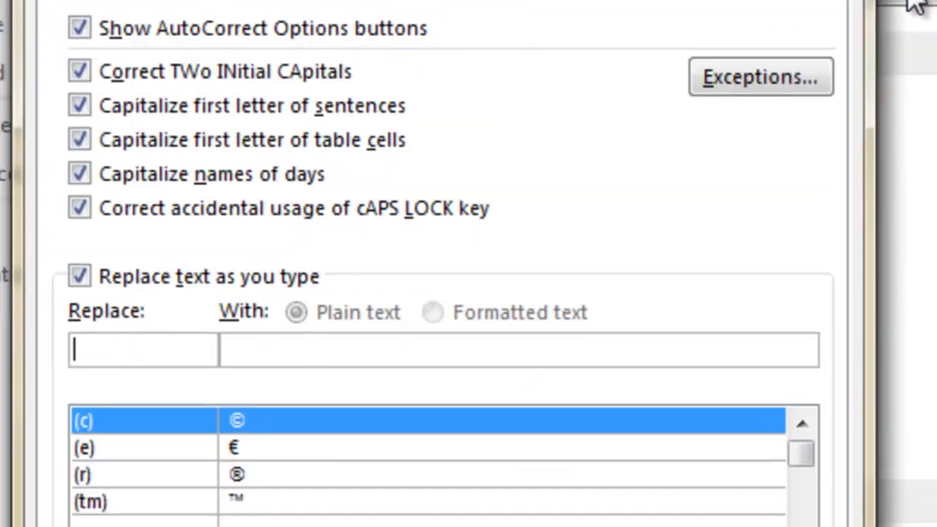
pyautogui.hotkey('ctrl', 'Tab')
pyautogui.hotkey('ctrl', 'Tab')
pyautogui.hotkey('ctrl', 'Tab')
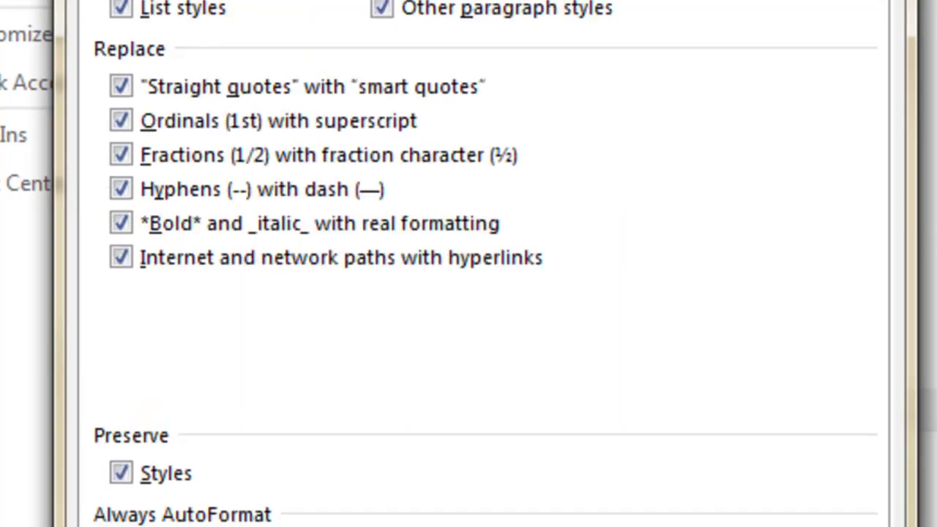
pyautogui.hotkey('ctrl', 'Tab')
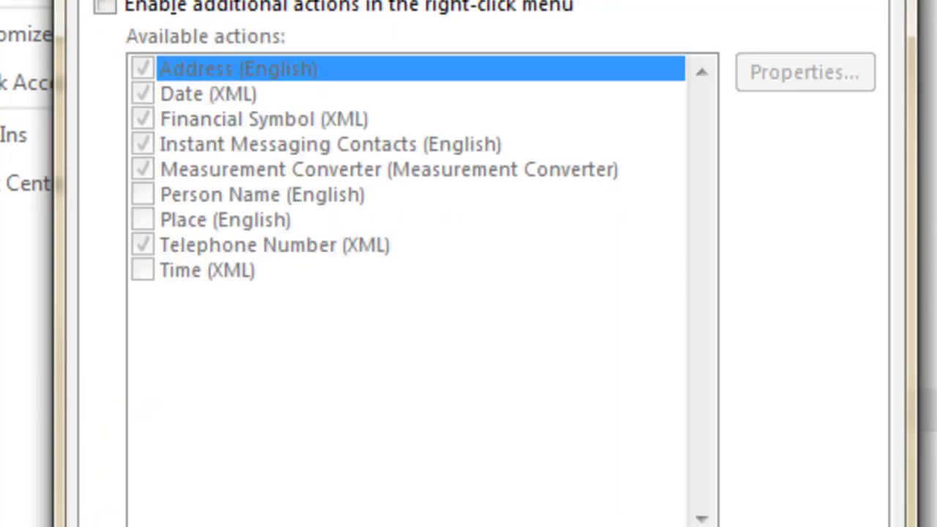
pyautogui.hotkey('ctrl', 'Tab')
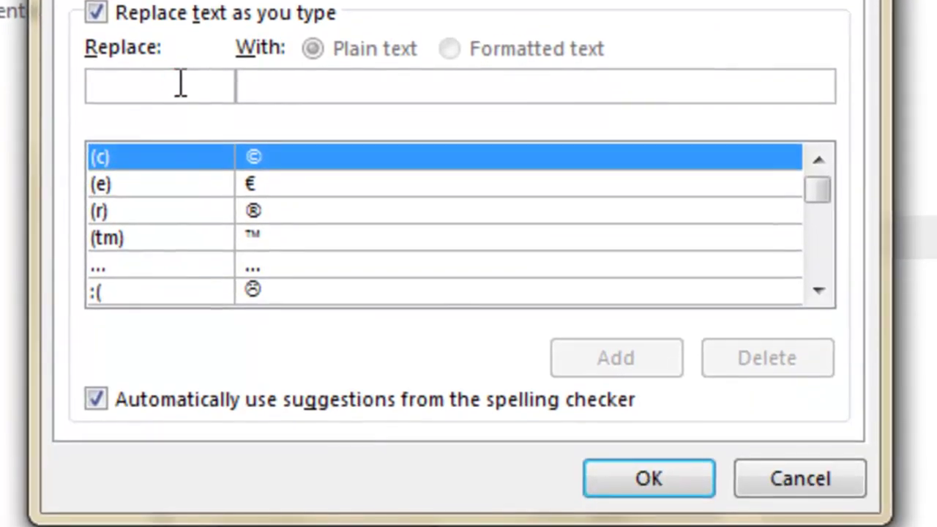
# Add an AutoCorrect entry replacing NM with the author's full name and close both dialogs
pyautogui.click(179, 76)
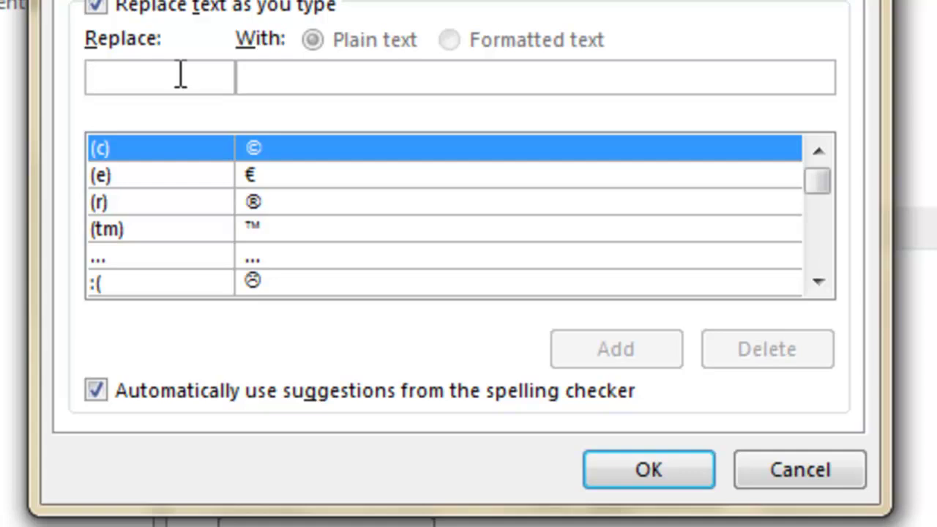
pyautogui.write('t')
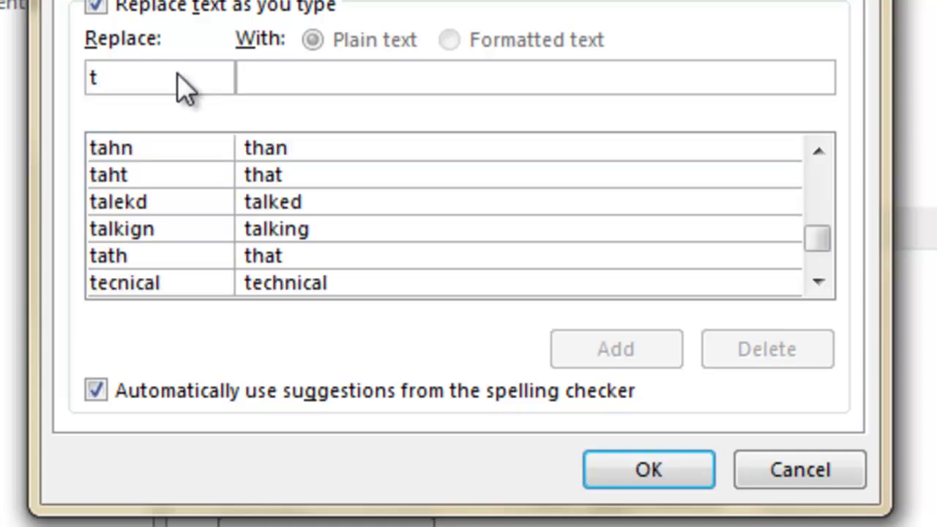
pyautogui.write('eh')
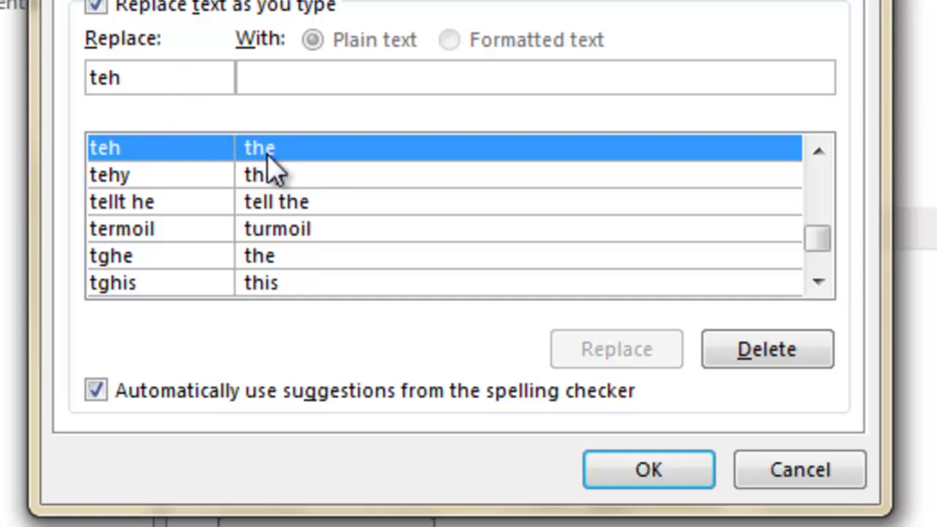
pyautogui.moveTo(184, 78); pyautogui.dragTo(32, 88)
pyautogui.write('N')
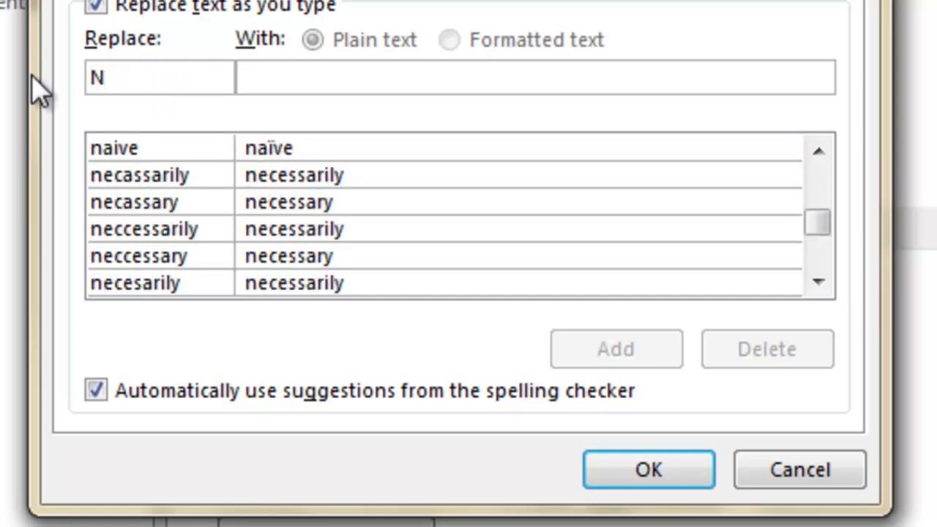
pyautogui.write('M')
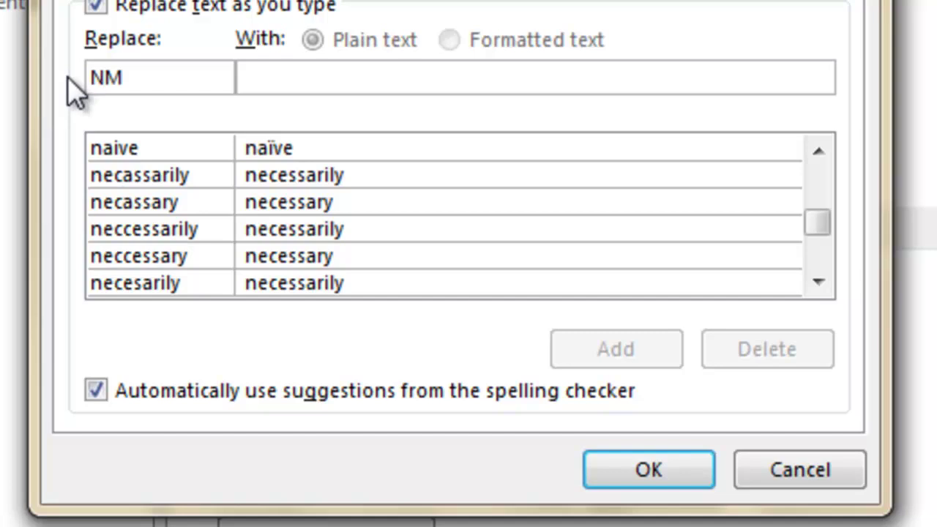
pyautogui.click(272, 70)
pyautogui.write('Nasser Maksoud')
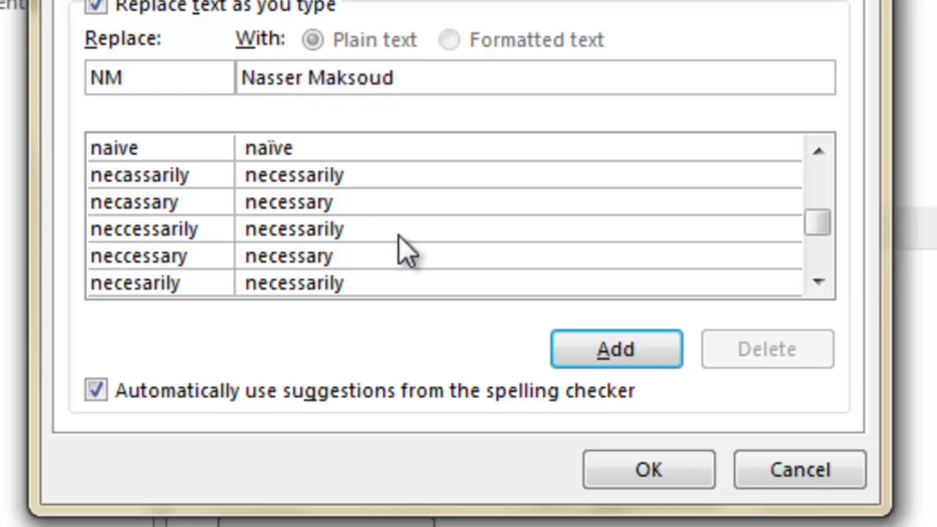
pyautogui.click(600, 351)
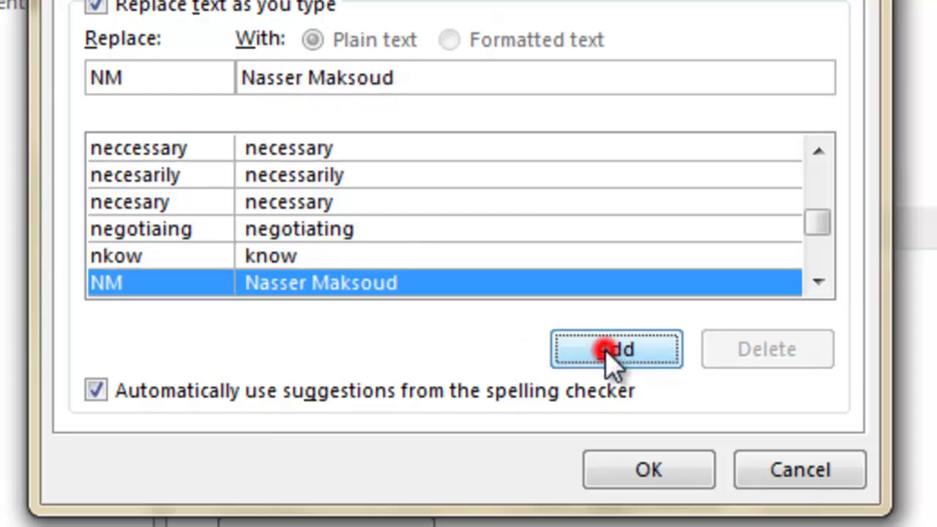
pyautogui.click(650, 471)
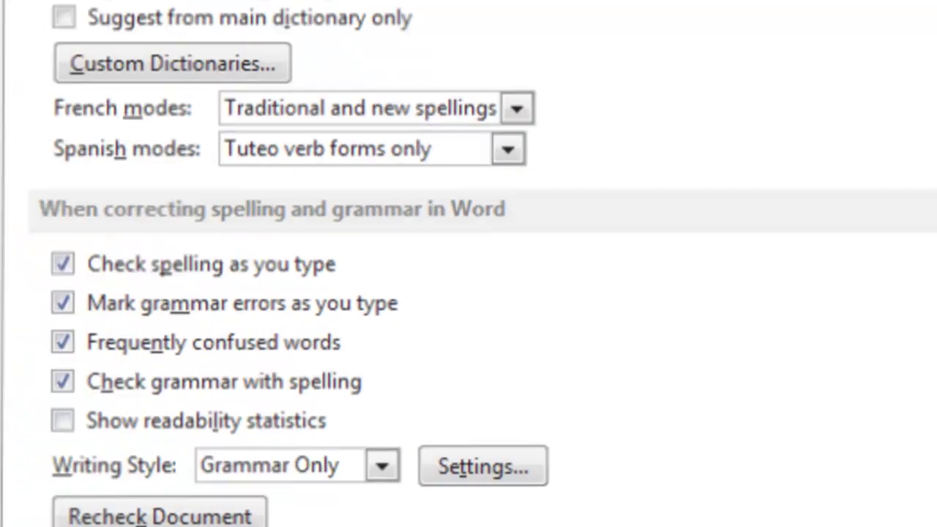
pyautogui.click(596, 454)
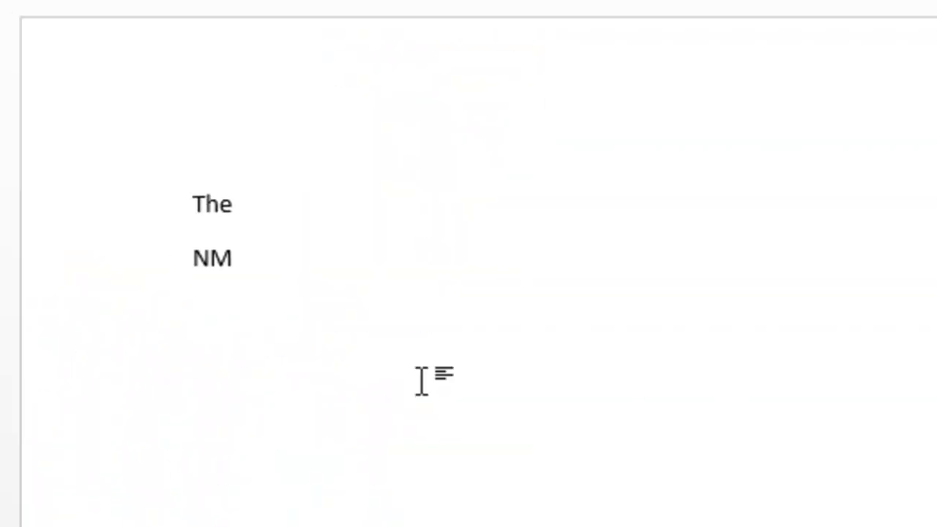
# Delete the two lines, confirm typed NM expands to the full name, erase it, and open the FILE view
pyautogui.moveTo(420, 378); pyautogui.dragTo(30, 72)
pyautogui.press('Delete')
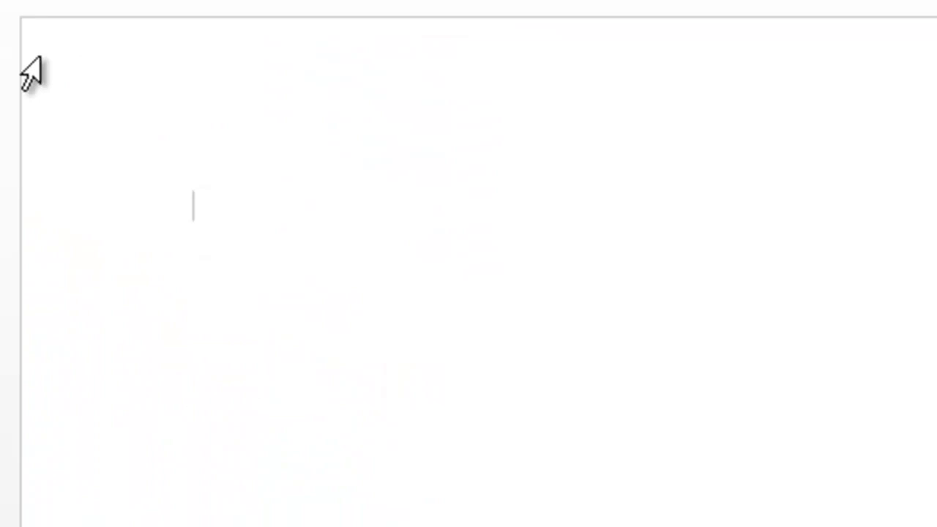
pyautogui.write('NM')
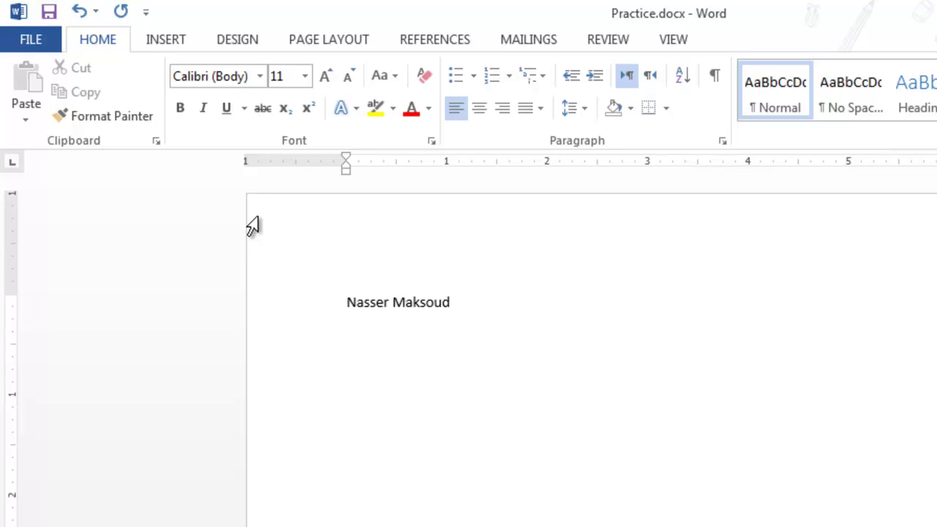
pyautogui.press('BackSpace')
pyautogui.press('BackSpace')
pyautogui.press('BackSpace')
pyautogui.press('BackSpace')
pyautogui.press('BackSpace')
pyautogui.press('BackSpace')
pyautogui.press('BackSpace')
pyautogui.press('BackSpace')
pyautogui.press('BackSpace')
pyautogui.press('BackSpace')
pyautogui.press('BackSpace')
pyautogui.press('BackSpace')
pyautogui.press('BackSpace')
pyautogui.press('BackSpace')
pyautogui.press('BackSpace')
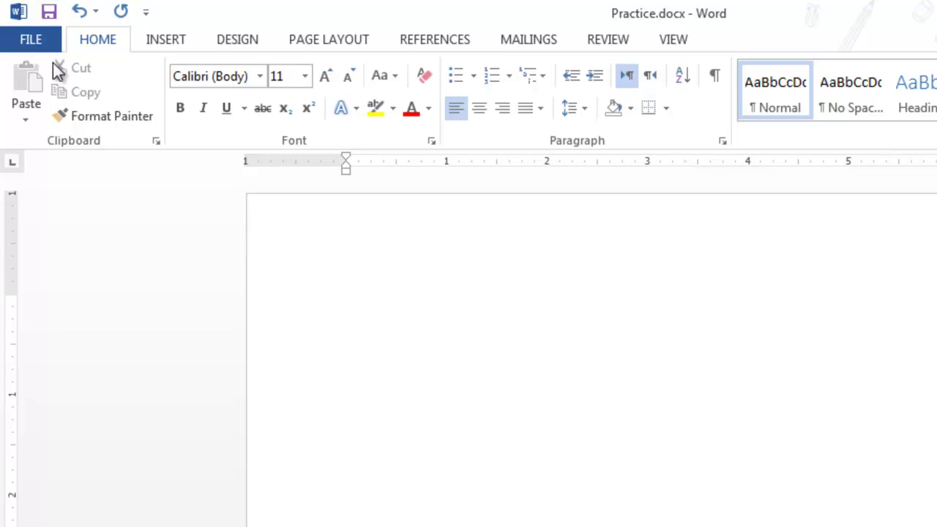
pyautogui.click(44, 38)
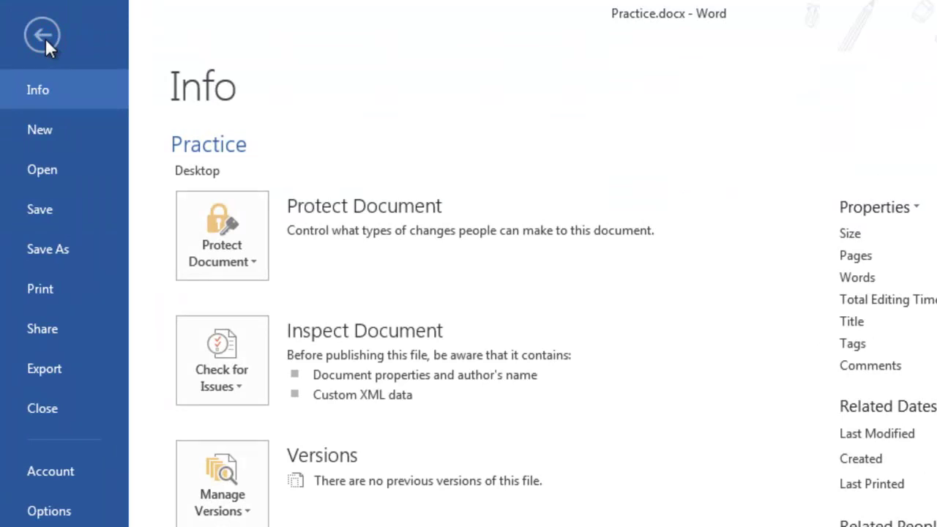
# Open Word Options and move from Proofing to the Save page
pyautogui.click(64, 511)
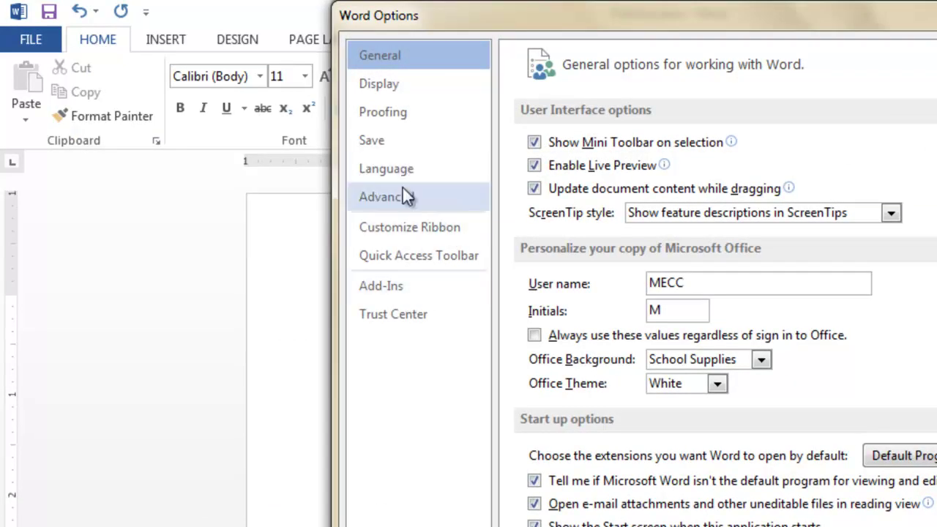
pyautogui.click(398, 113)
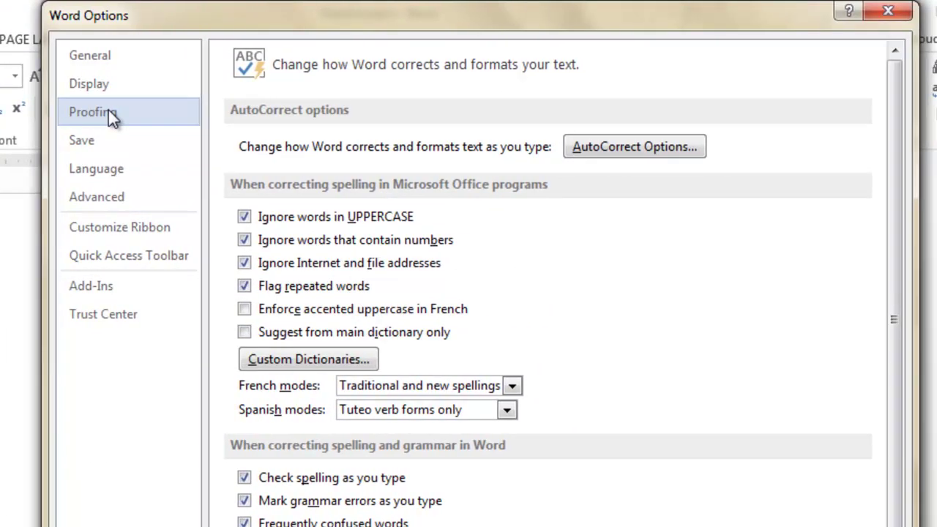
pyautogui.click(113, 139)
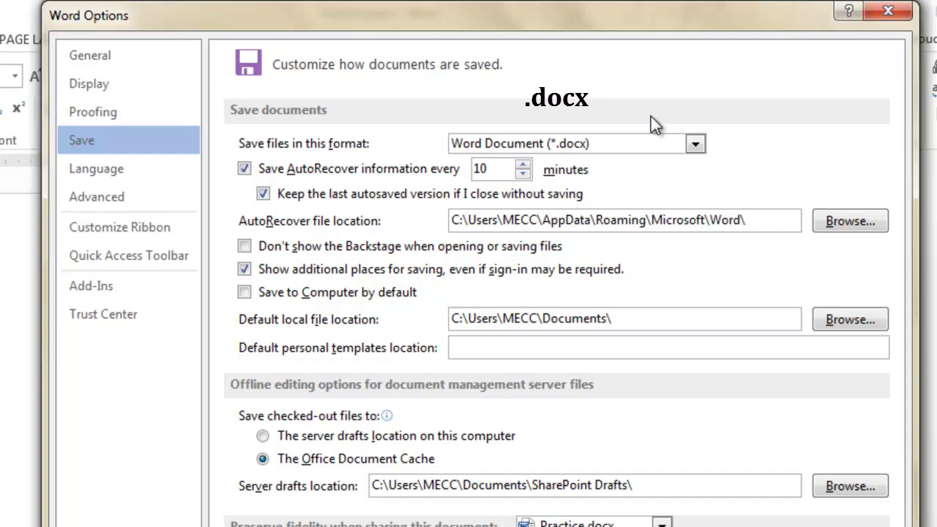
pyautogui.click(704, 147)
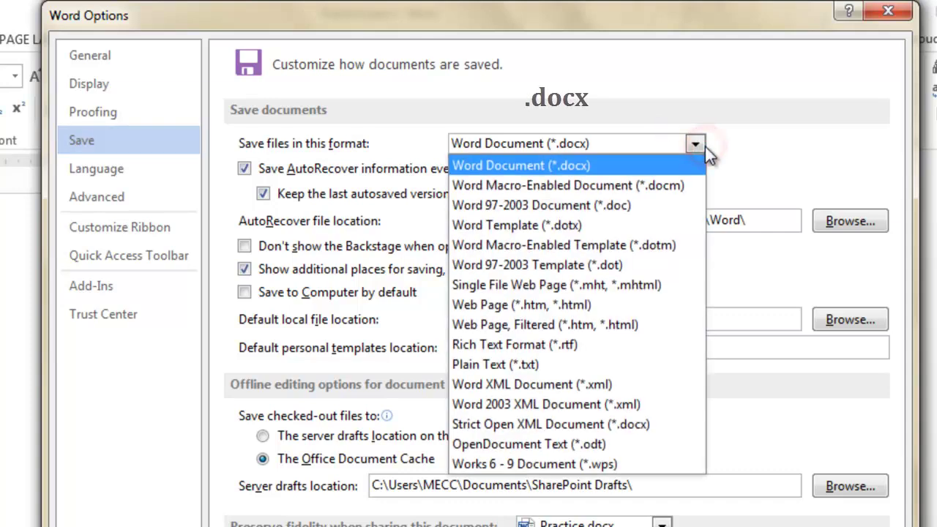
pyautogui.click(737, 153)
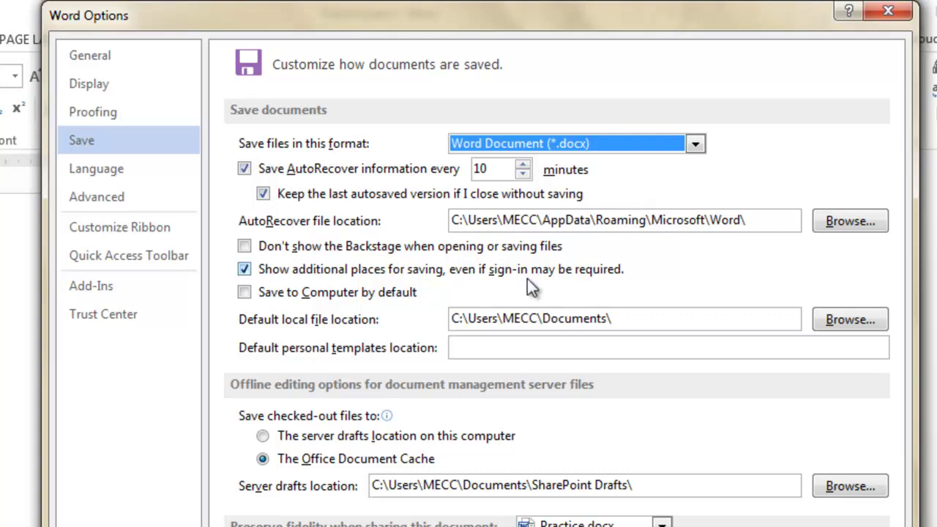
pyautogui.click(611, 322)
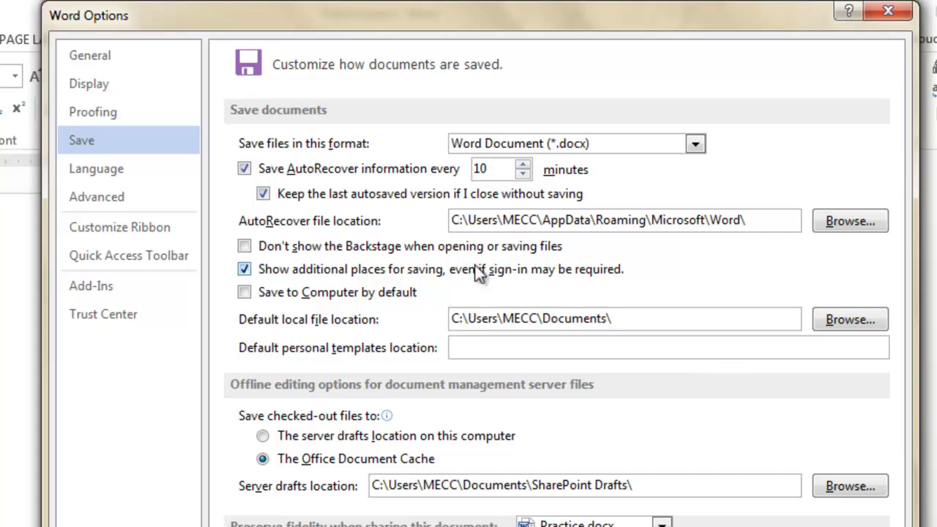
# On the Language page, pick then revert Afrikaans as an editing language, and select the English (United States) and Arabic (Egypt) rows
pyautogui.click(125, 166)
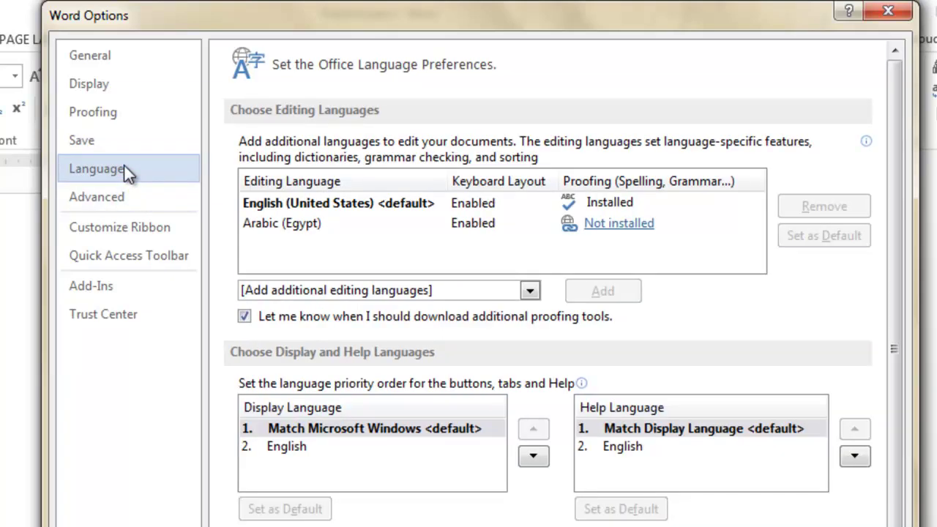
pyautogui.click(529, 290)
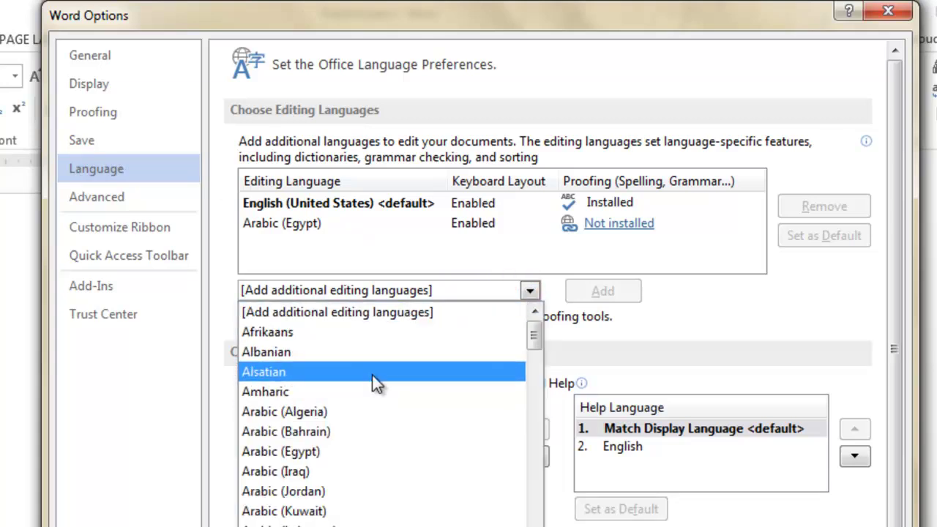
pyautogui.click(376, 332)
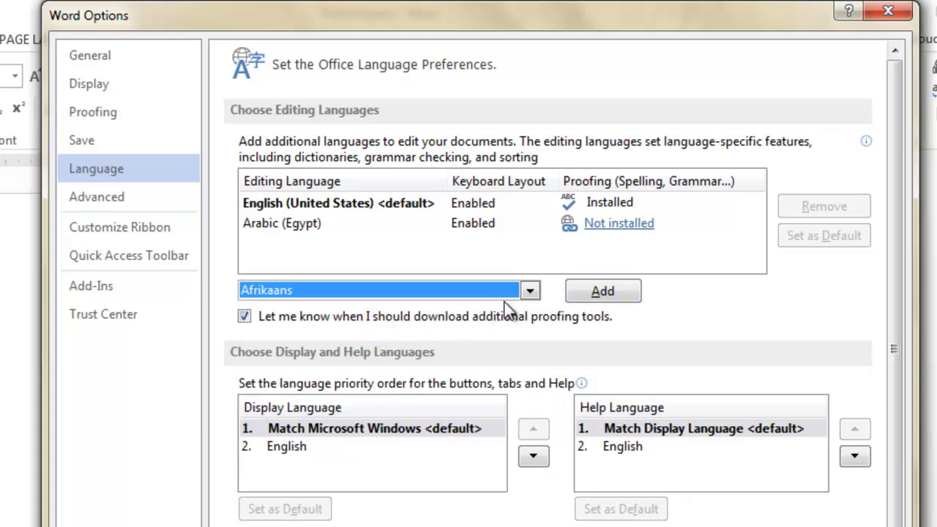
pyautogui.click(530, 290)
pyautogui.click(471, 307)
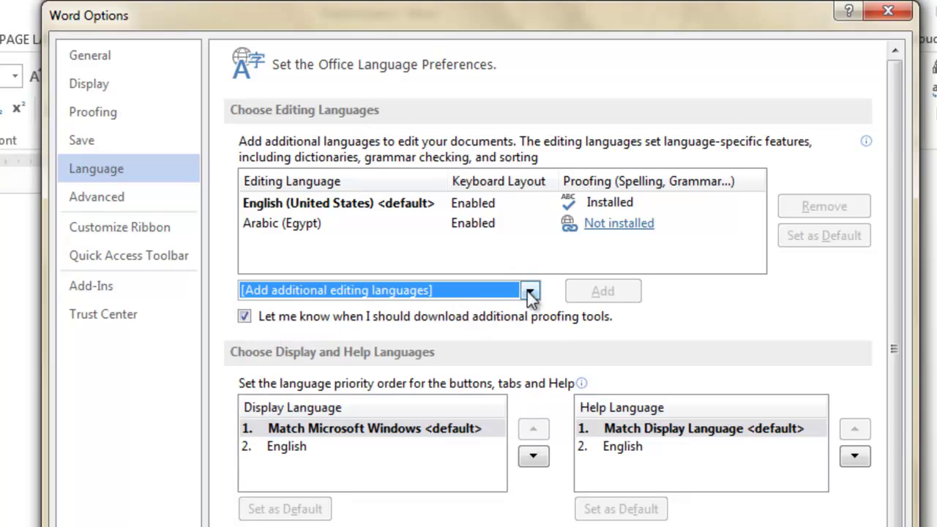
pyautogui.click(315, 206)
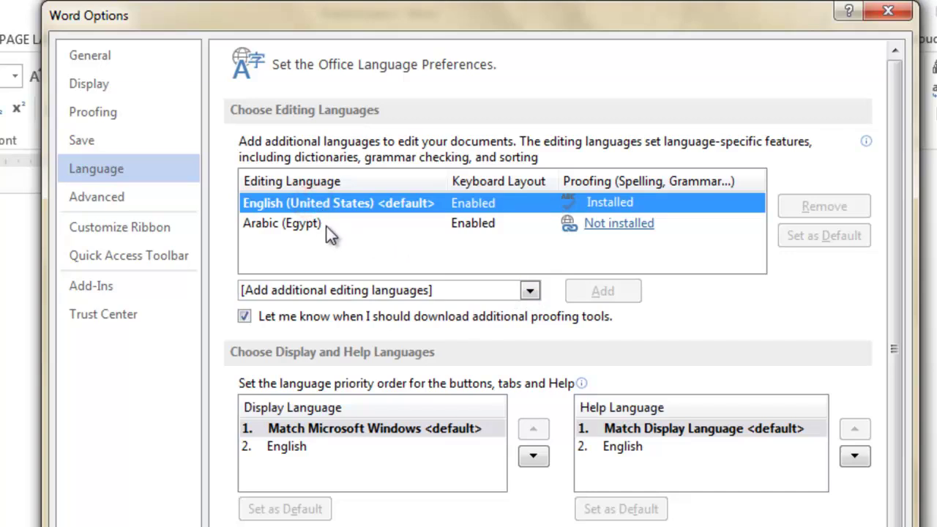
pyautogui.click(323, 225)
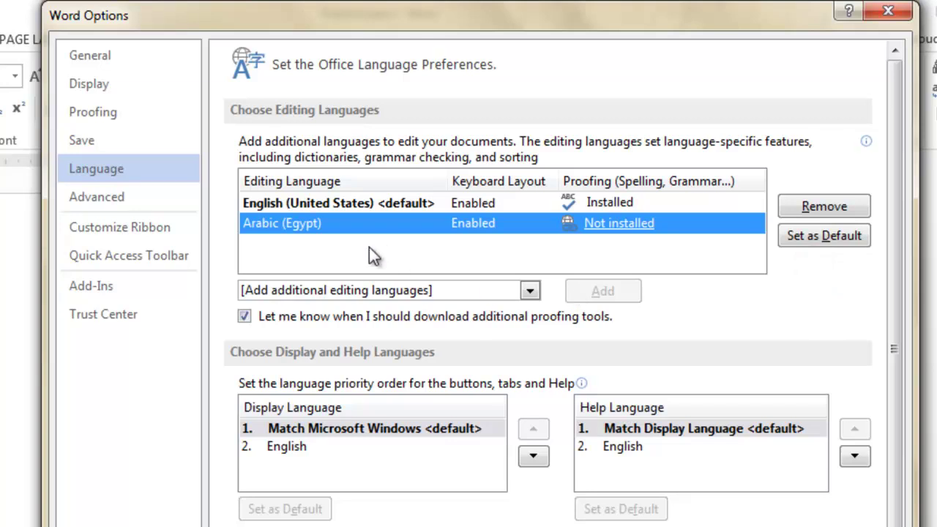
# Show the Advanced page of Word Options and scroll through its Editing options
pyautogui.click(106, 186)
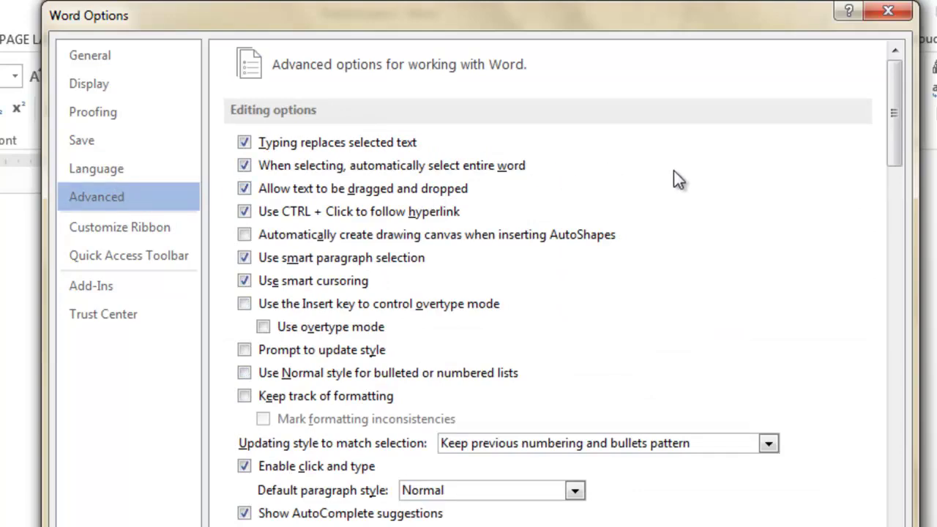
pyautogui.moveTo(892, 93); pyautogui.dragTo(924, 0)
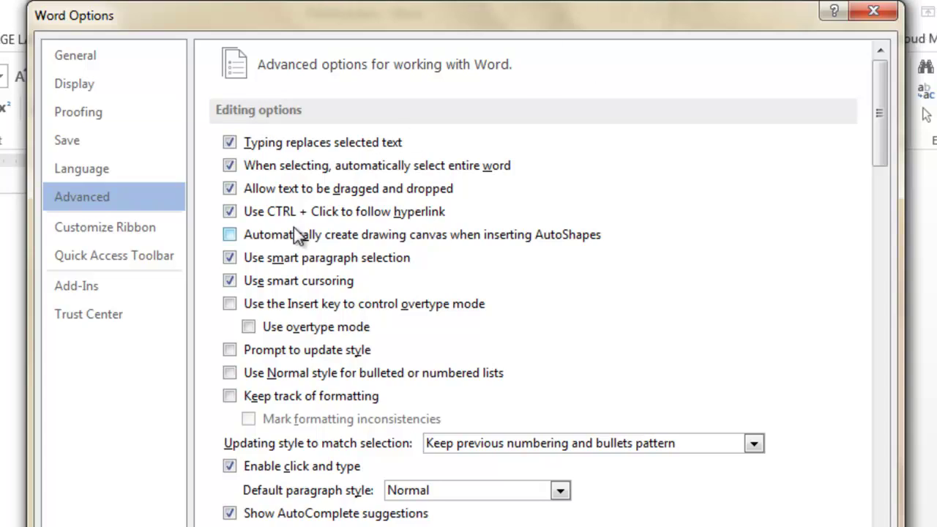
# In Customize Ribbon, rename the Home main tab to VCCS
pyautogui.click(122, 225)
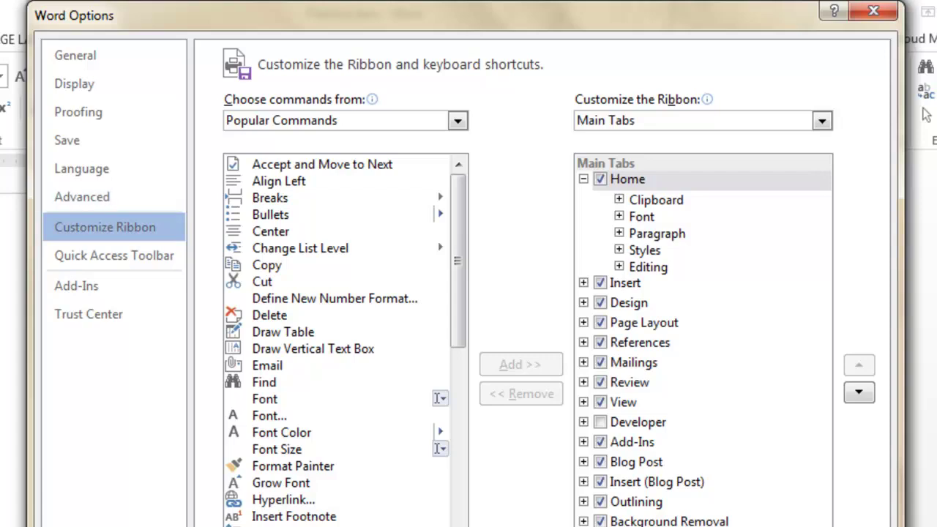
pyautogui.moveTo(124, 21); pyautogui.dragTo(0, 178)
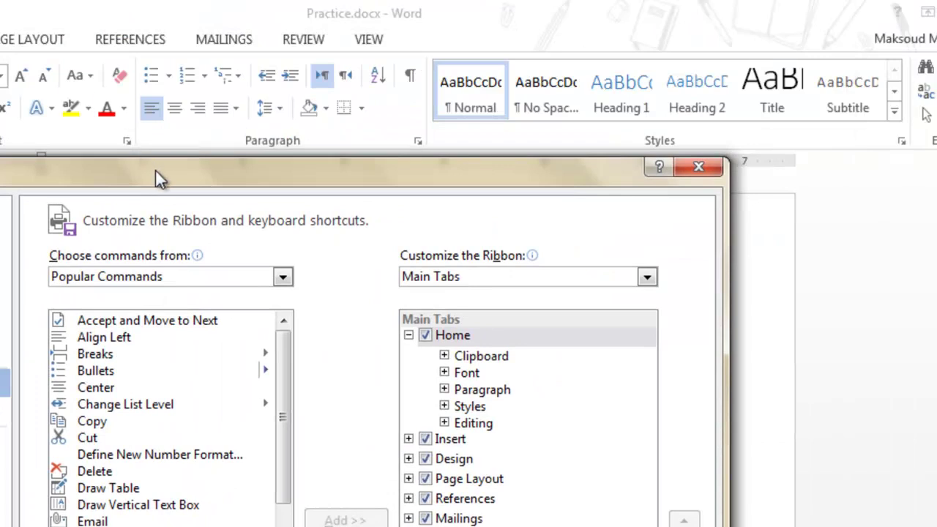
pyautogui.moveTo(155, 171); pyautogui.dragTo(232, 10)
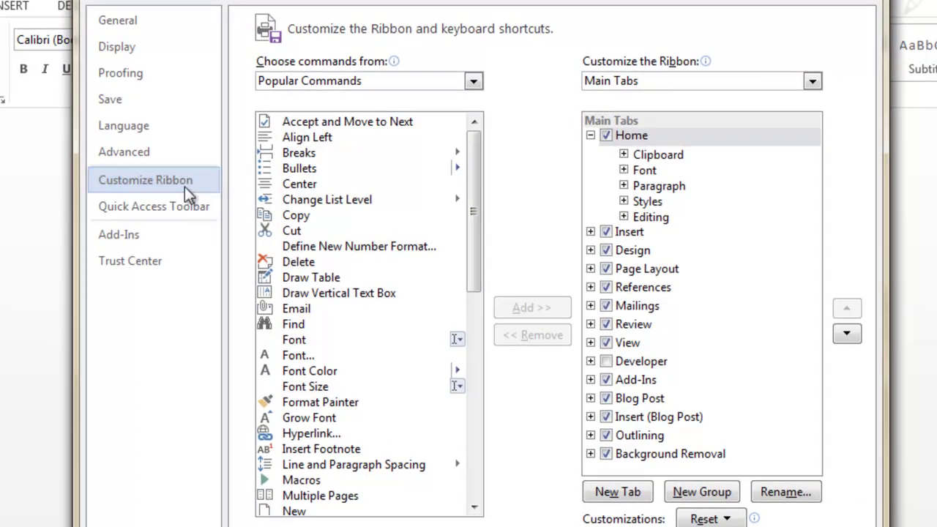
pyautogui.click(631, 139)
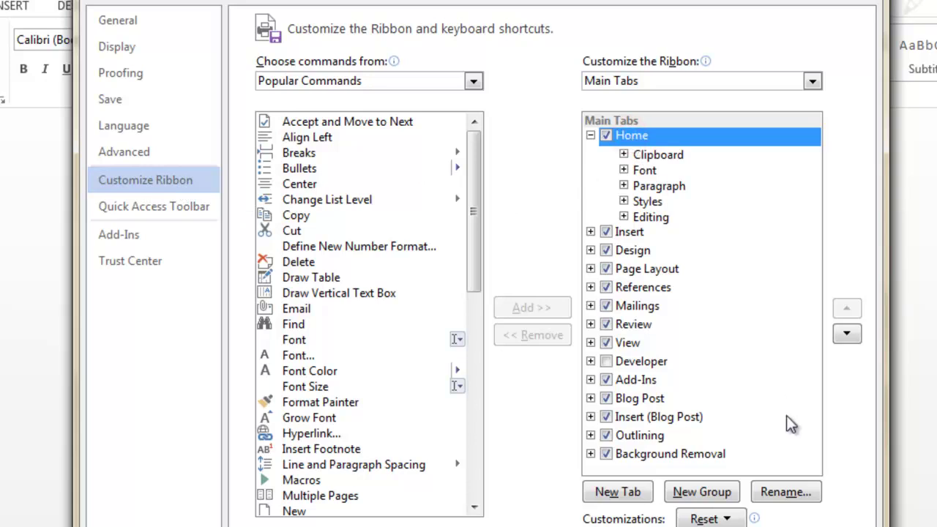
pyautogui.click(782, 491)
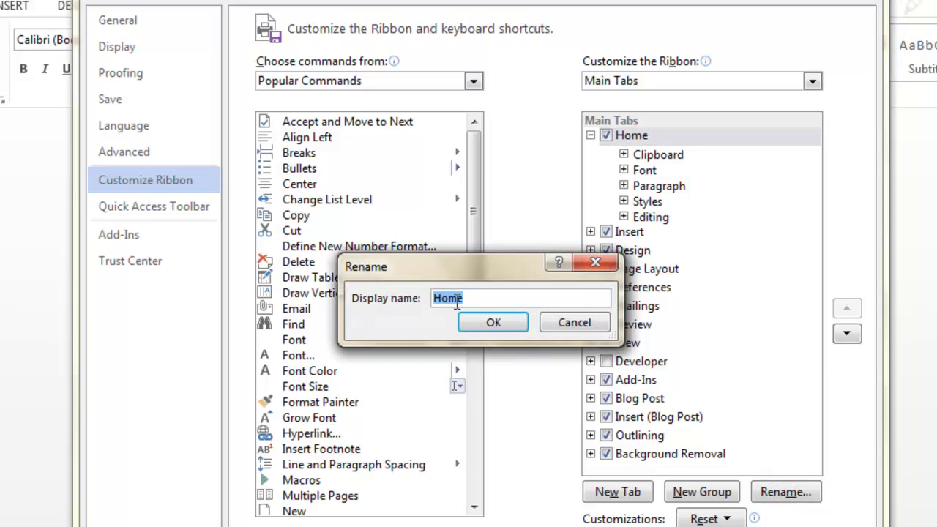
pyautogui.write('MECC')
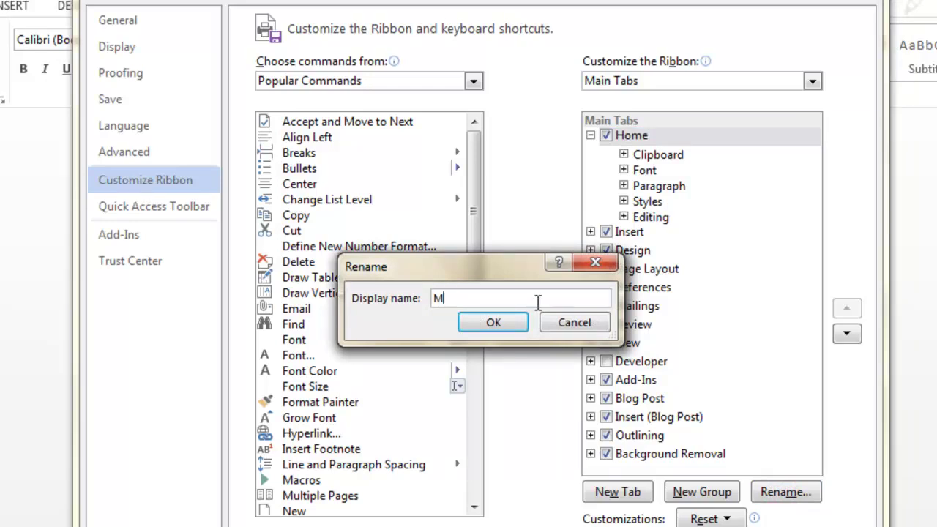
pyautogui.press('BackSpace')
pyautogui.press('BackSpace')
pyautogui.press('BackSpace')
pyautogui.press('BackSpace')
pyautogui.write('VCCS')
pyautogui.click(499, 321)
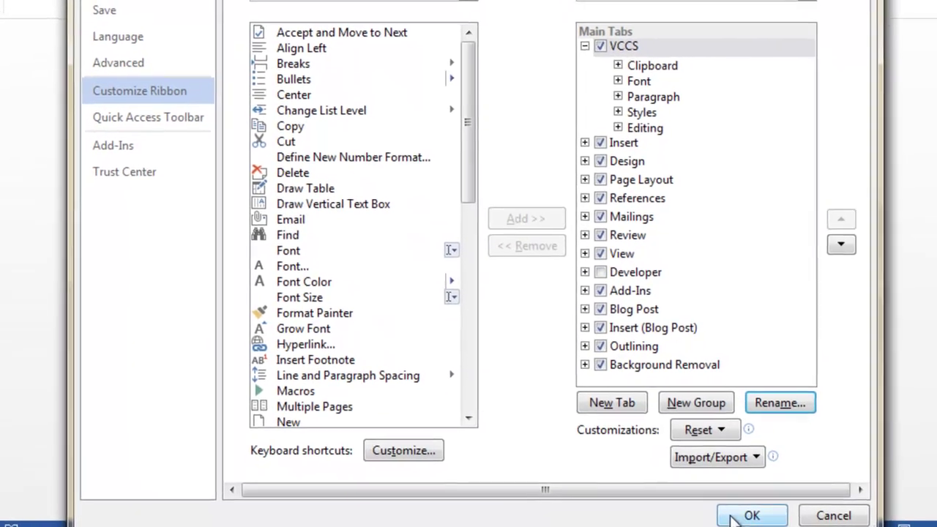
# Close Word Options, then collapse and re-pin the ribbon three times from the VCCS tab
pyautogui.click(732, 516)
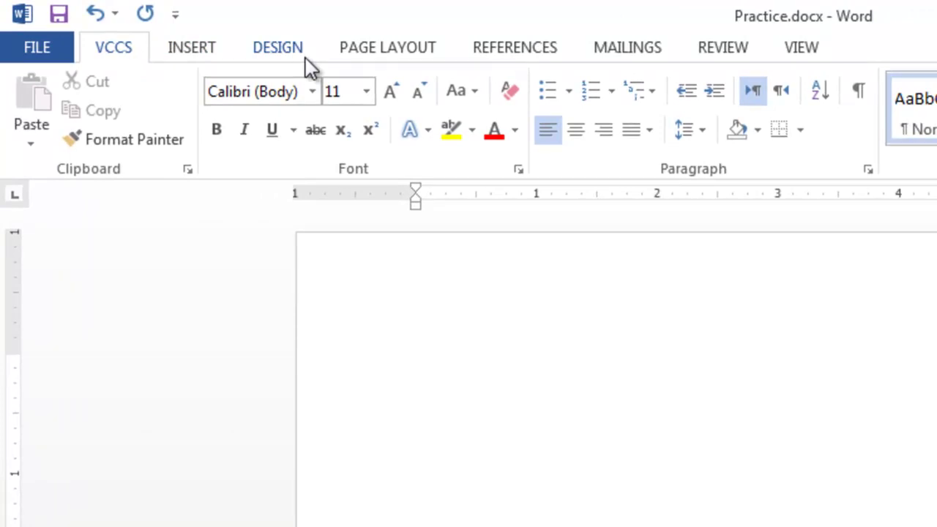
pyautogui.doubleClick(112, 49)
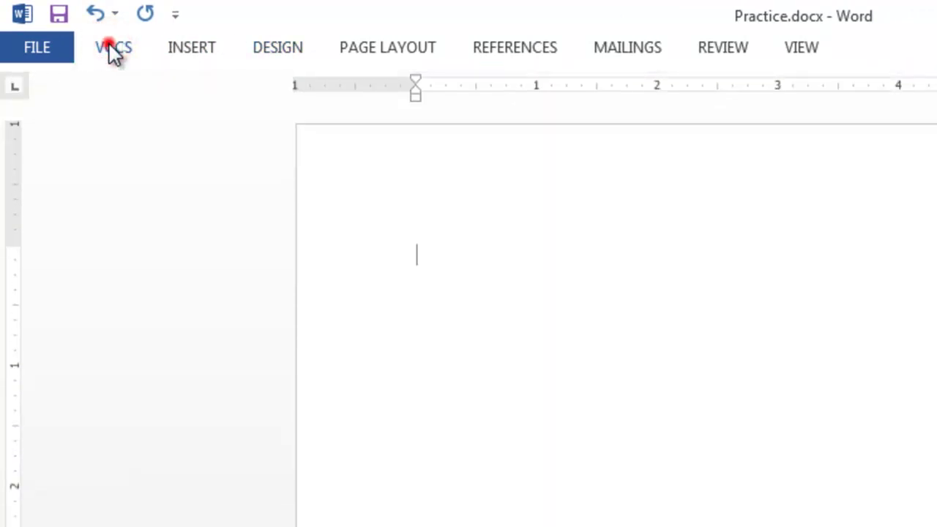
pyautogui.doubleClick(112, 49)
pyautogui.doubleClick(112, 48)
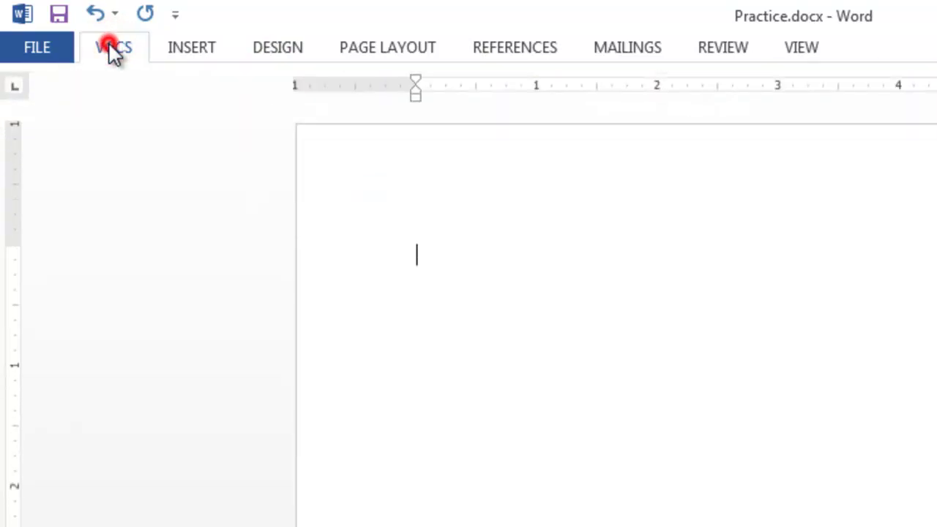
pyautogui.doubleClick(112, 49)
pyautogui.doubleClick(112, 48)
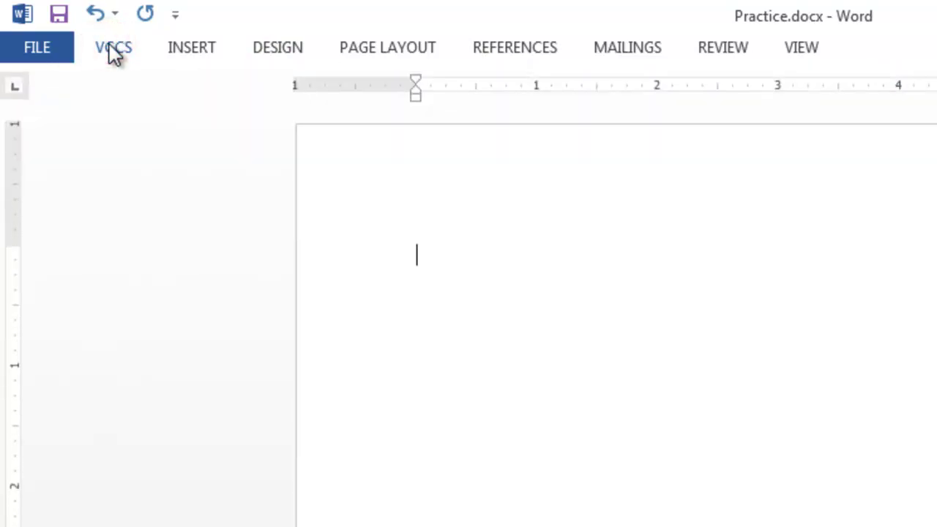
pyautogui.doubleClick(112, 48)
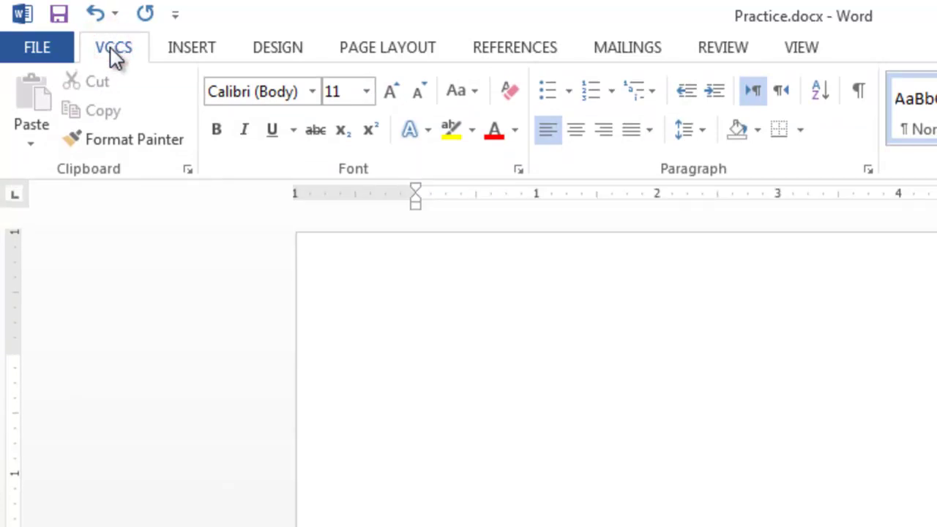
# Reopen Customize Ribbon and rename the VCCS tab back to HOME
pyautogui.click(12, 51)
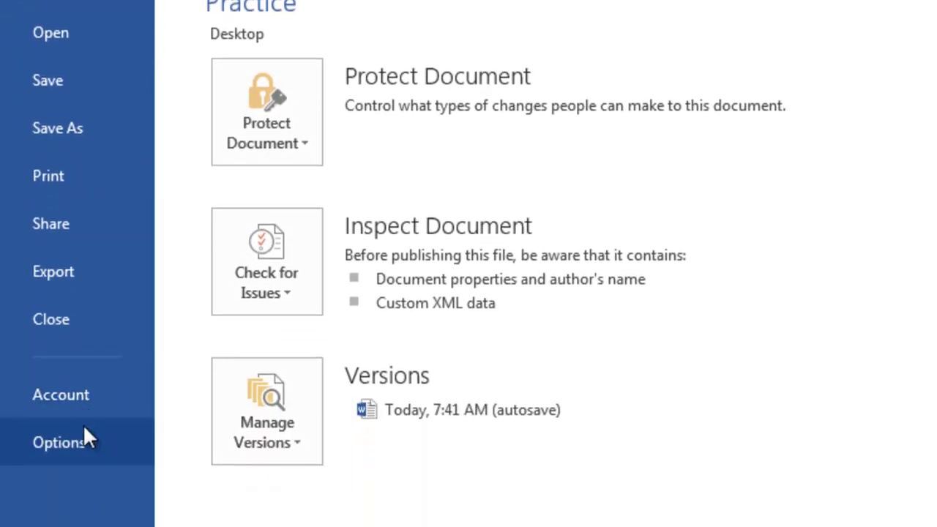
pyautogui.click(83, 452)
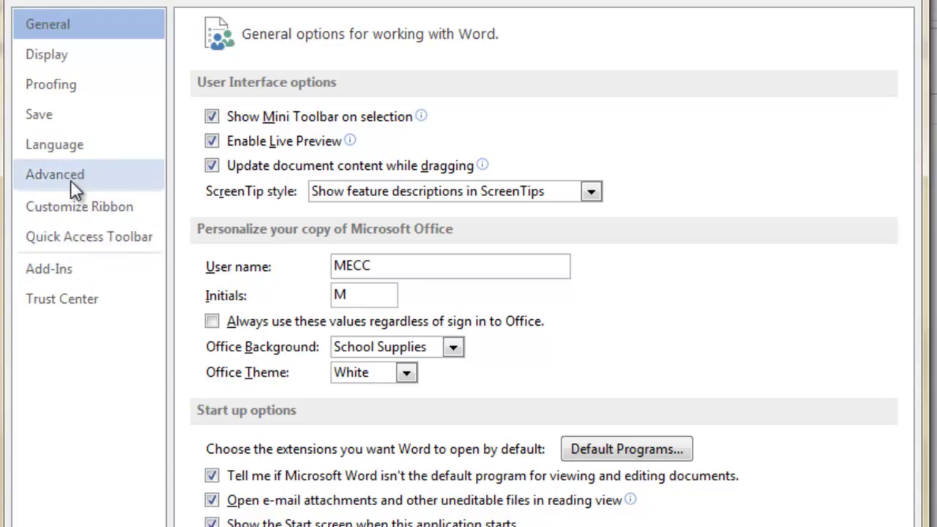
pyautogui.click(73, 205)
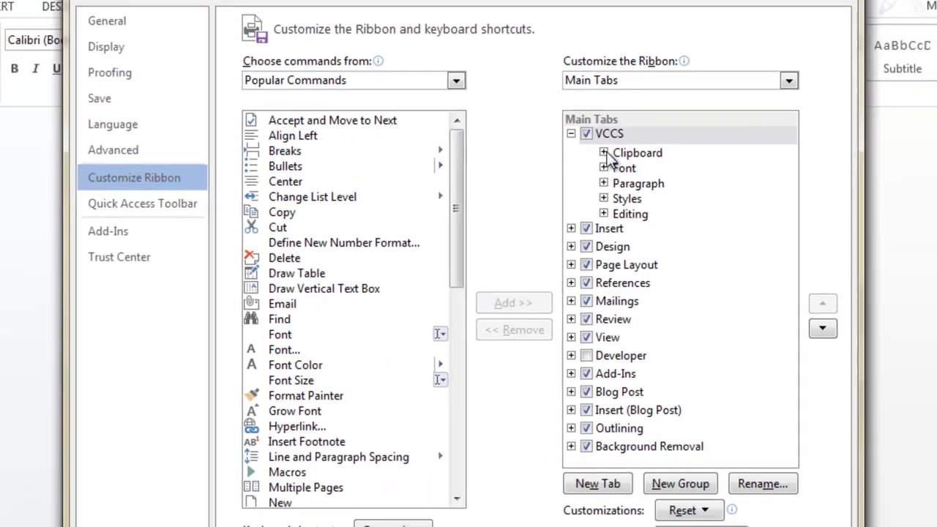
pyautogui.click(623, 155)
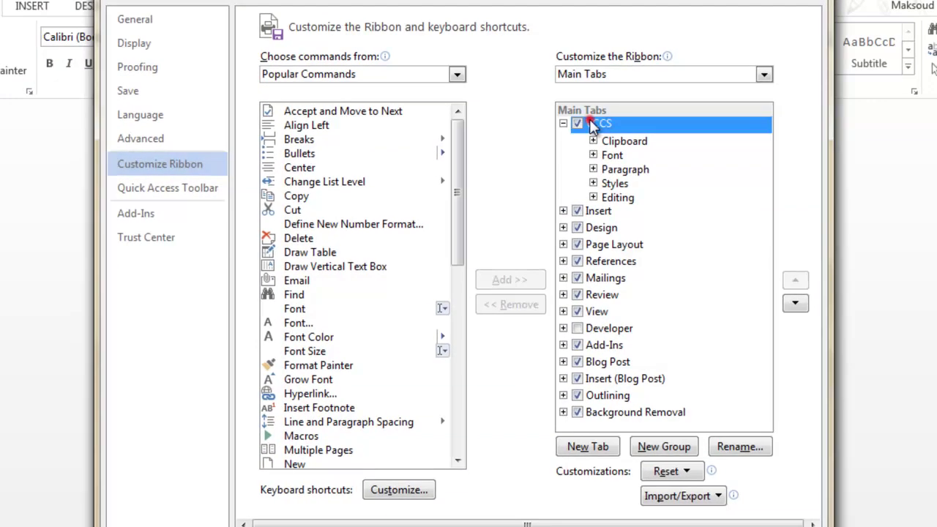
pyautogui.click(738, 447)
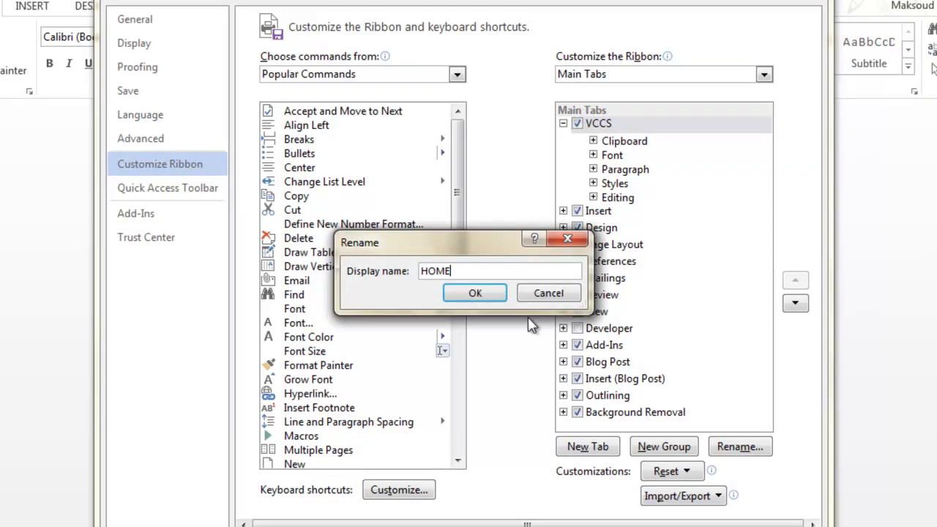
pyautogui.click(495, 298)
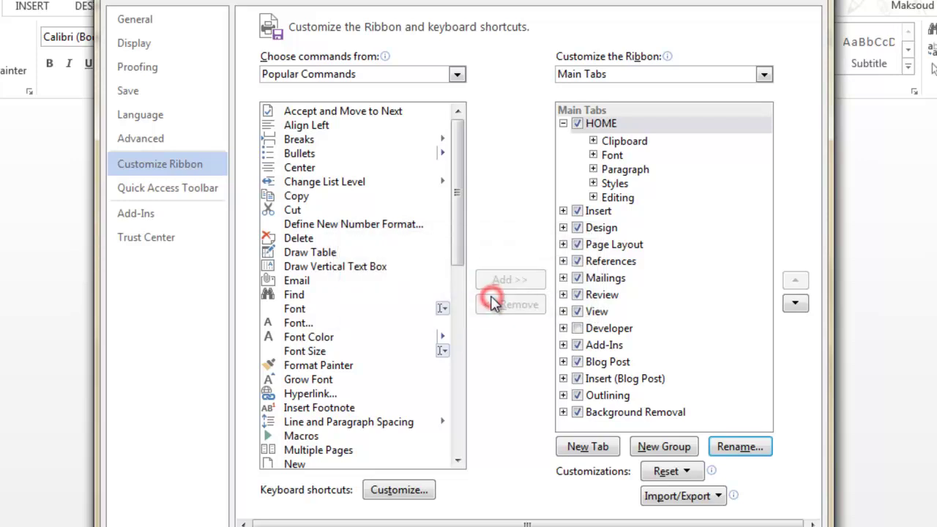
# Add a new custom tab with a group after HOME, leave Reset untouched, and close Options
pyautogui.click(593, 448)
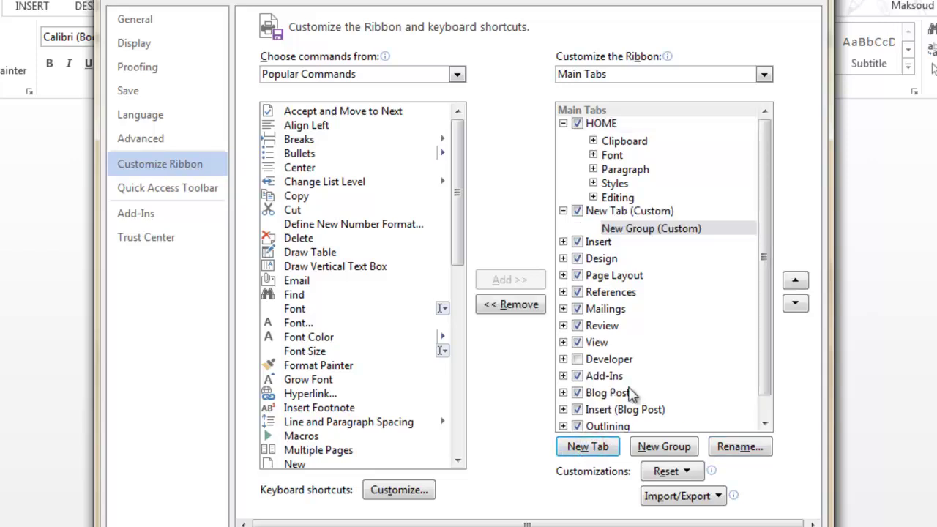
pyautogui.click(601, 124)
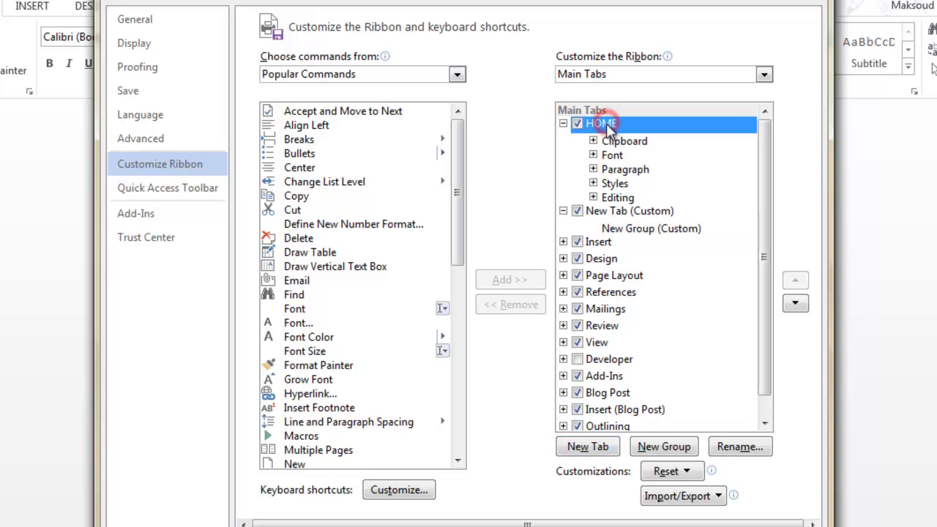
pyautogui.click(621, 211)
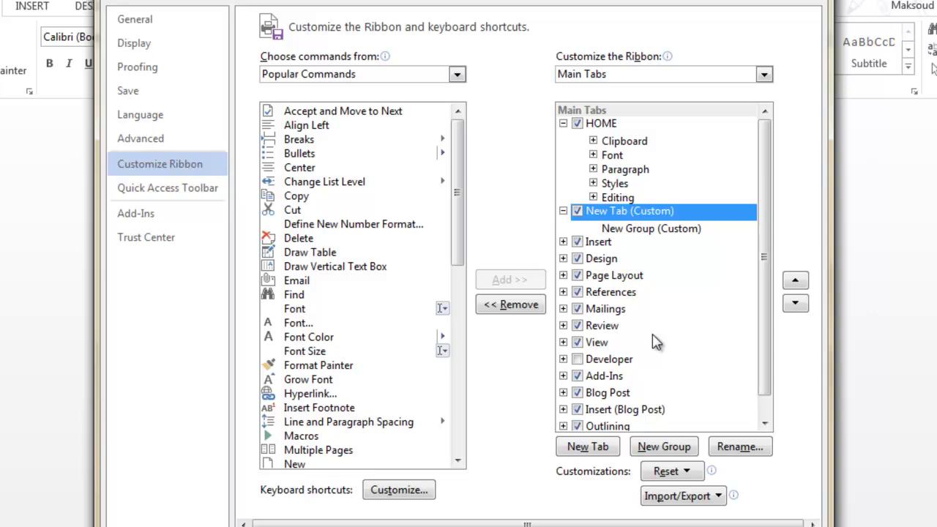
pyautogui.click(691, 471)
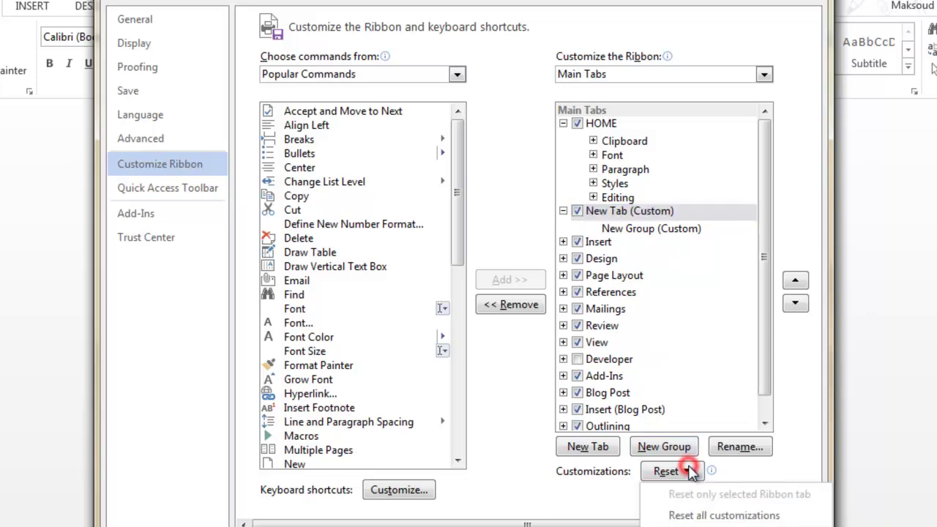
pyautogui.click(688, 471)
pyautogui.press('Return')
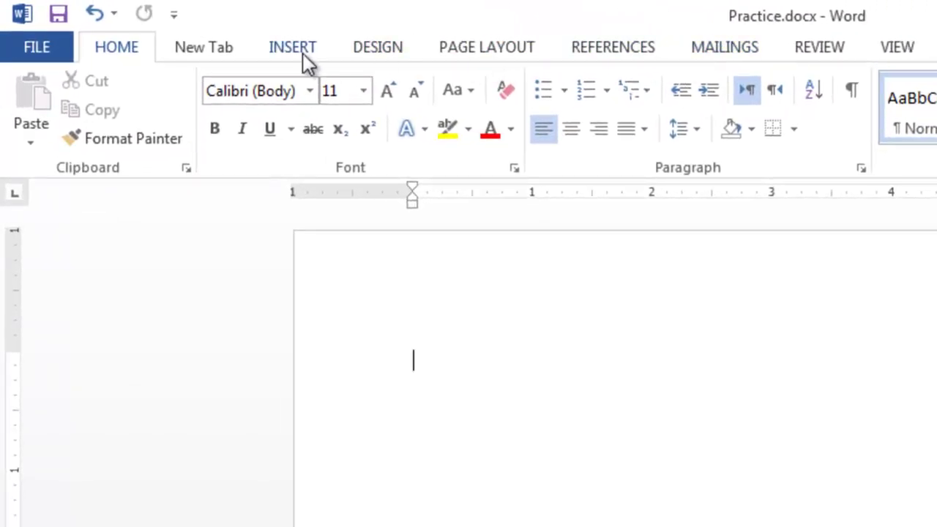
# View the empty New Group on the custom New Tab, return to HOME, and open Word Options
pyautogui.click(203, 48)
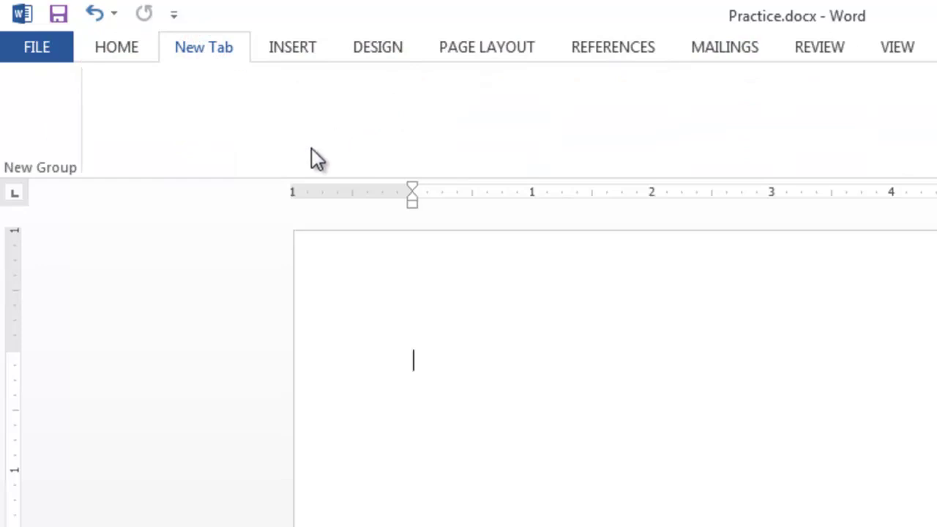
pyautogui.click(45, 107)
pyautogui.click(221, 38)
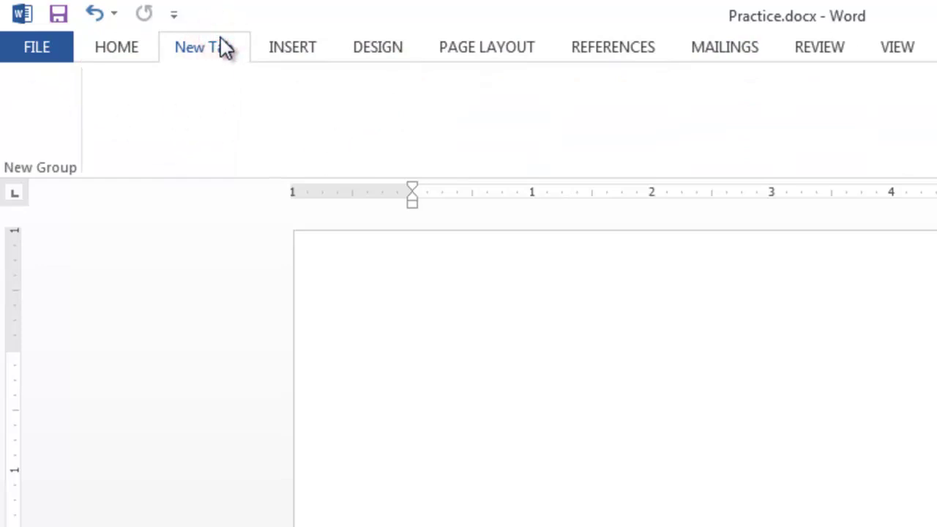
pyautogui.click(123, 44)
pyautogui.click(31, 50)
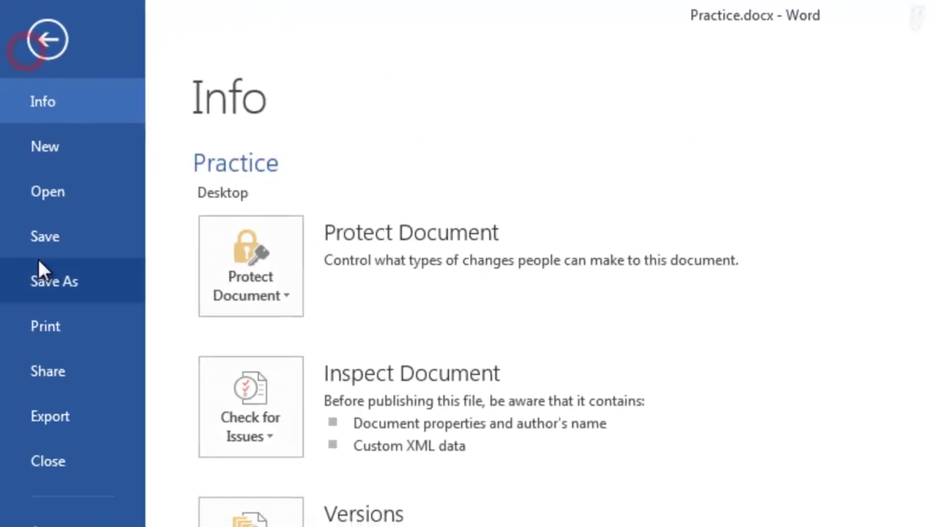
pyautogui.click(67, 487)
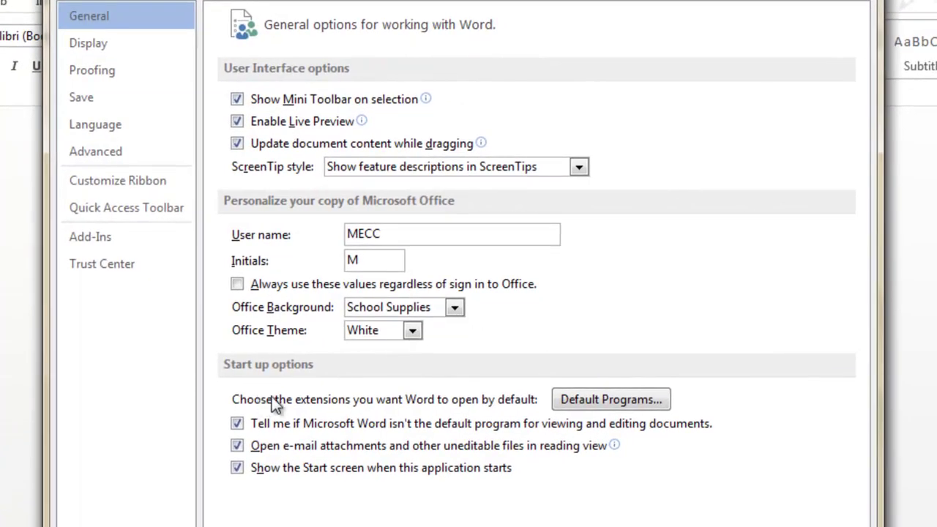
# Reset all ribbon and Quick Access Toolbar customizations in Customize Ribbon, confirming with Yes
pyautogui.click(120, 187)
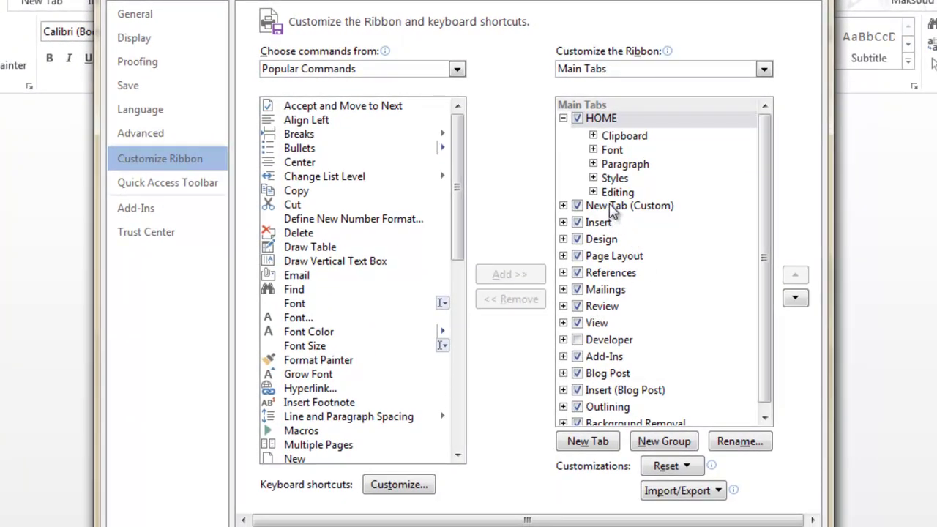
pyautogui.click(688, 466)
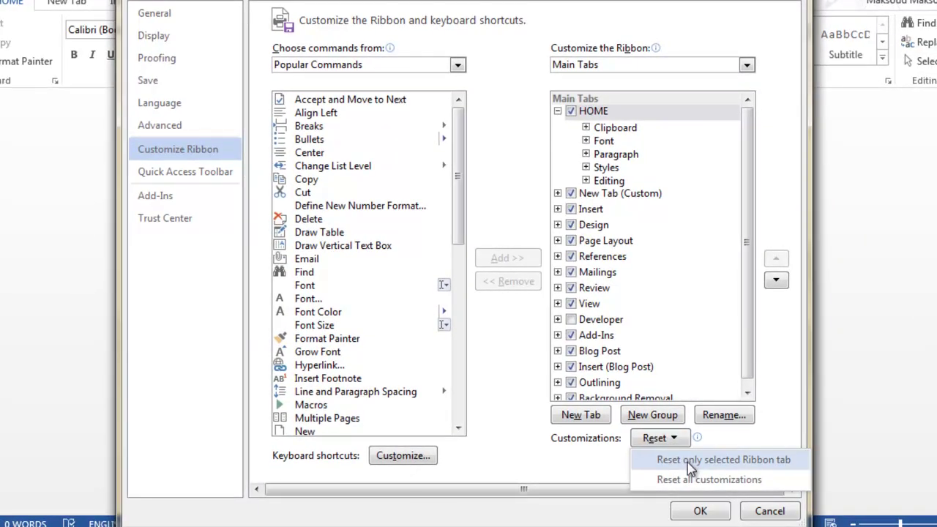
pyautogui.click(696, 480)
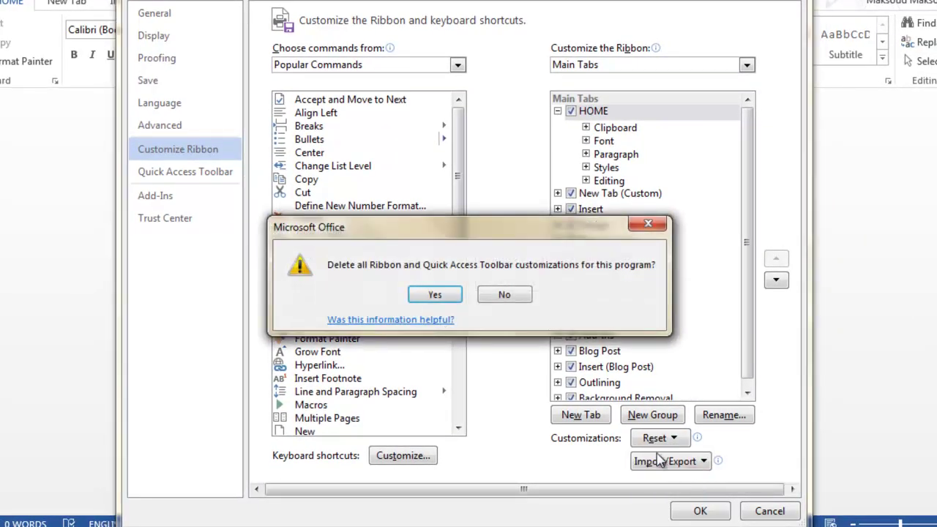
pyautogui.click(435, 295)
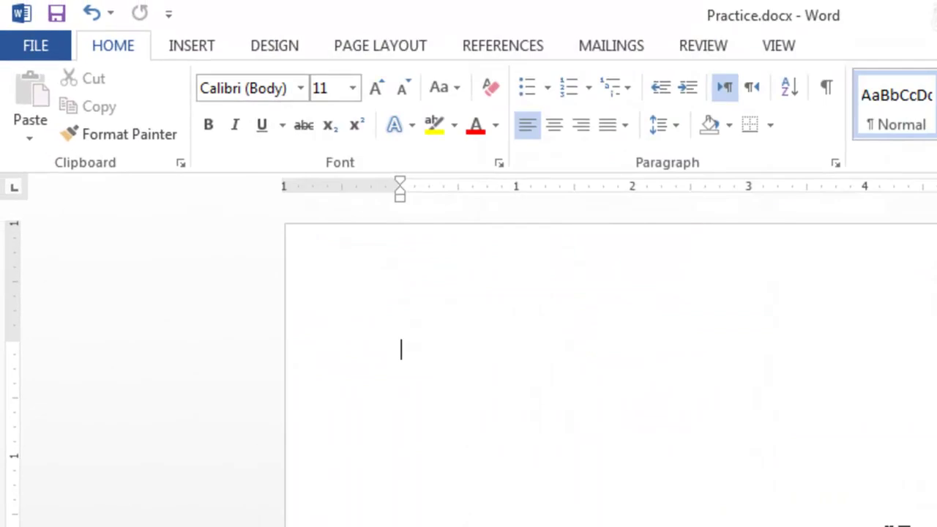
# Browse the INSERT, DESIGN and HOME ribbon tabs
pyautogui.click(189, 45)
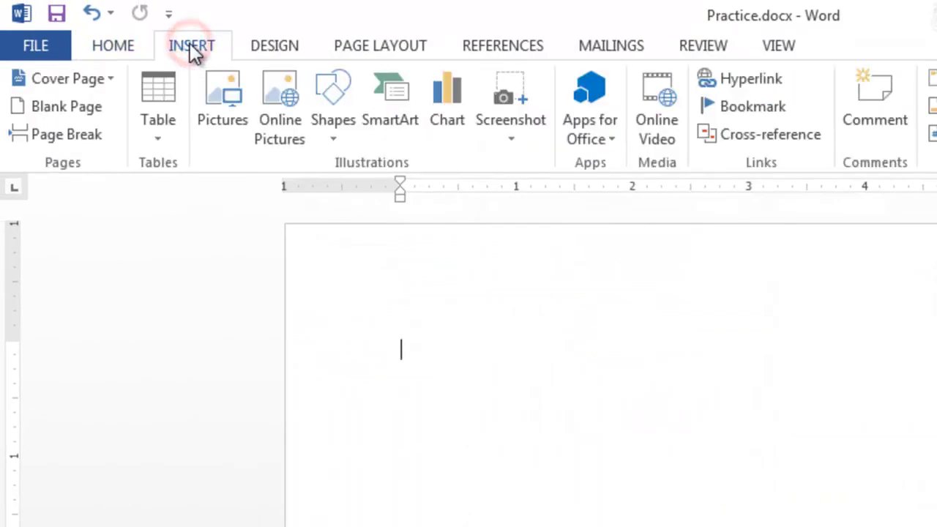
pyautogui.click(273, 50)
pyautogui.click(196, 47)
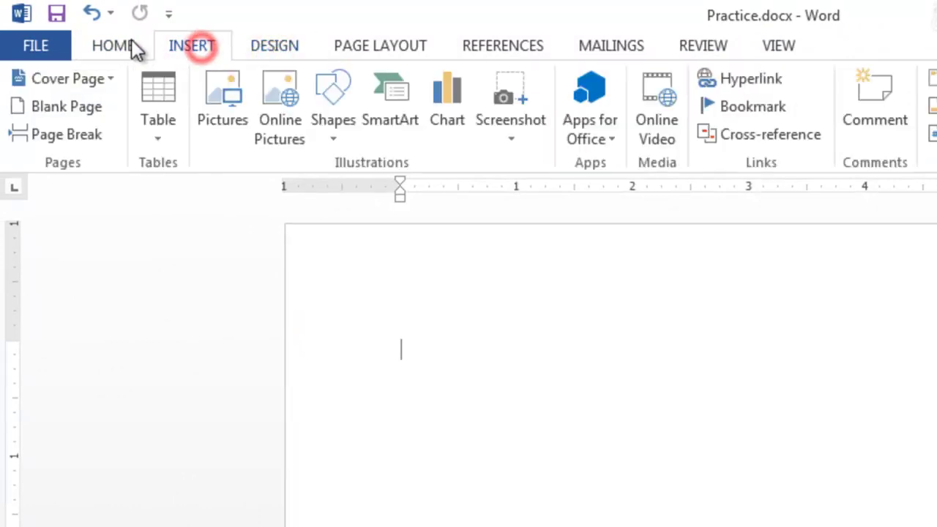
pyautogui.click(103, 48)
# In Word Options' Customize Ribbon, add a new custom tab right after View
pyautogui.click(42, 47)
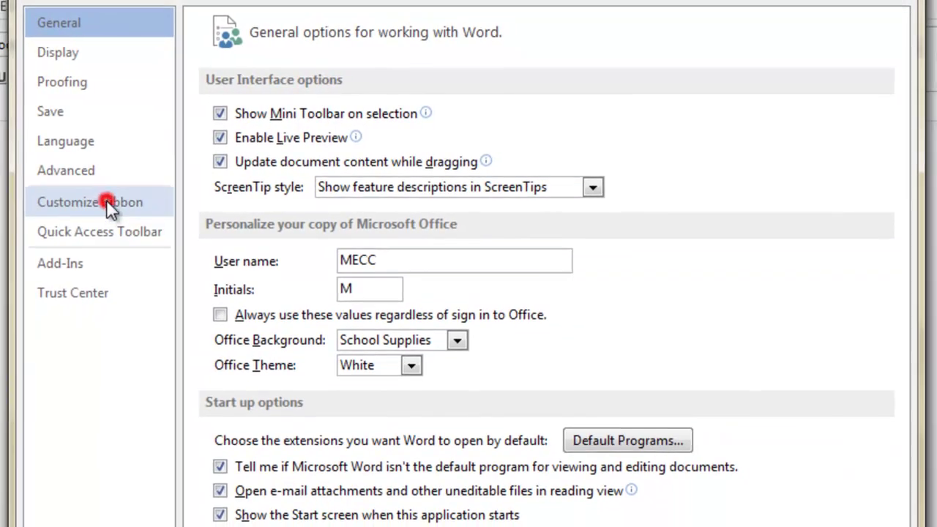
pyautogui.click(67, 216)
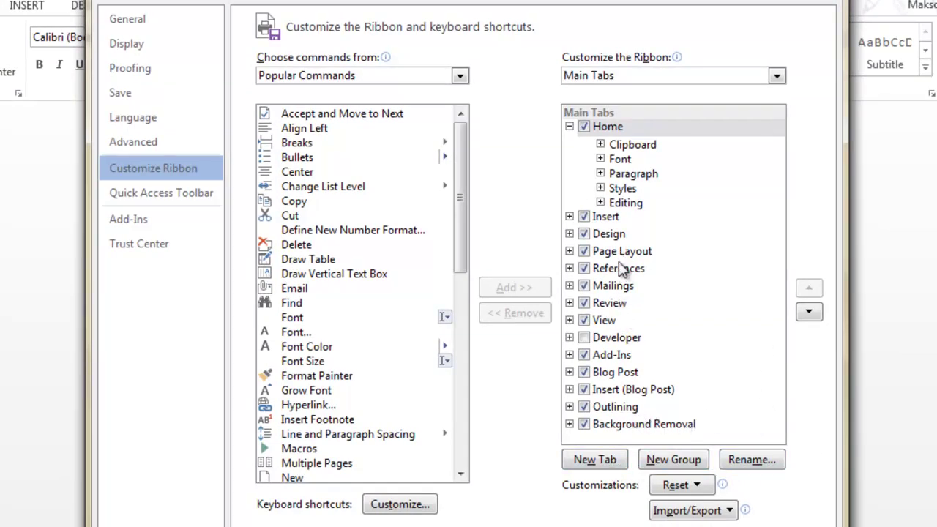
pyautogui.click(605, 321)
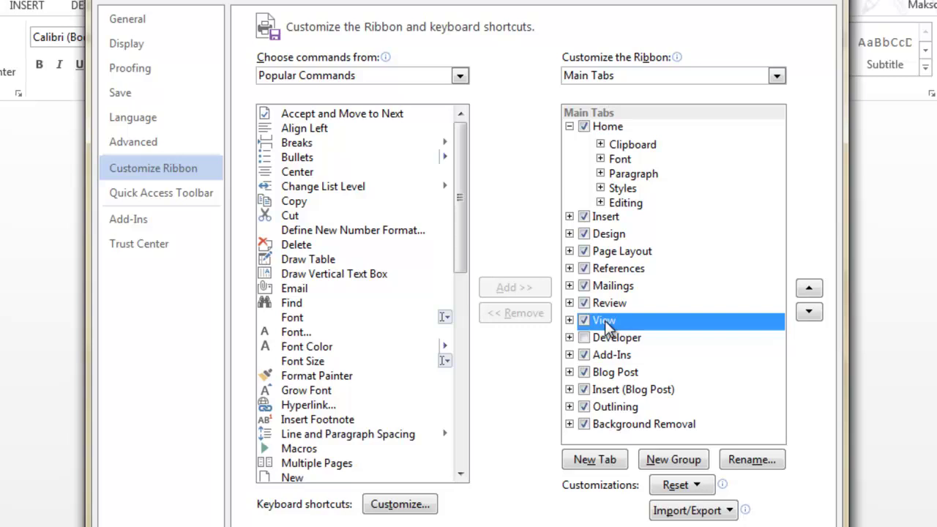
pyautogui.click(606, 459)
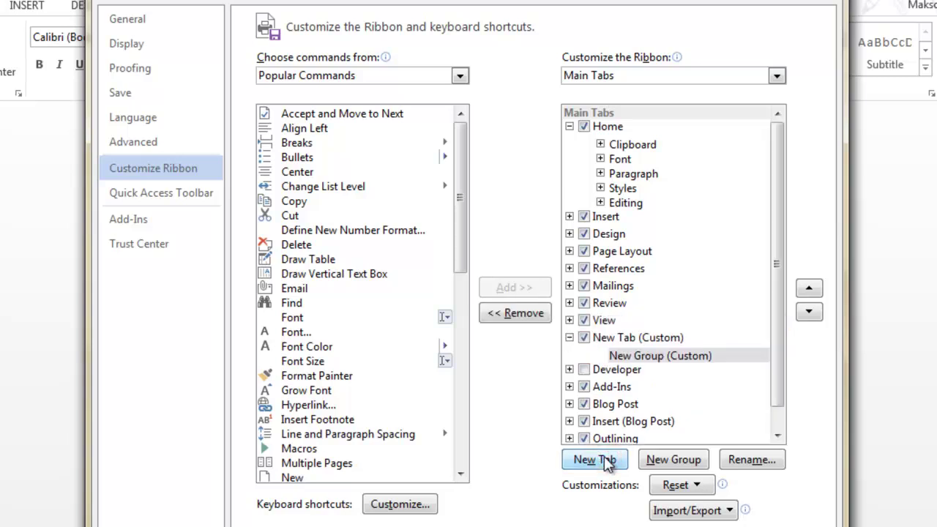
# Rename New Tab (Custom) to MyTab, then select its New Group
pyautogui.click(626, 339)
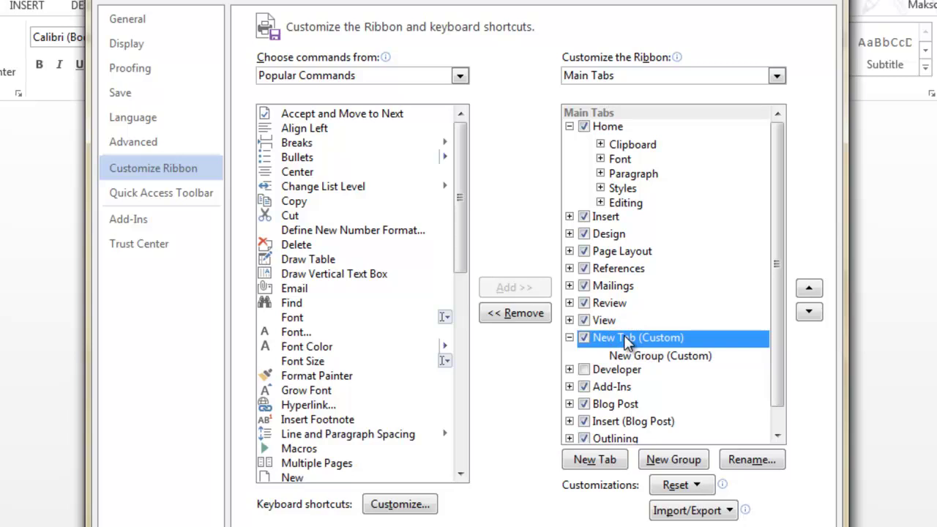
pyautogui.click(749, 461)
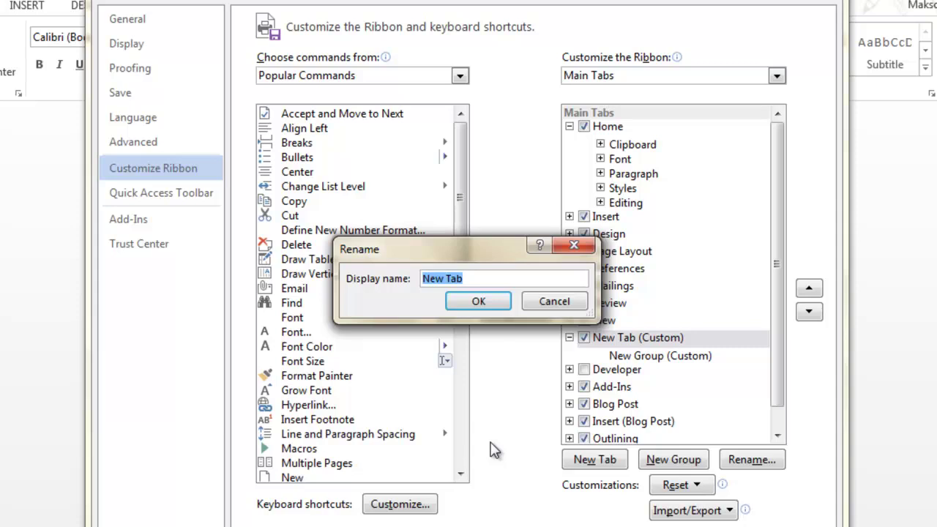
pyautogui.write('MyTab')
pyautogui.click(493, 303)
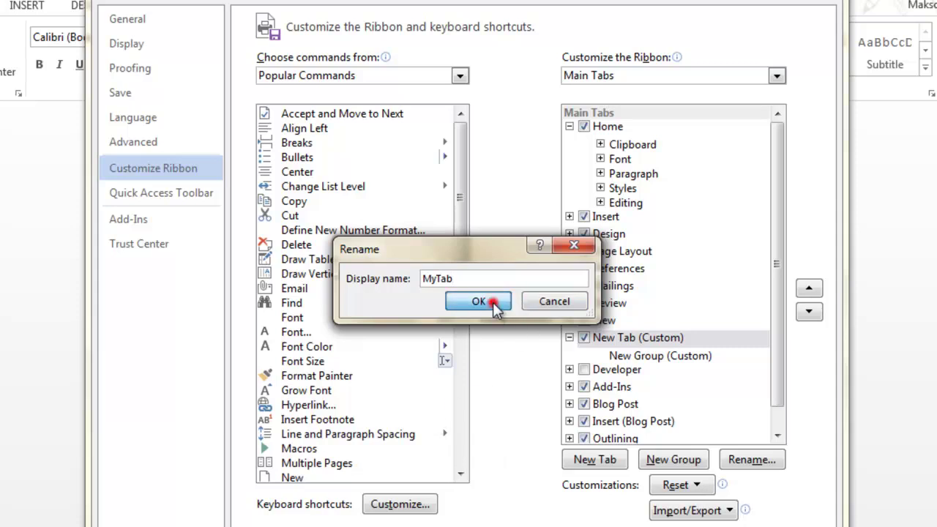
pyautogui.click(642, 356)
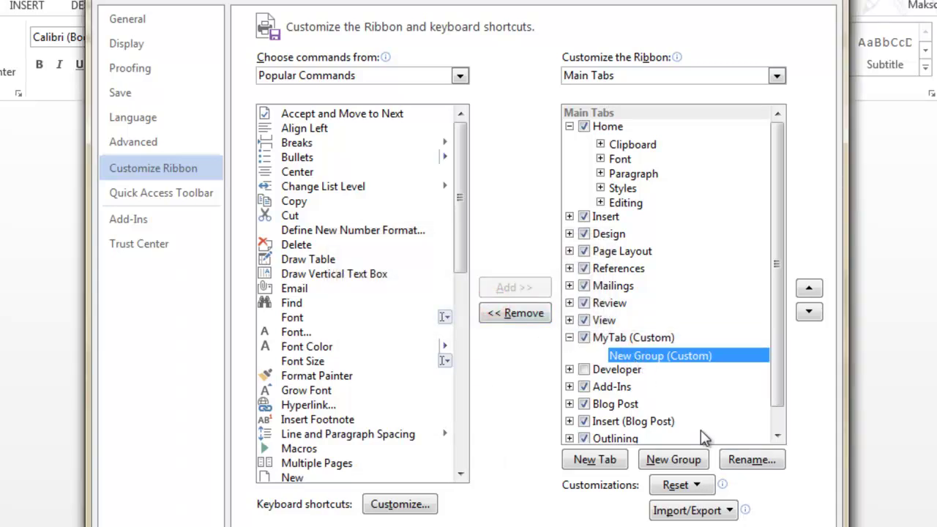
# Open the Rename dialog for New Group and choose an info symbol for it
pyautogui.click(750, 459)
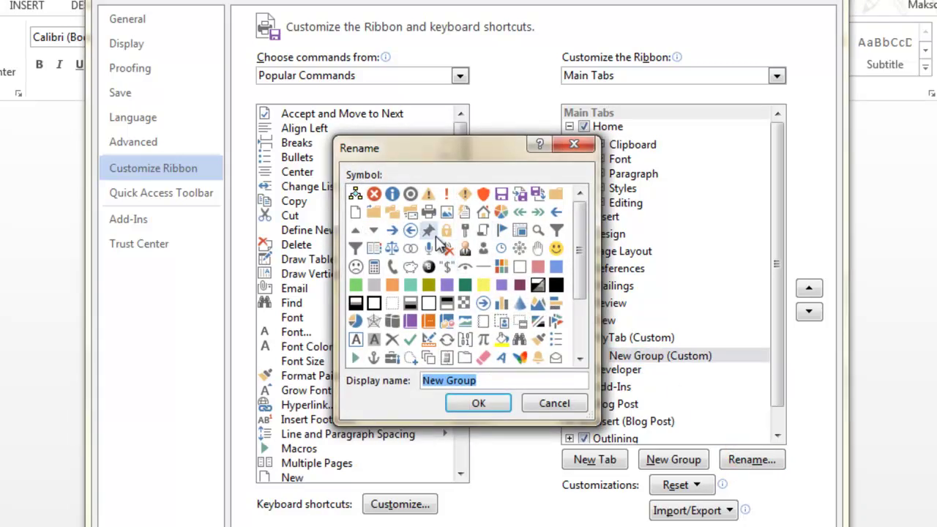
pyautogui.click(391, 194)
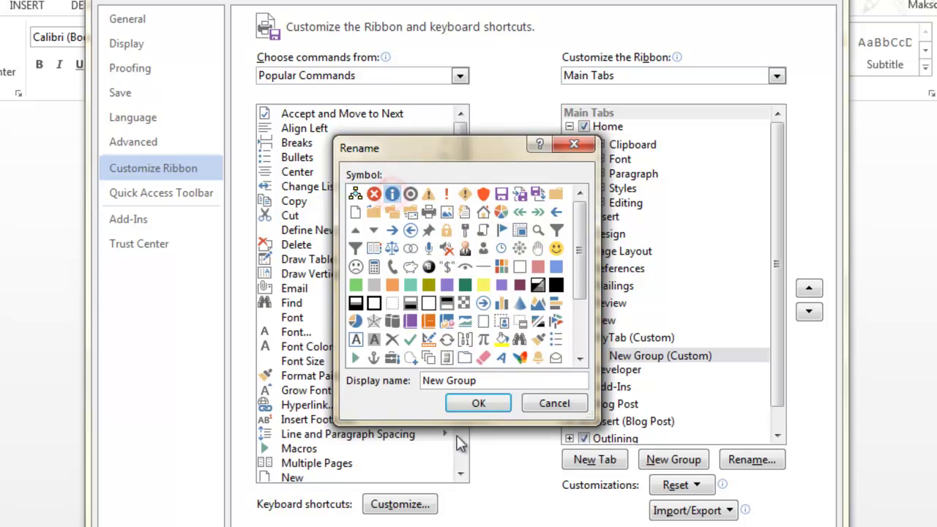
pyautogui.click(463, 405)
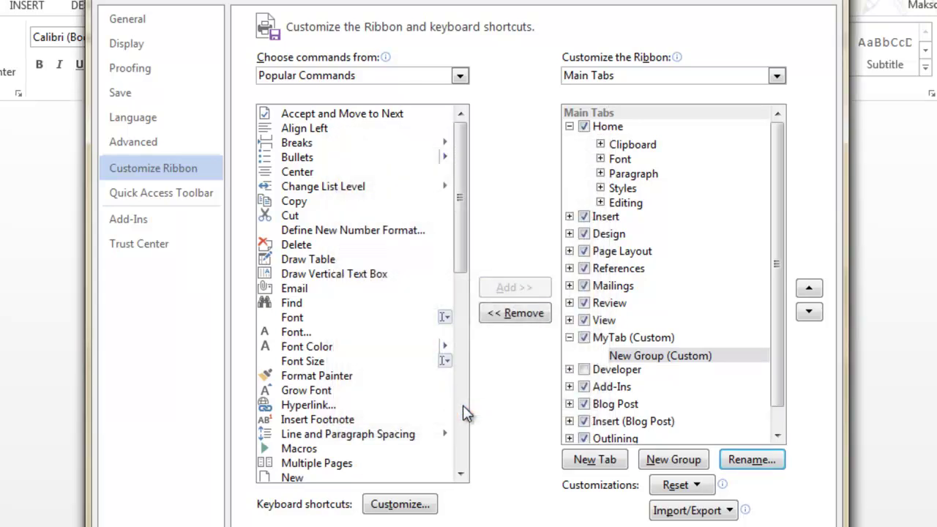
pyautogui.click(644, 355)
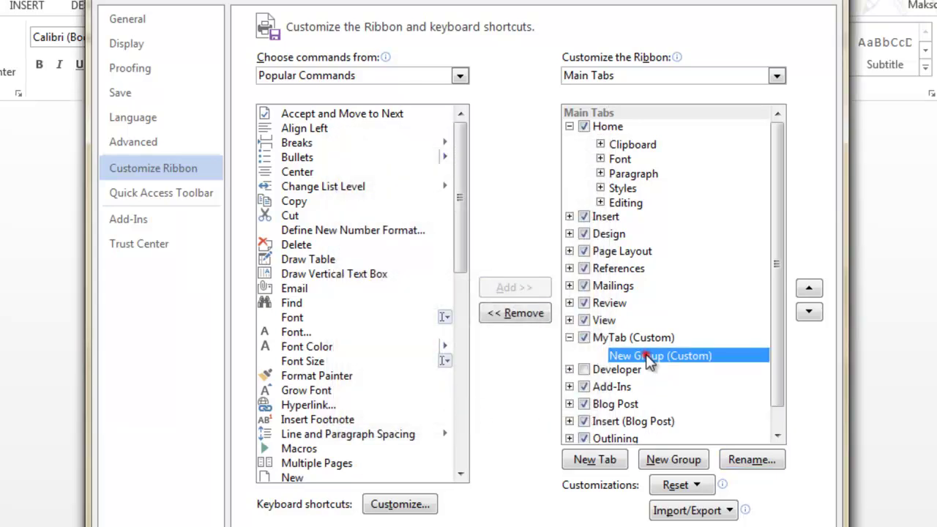
pyautogui.click(741, 468)
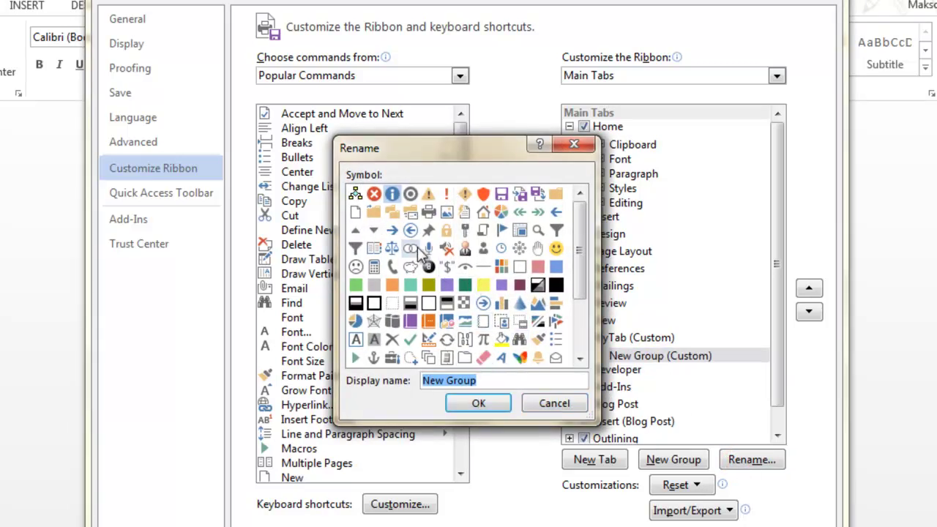
pyautogui.click(393, 194)
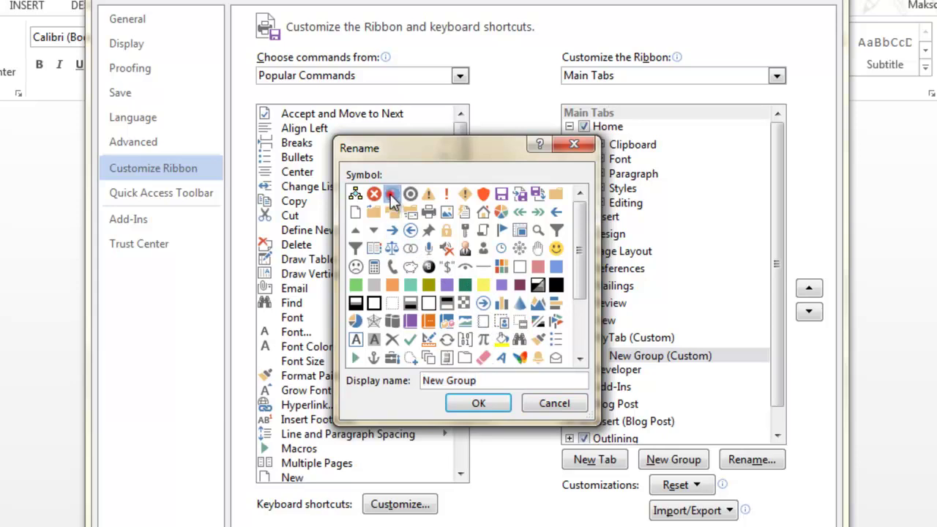
# Replace the group's display name with Actions and apply the changes with OK
pyautogui.click(486, 382)
pyautogui.click(493, 385)
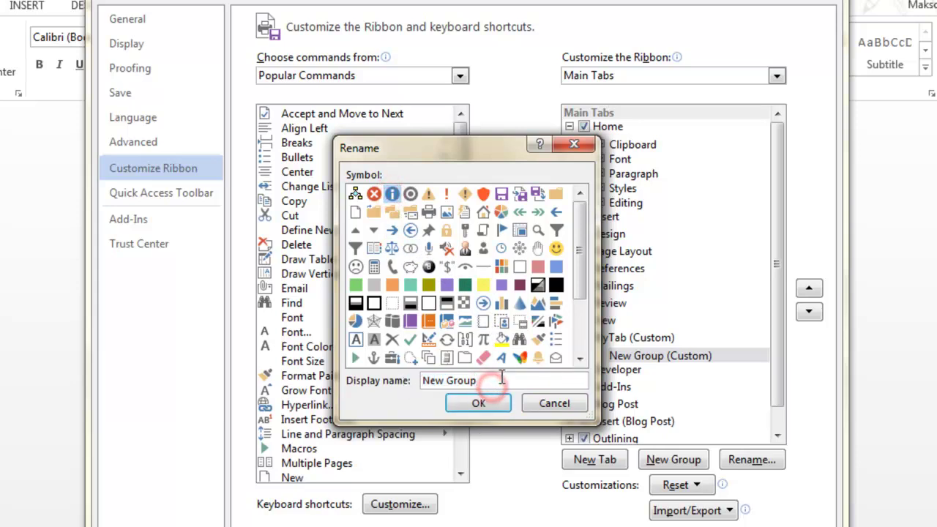
pyautogui.doubleClick(492, 385)
pyautogui.press('BackSpace')
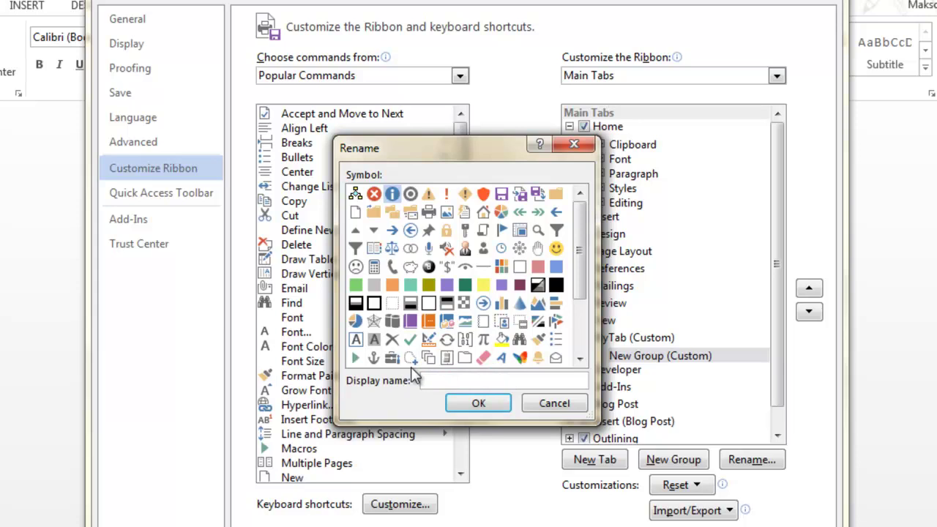
pyautogui.write('Actions')
pyautogui.click(464, 408)
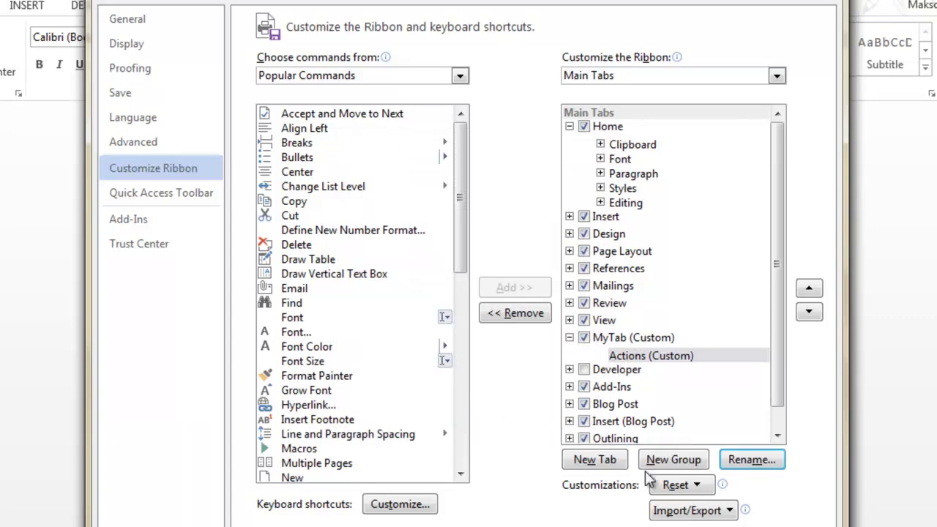
pyautogui.click(734, 526)
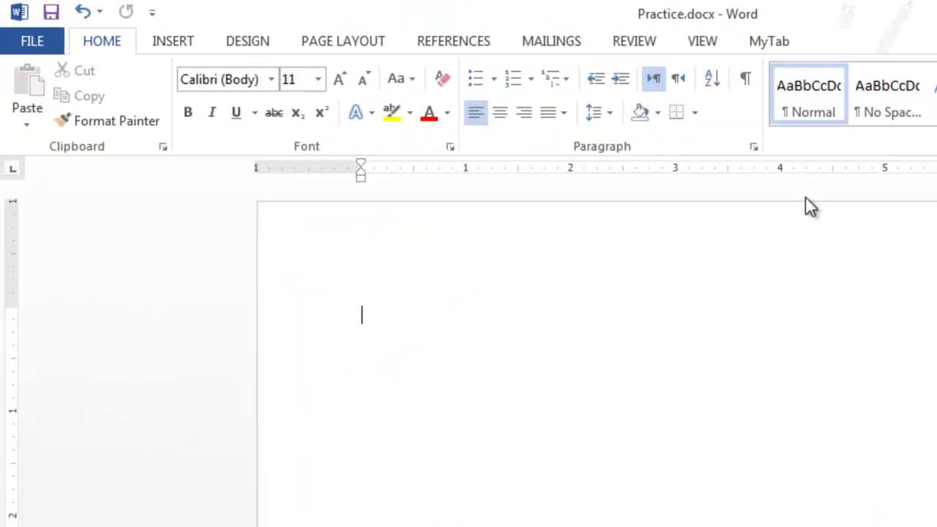
# View MyTab's empty Actions group, then open Word Options from the File backstage
pyautogui.click(758, 46)
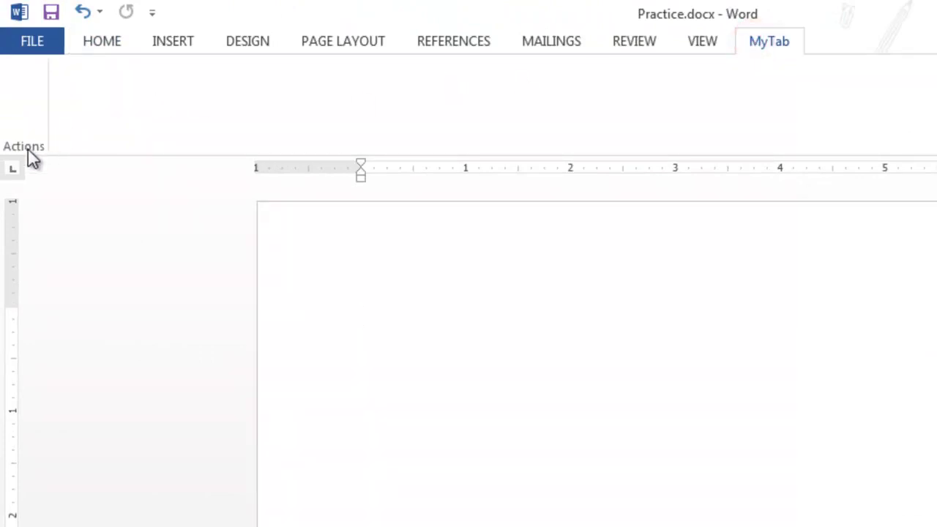
pyautogui.click(32, 41)
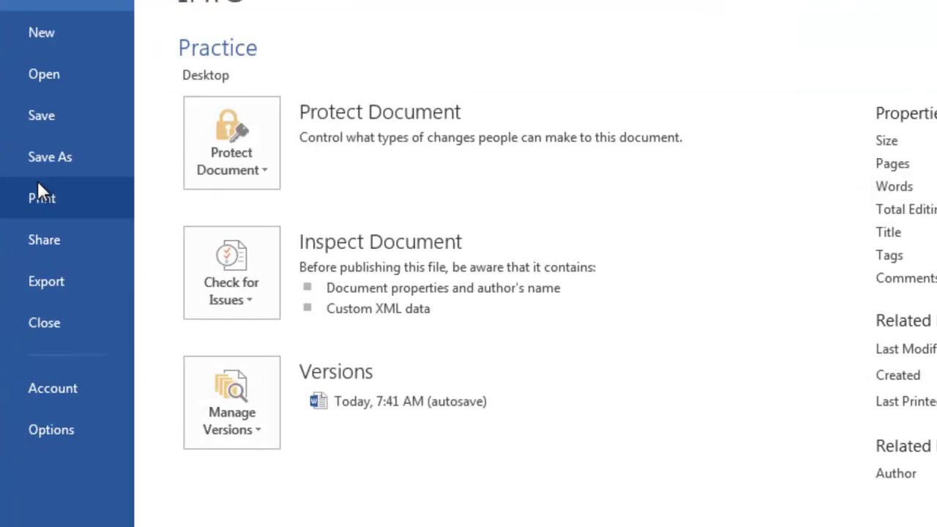
pyautogui.click(66, 431)
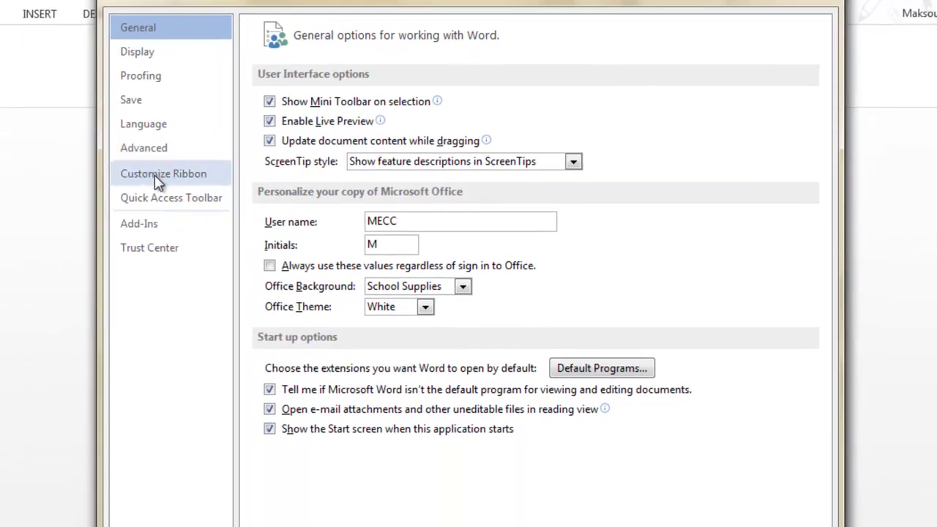
# Drag Email and Find from Popular Commands into MyTab's Actions group
pyautogui.click(134, 207)
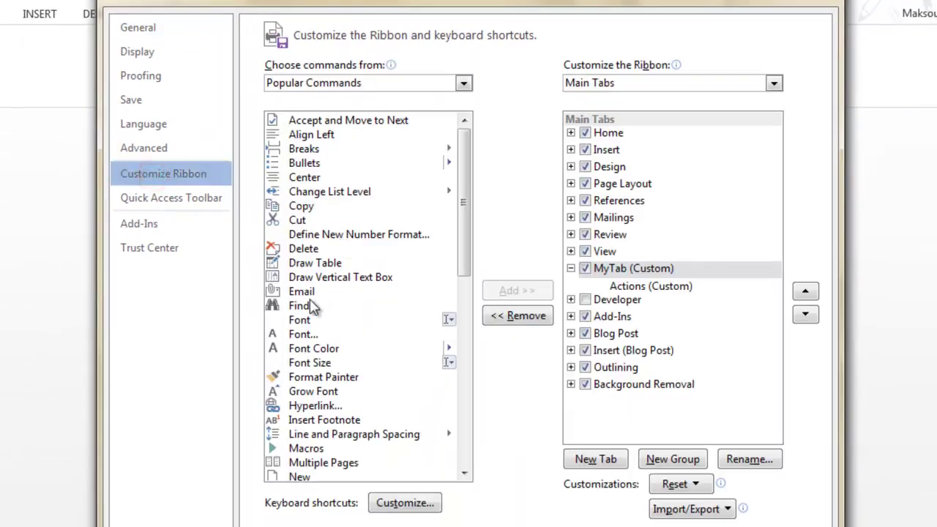
pyautogui.moveTo(302, 293); pyautogui.dragTo(634, 296)
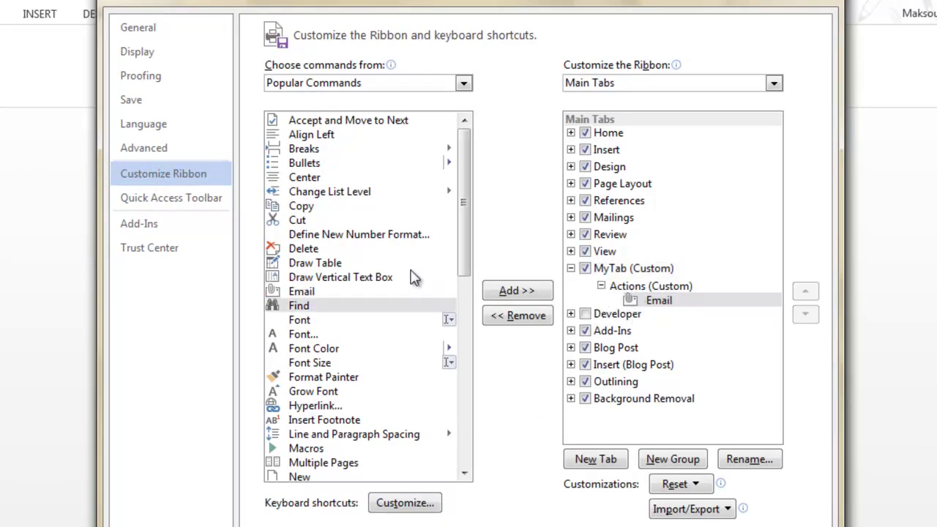
pyautogui.moveTo(301, 307); pyautogui.dragTo(653, 313)
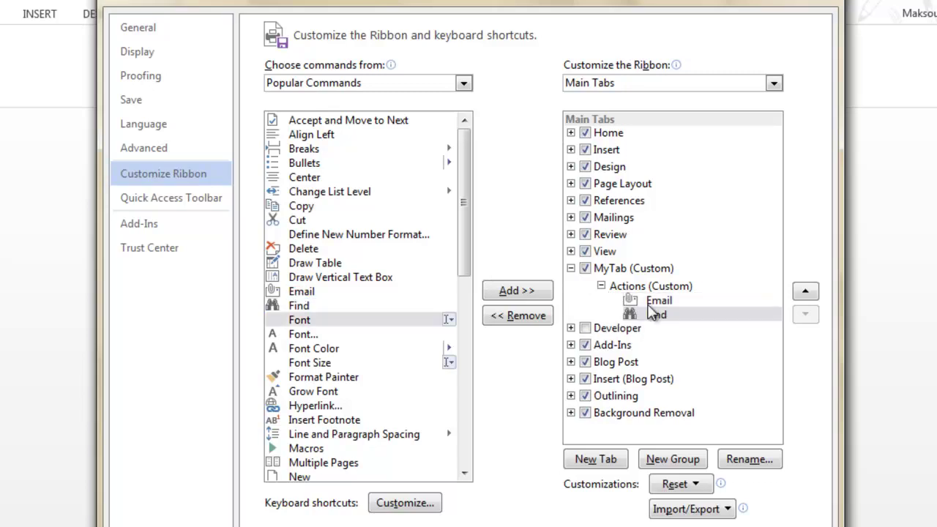
# Switch the command list to All Commands and add Record Macro to Actions
pyautogui.click(464, 83)
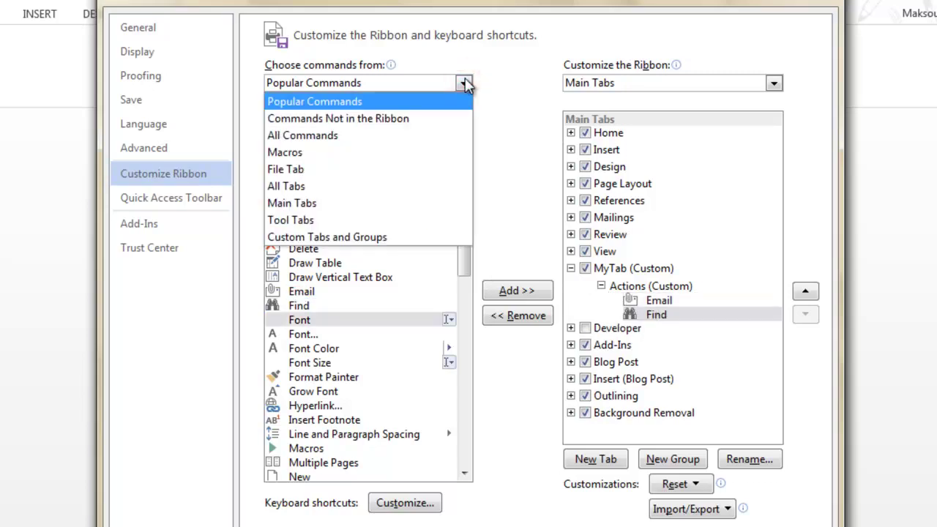
pyautogui.click(396, 131)
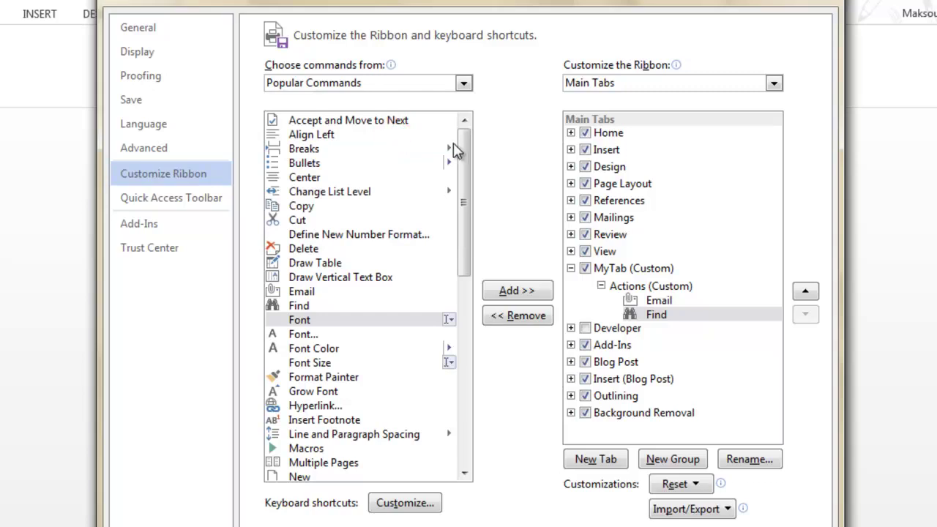
pyautogui.click(465, 149)
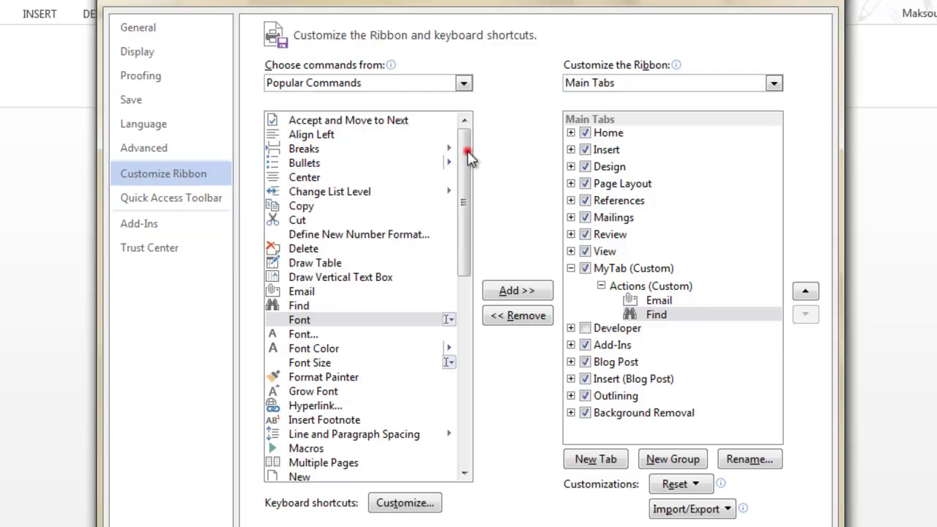
pyautogui.click(468, 262)
pyautogui.moveTo(464, 144); pyautogui.dragTo(461, 370)
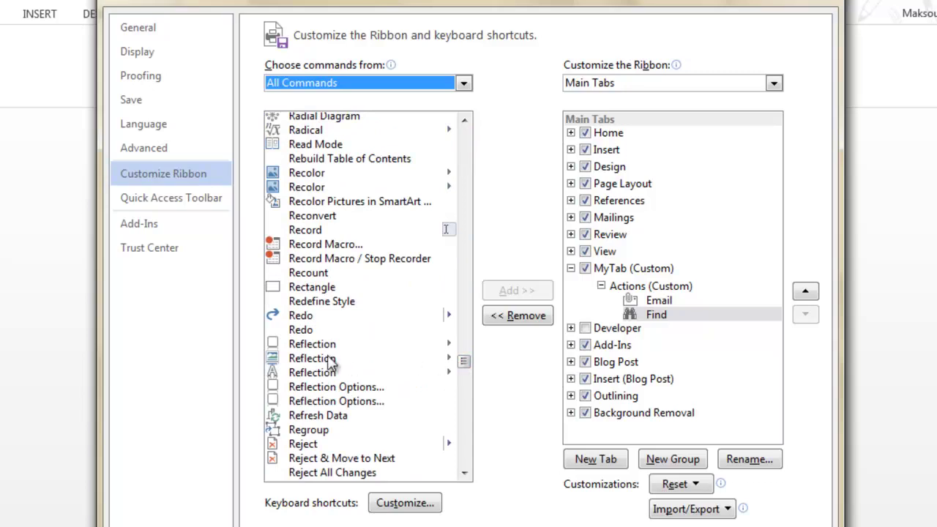
pyautogui.moveTo(303, 254); pyautogui.dragTo(647, 291)
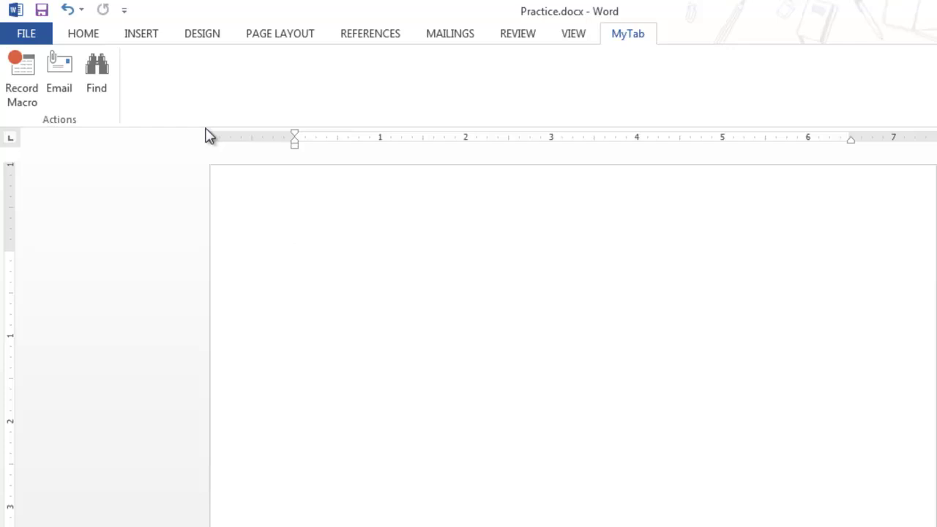
# Collapse the ribbon to just tab names, then expand it back to full size
pyautogui.rightClick(613, 35)
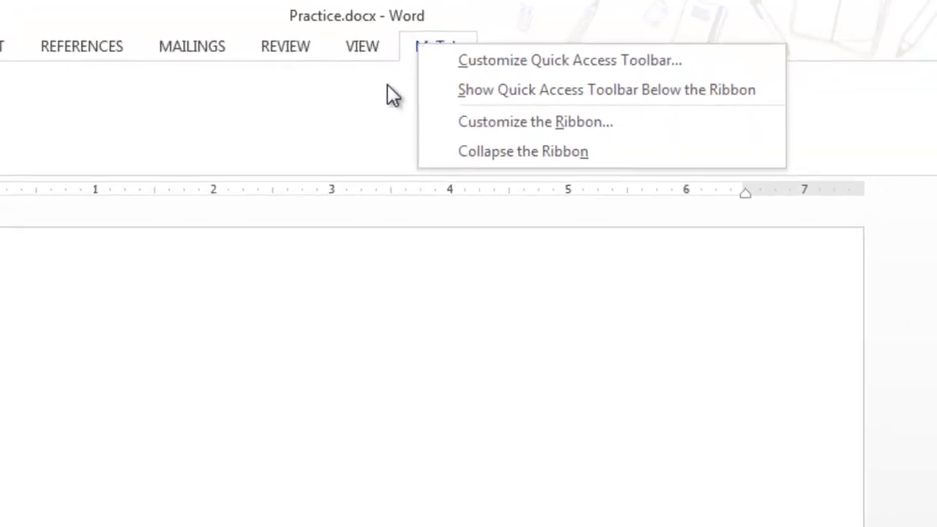
pyautogui.click(387, 84)
pyautogui.rightClick(427, 48)
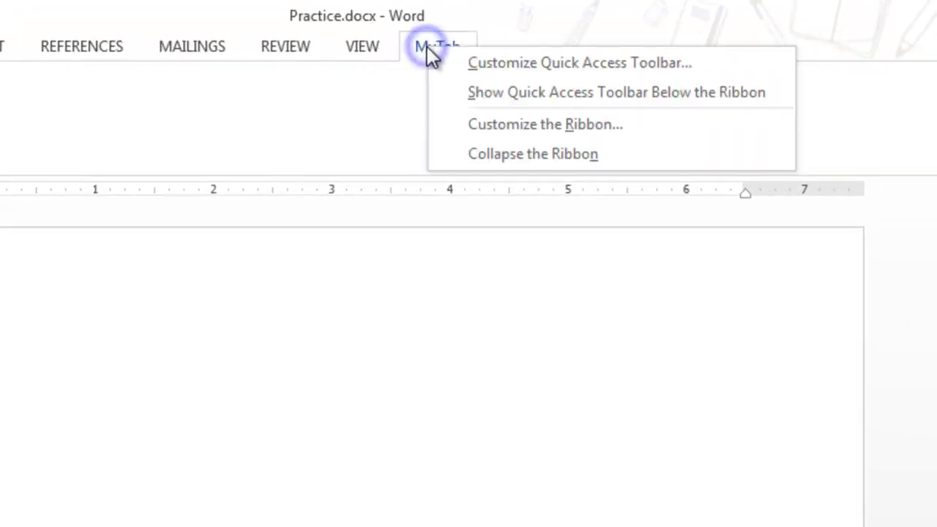
pyautogui.click(524, 156)
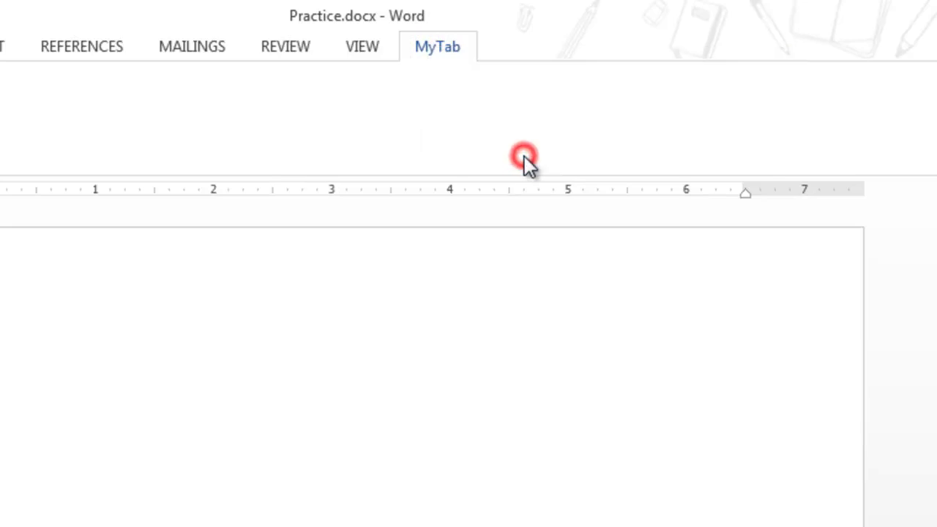
pyautogui.rightClick(445, 46)
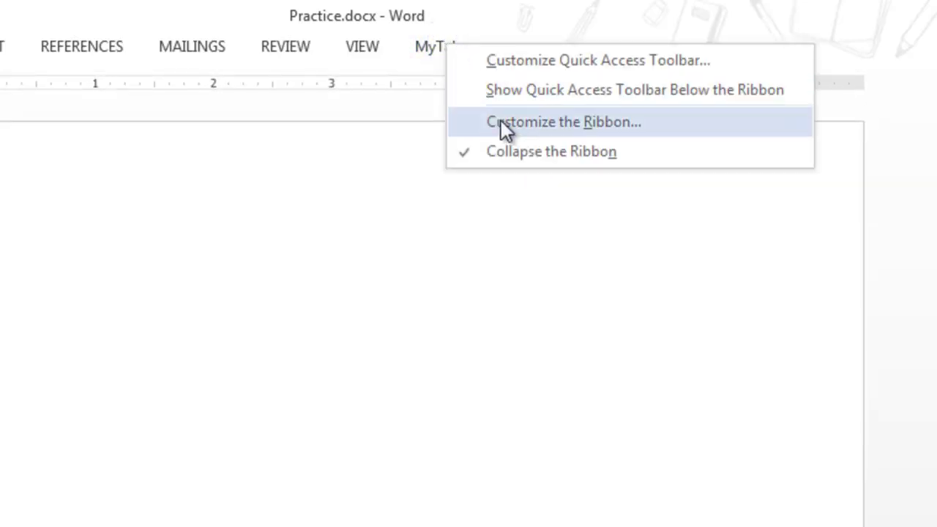
pyautogui.click(520, 155)
# Open Customize the Ribbon from the right-click menu and show the Reset choices
pyautogui.rightClick(448, 55)
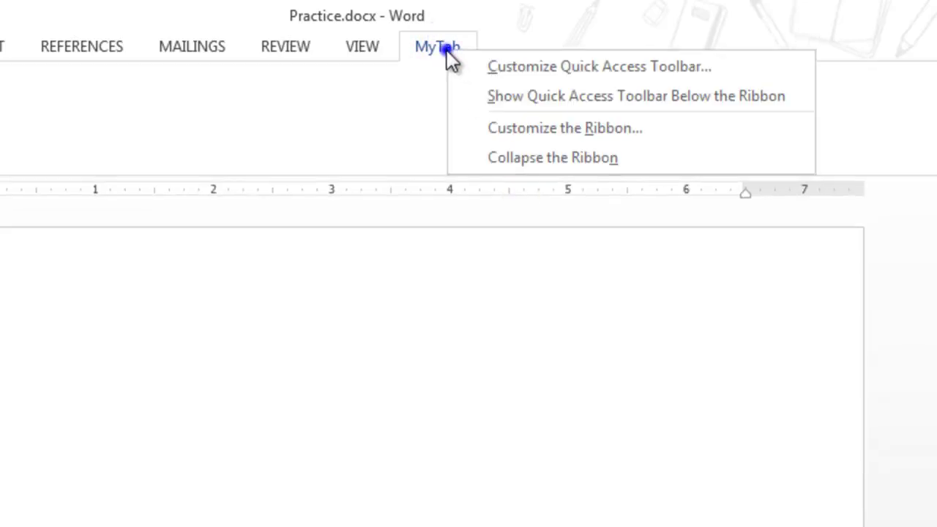
pyautogui.click(525, 130)
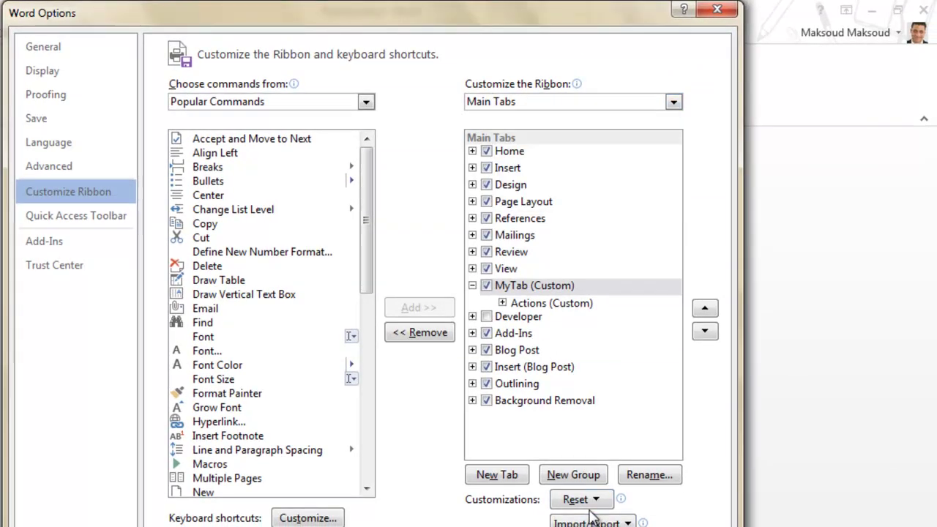
pyautogui.click(589, 499)
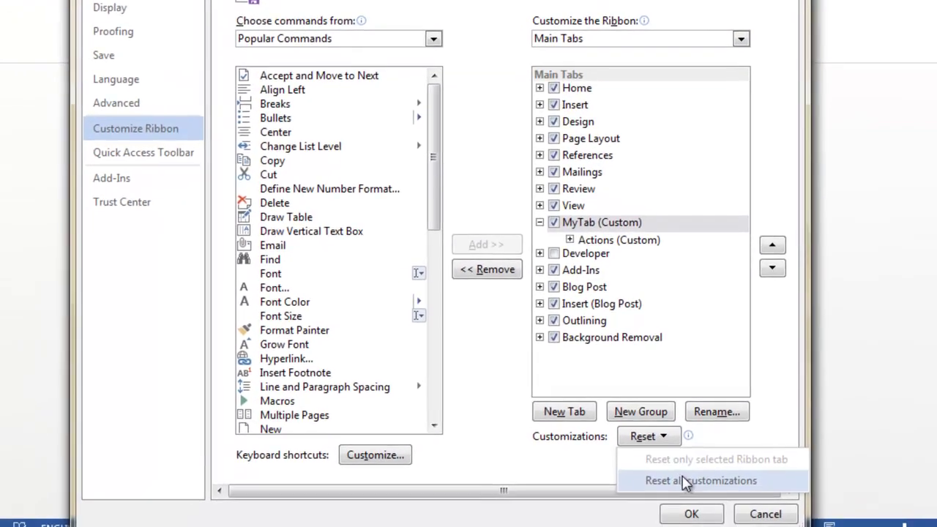
# Reset all customizations, confirm with Yes, and close Word Options with OK
pyautogui.click(647, 520)
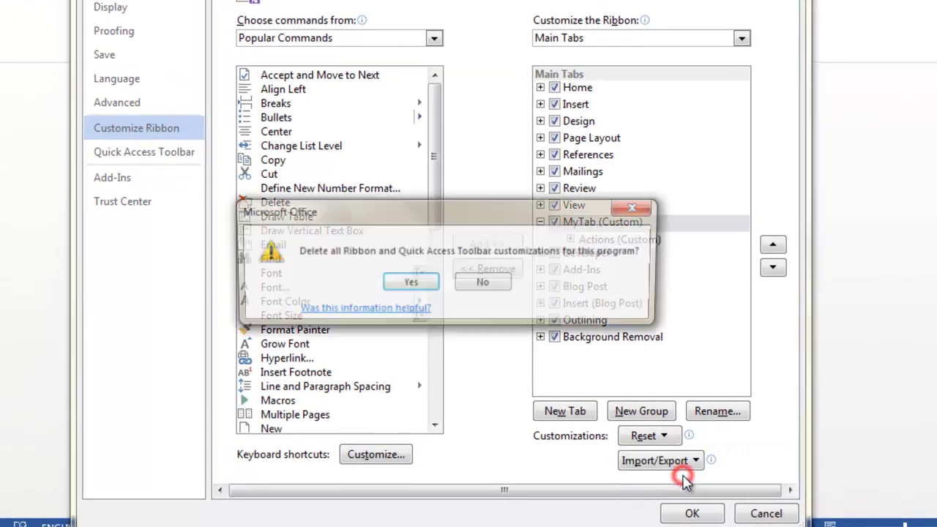
pyautogui.click(409, 283)
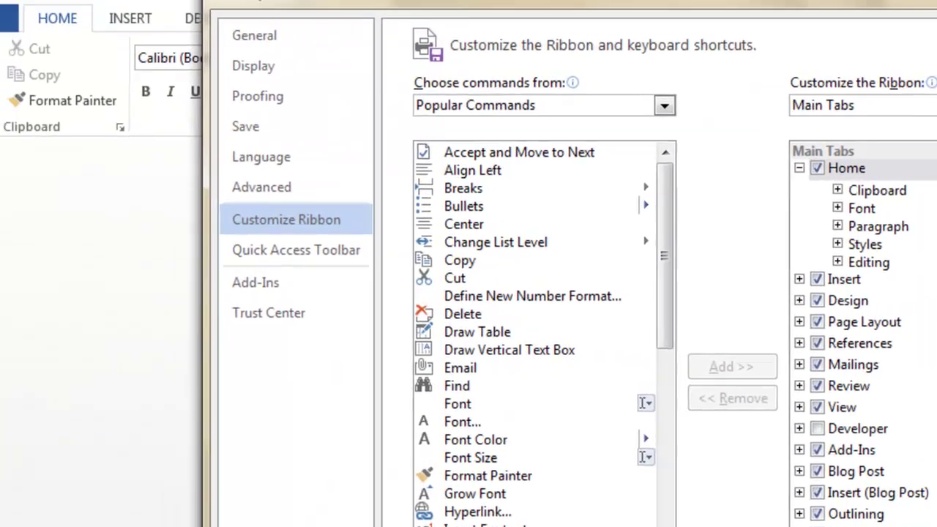
pyautogui.click(692, 513)
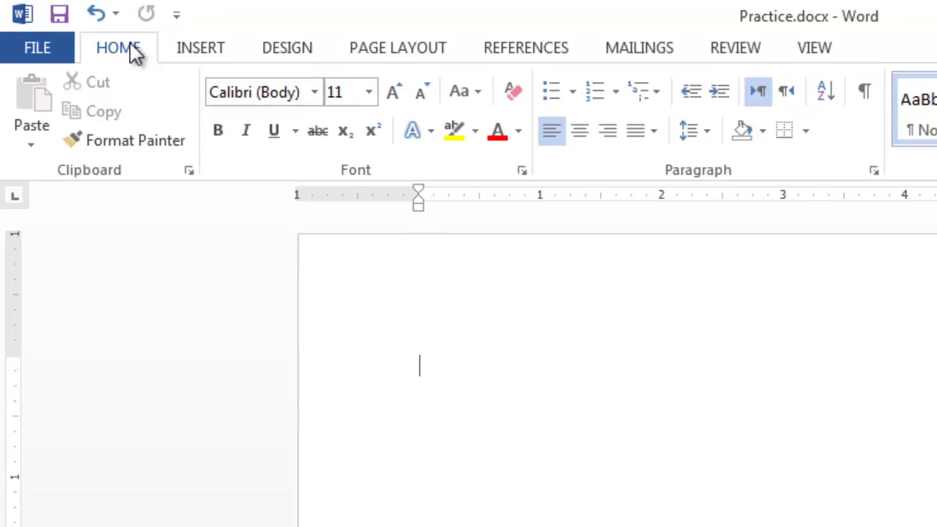
# Open and leave the File backstage, then select and right-click the VIEW tab
pyautogui.click(32, 47)
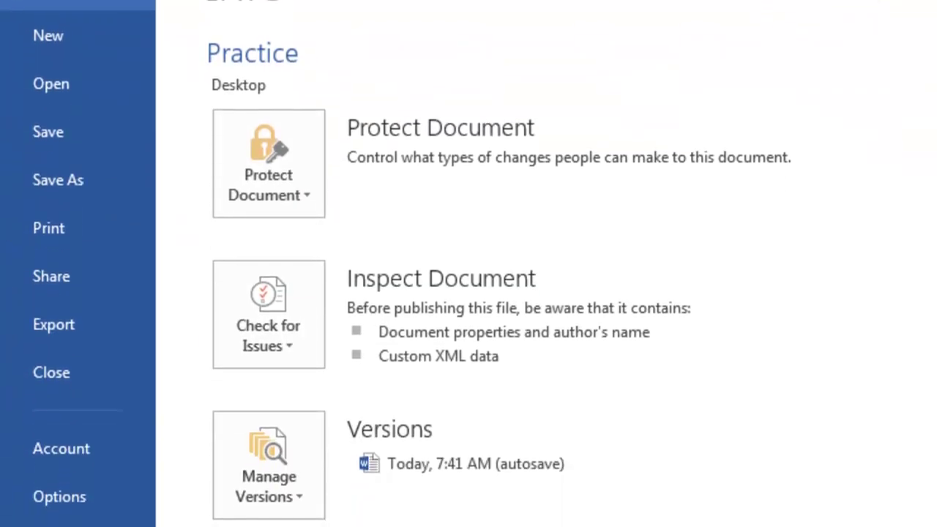
pyautogui.click(48, 31)
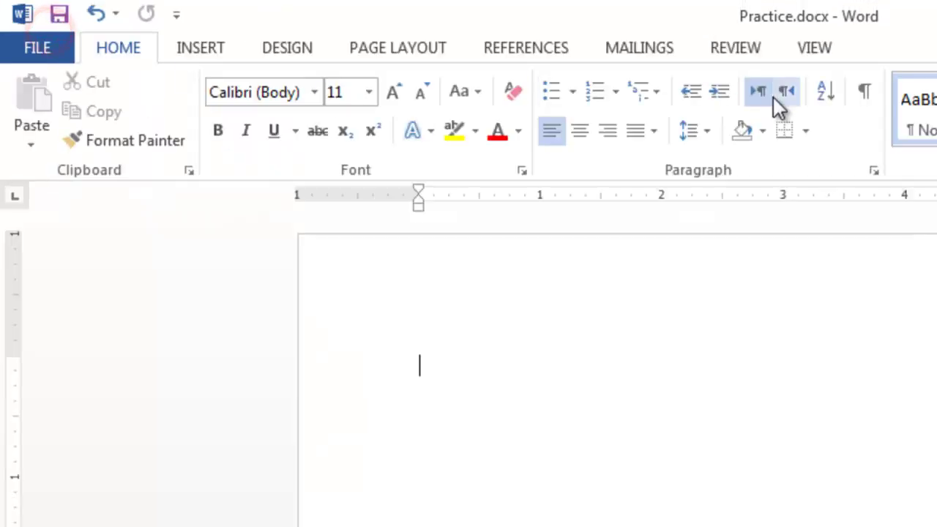
pyautogui.click(817, 47)
pyautogui.rightClick(816, 44)
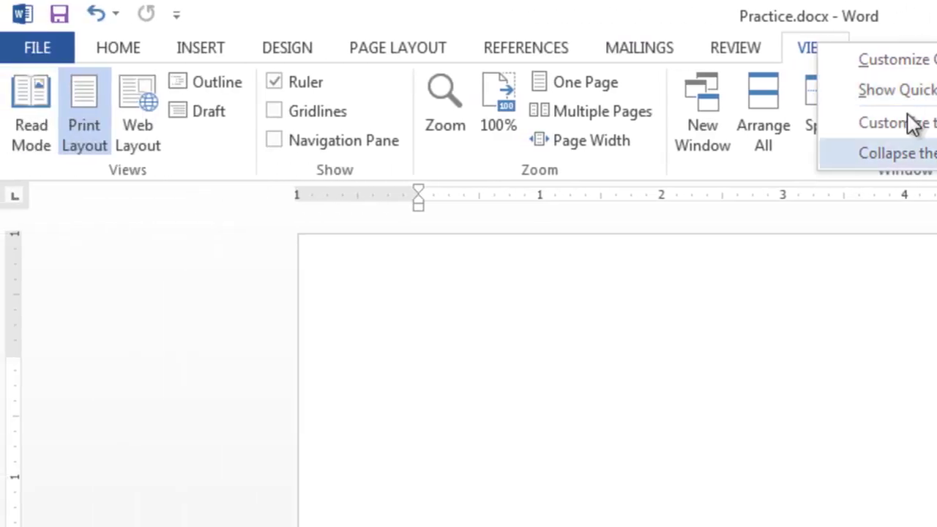
# Add Email and Quick Print to the Quick Access Toolbar from its dropdown
pyautogui.click(717, 464)
pyautogui.click(197, 8)
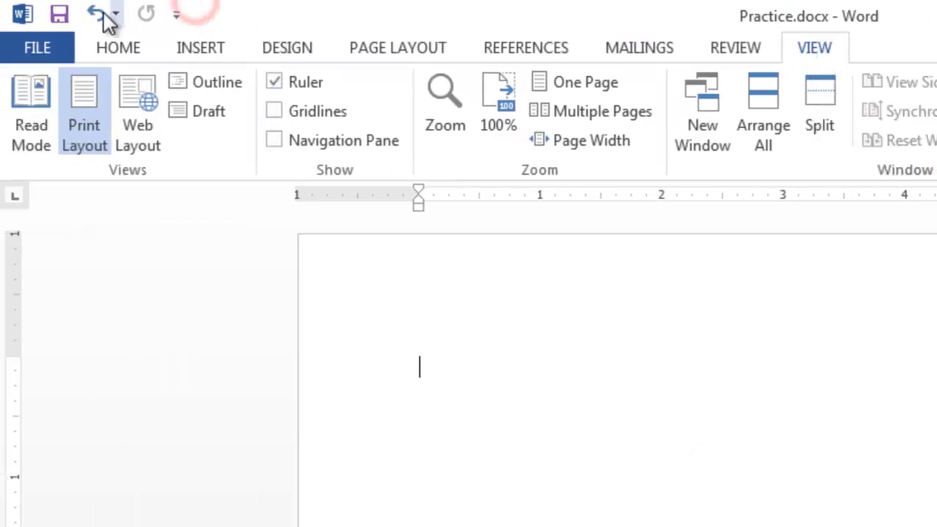
pyautogui.click(180, 15)
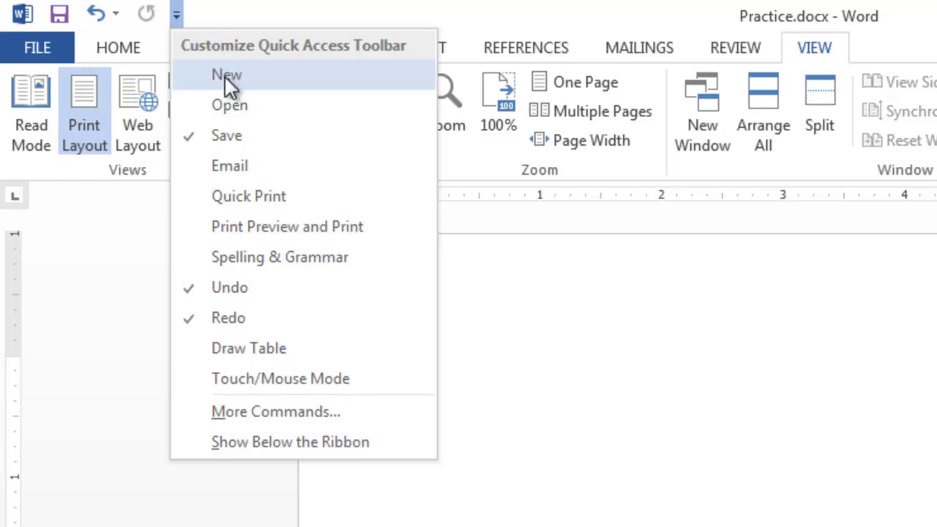
pyautogui.click(248, 168)
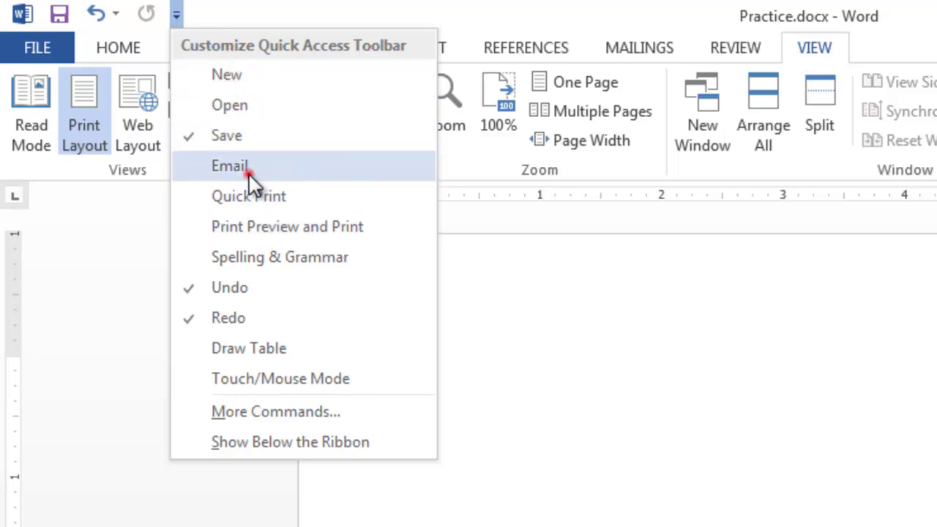
pyautogui.click(212, 15)
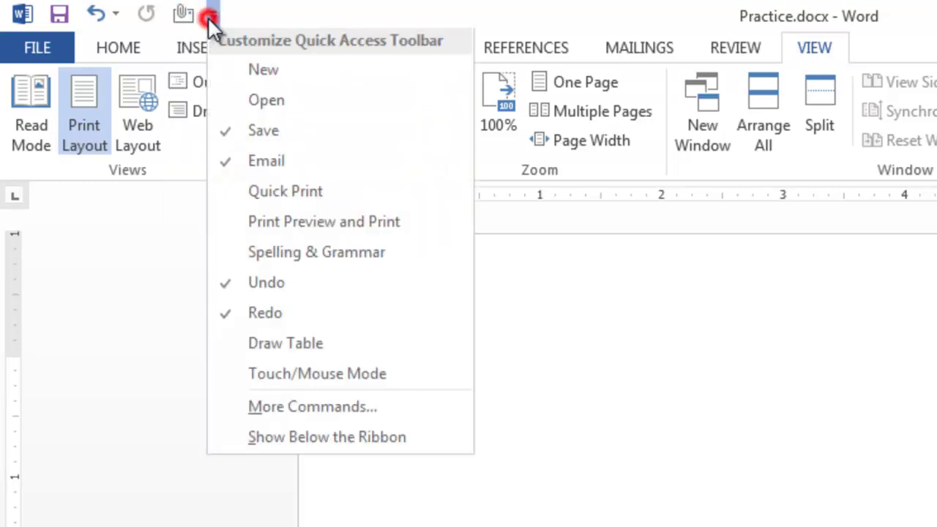
pyautogui.click(262, 217)
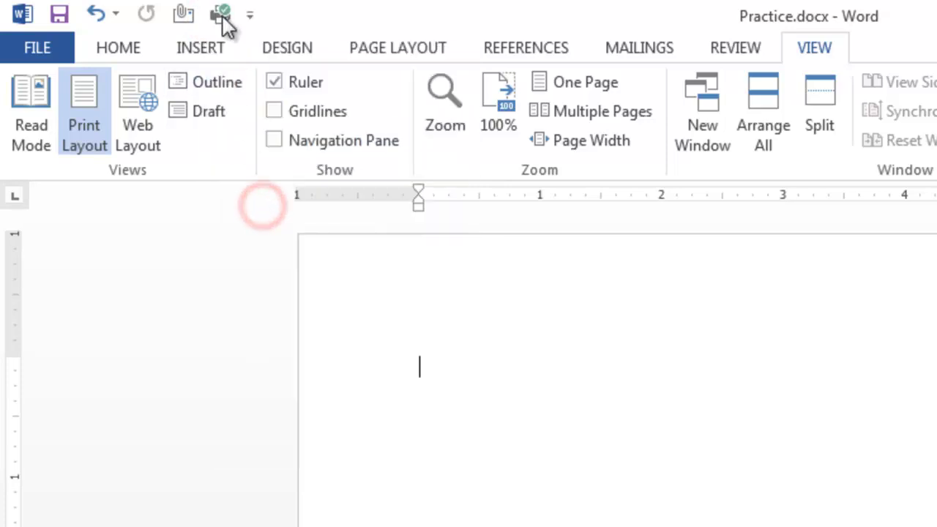
# Move the Quick Access Toolbar below the ribbon, then back above it
pyautogui.click(249, 15)
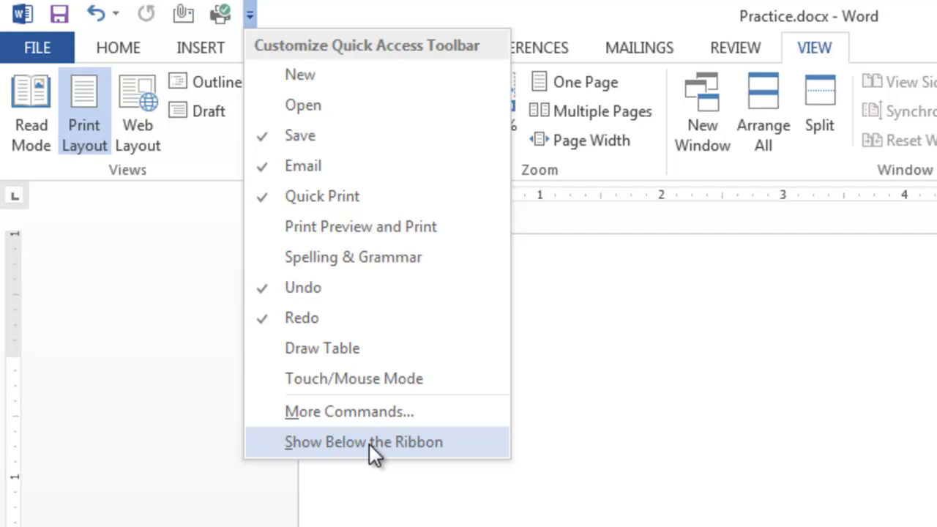
pyautogui.click(369, 444)
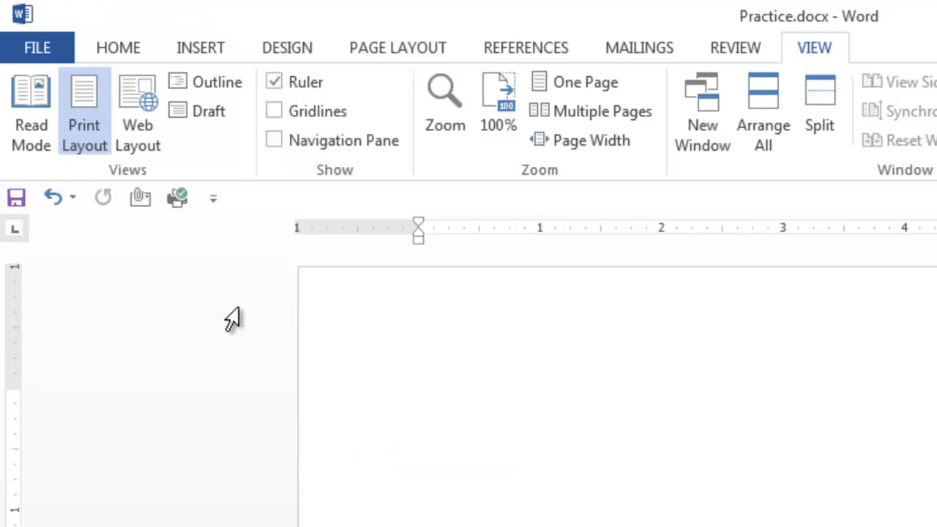
pyautogui.click(213, 198)
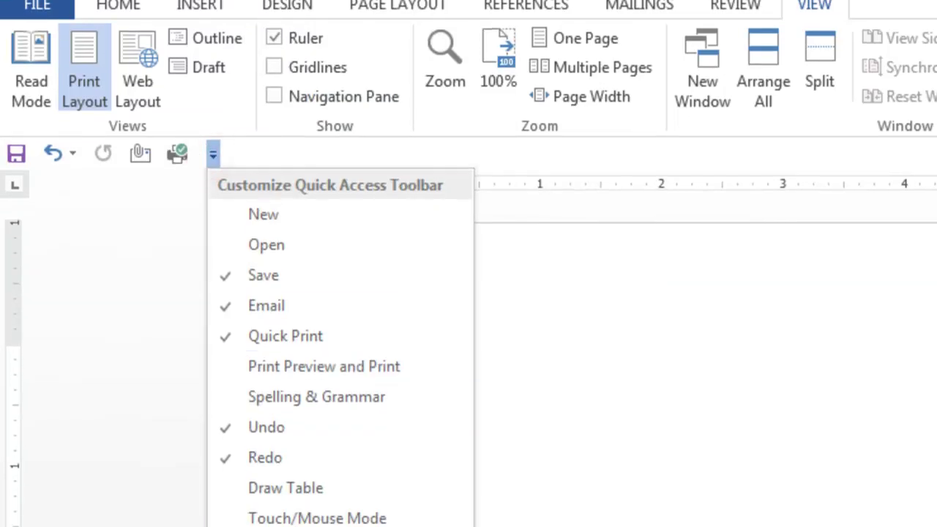
pyautogui.click(282, 474)
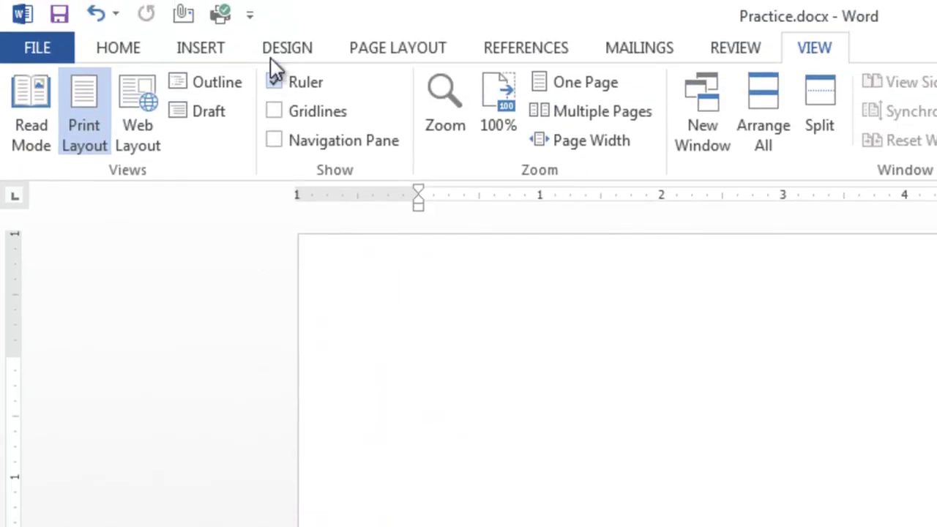
pyautogui.click(250, 17)
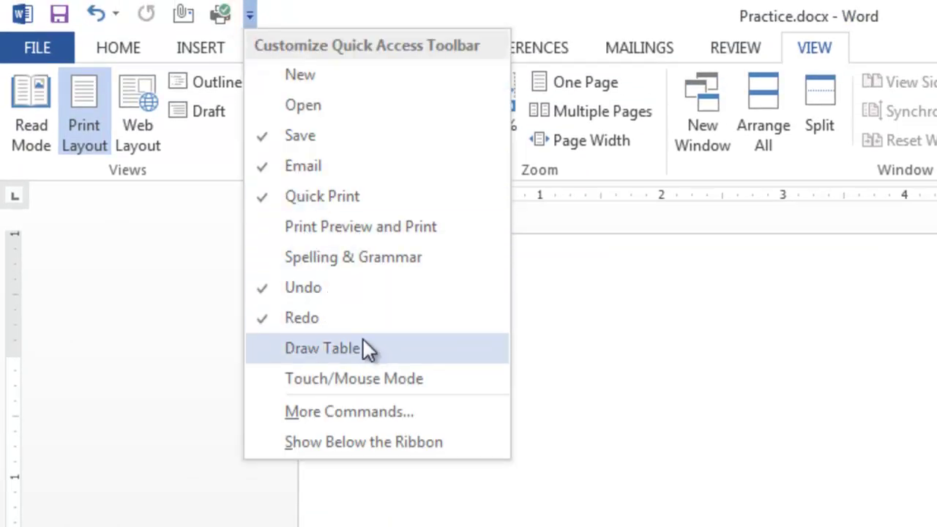
# In More Commands, remove Quick Print and Email from the Quick Access Toolbar
pyautogui.click(410, 412)
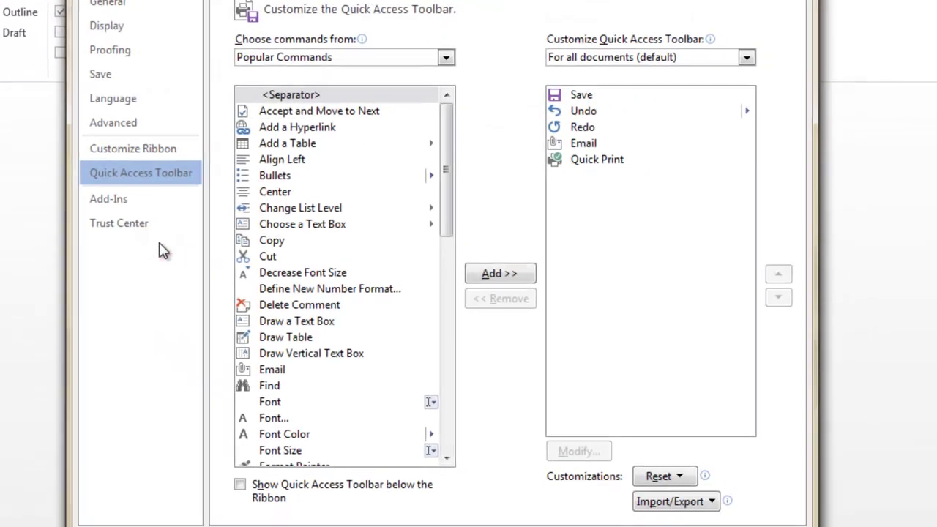
pyautogui.click(590, 155)
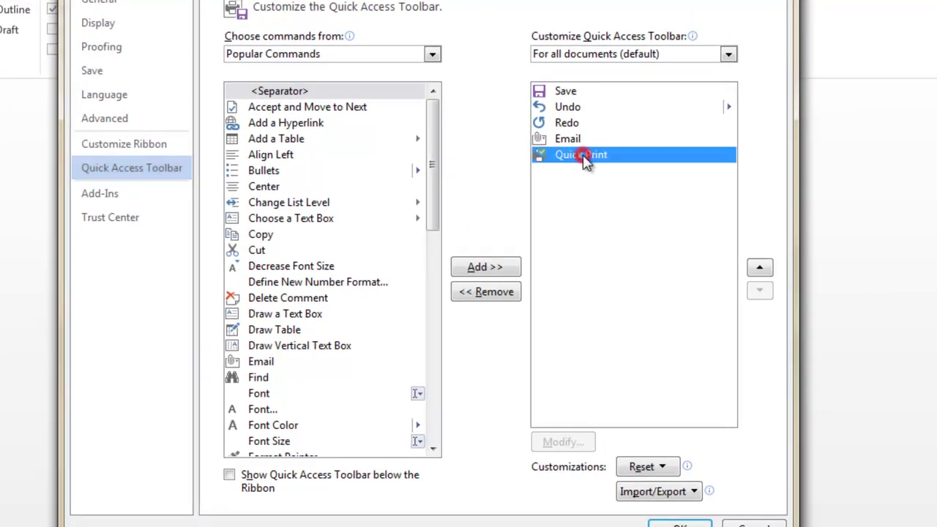
pyautogui.click(501, 294)
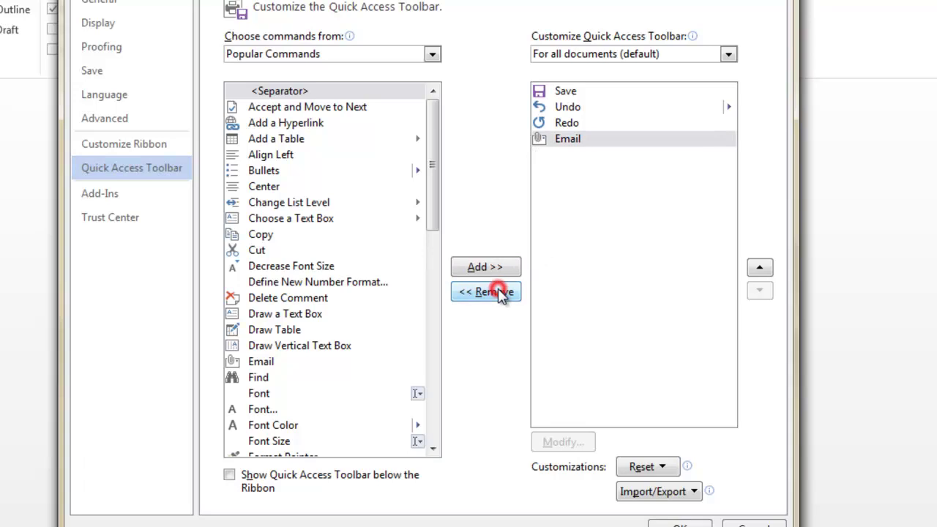
pyautogui.click(558, 141)
pyautogui.click(490, 292)
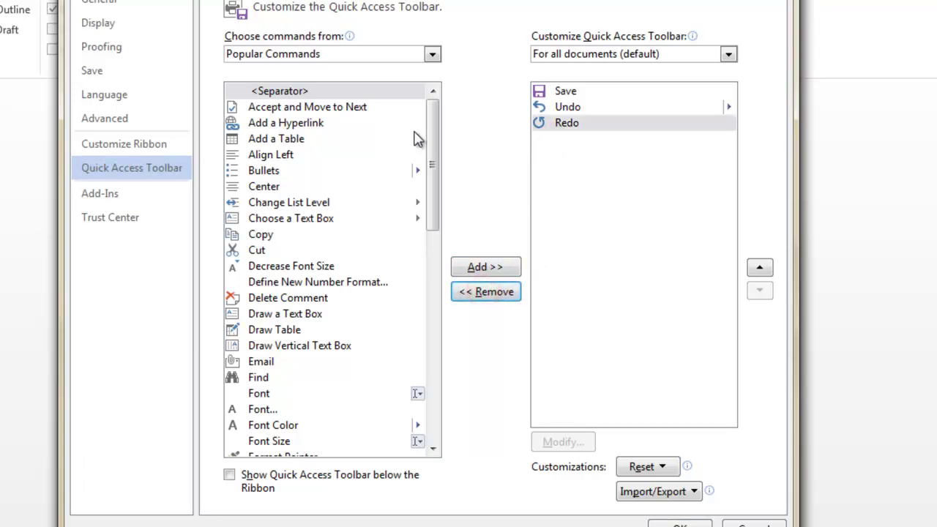
# Add Edit Shape from All Commands to the toolbar and apply with OK
pyautogui.click(432, 56)
pyautogui.click(356, 120)
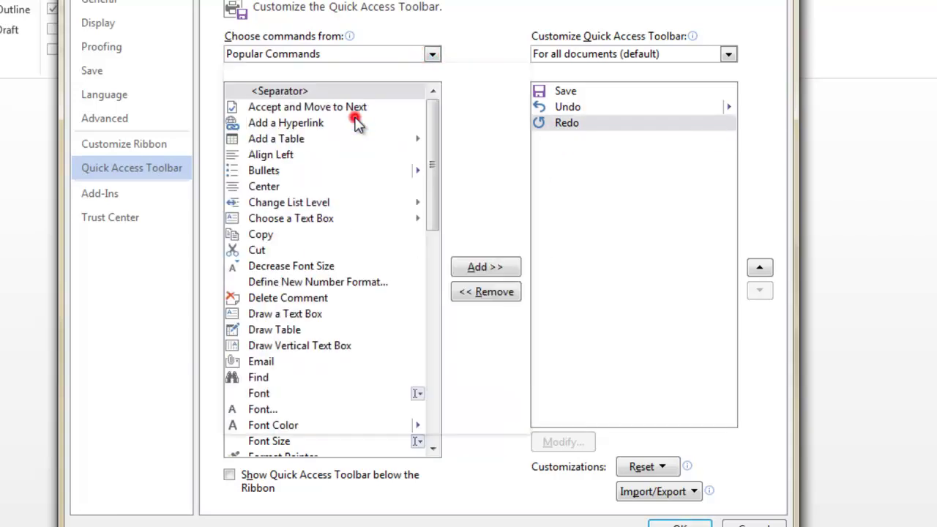
pyautogui.click(432, 57)
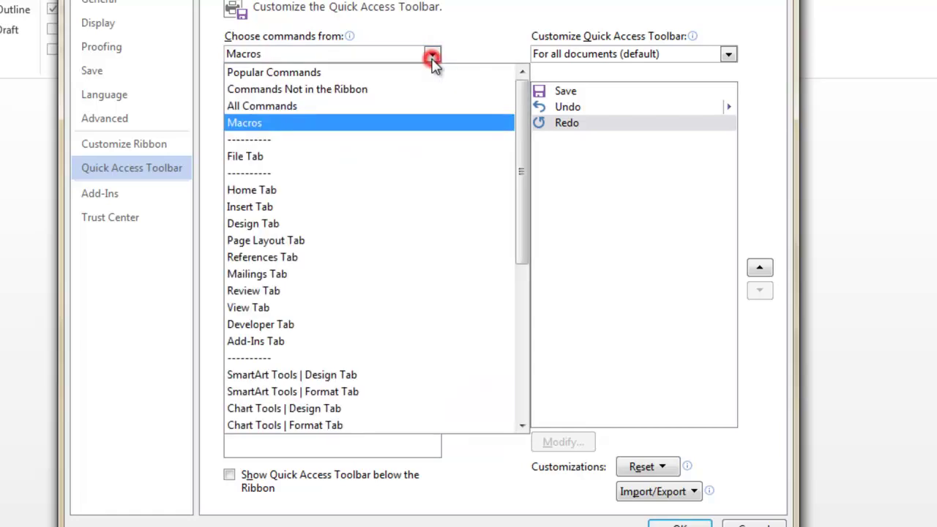
pyautogui.click(348, 110)
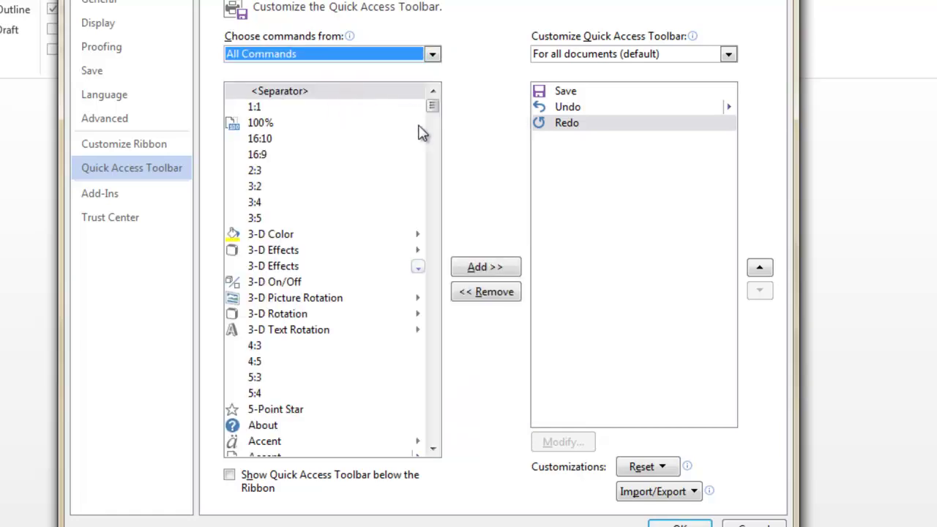
pyautogui.moveTo(433, 106); pyautogui.dragTo(435, 204)
pyautogui.click(286, 164)
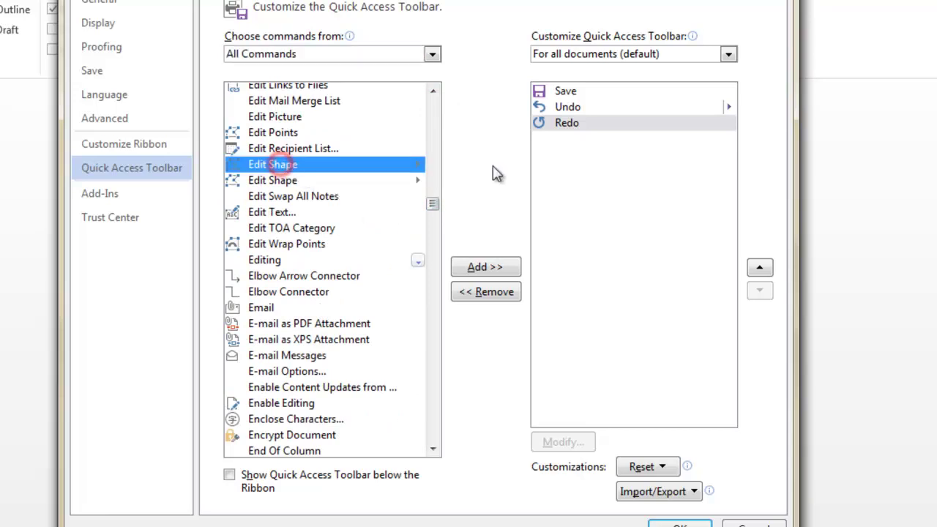
pyautogui.click(483, 268)
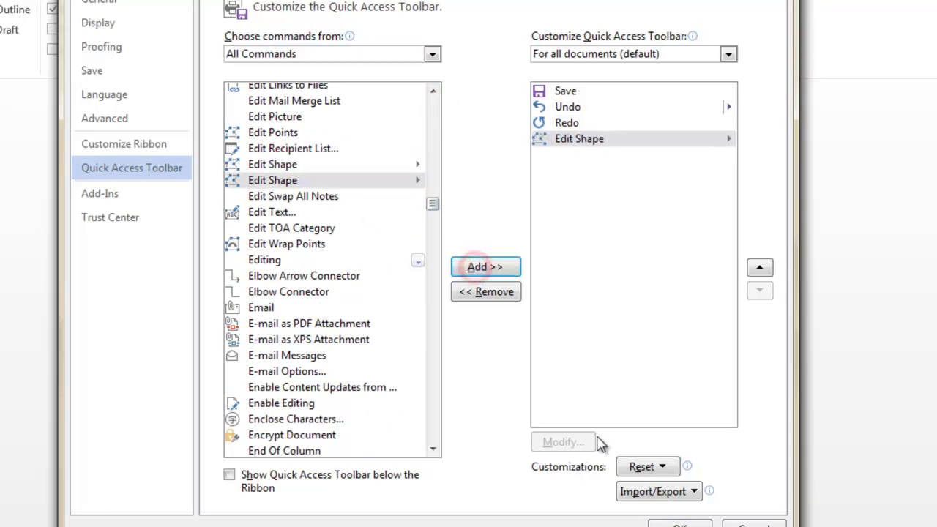
pyautogui.click(679, 524)
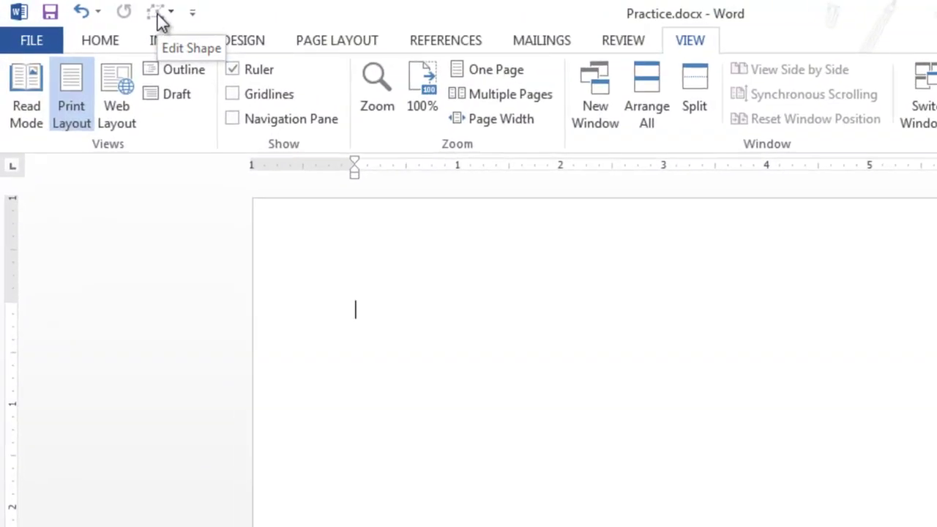
# Remove Edit Shape from the Quick Access Toolbar, then add Select Recipients from Mailings and remove it again
pyautogui.rightClick(157, 13)
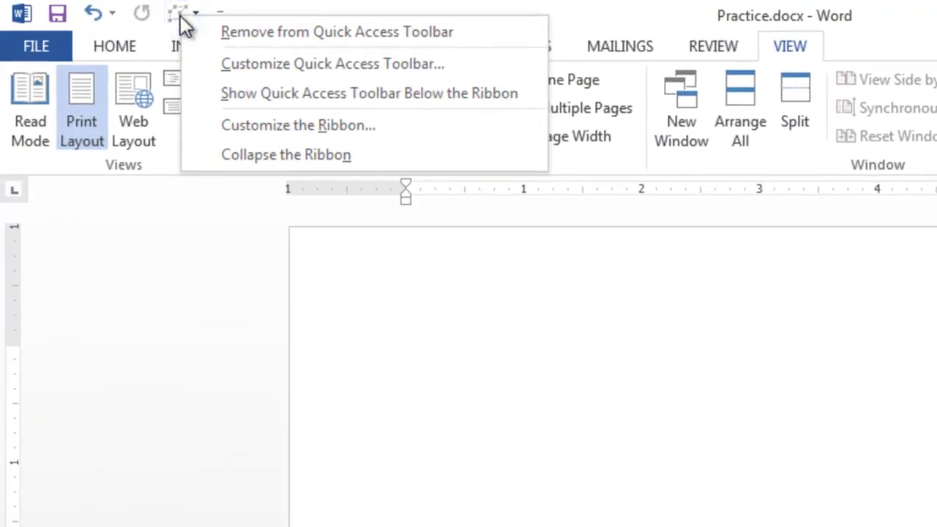
pyautogui.click(238, 32)
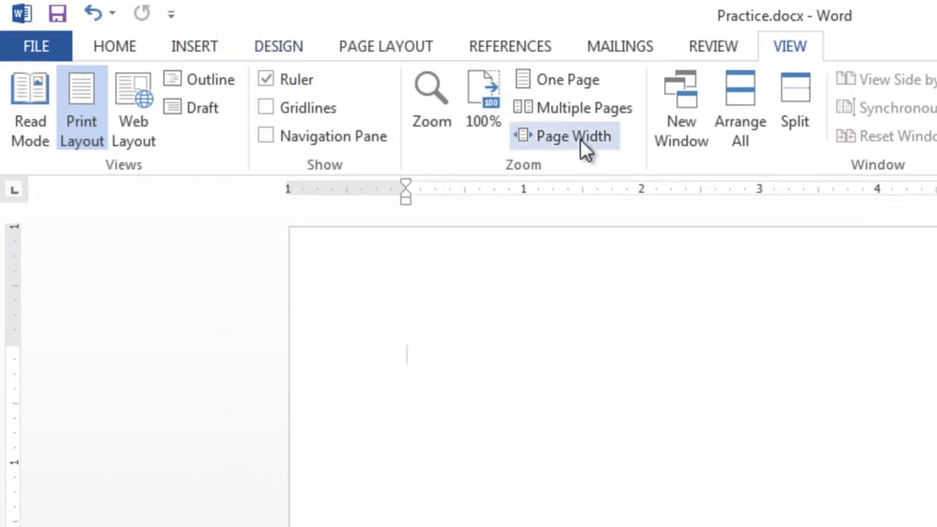
pyautogui.click(485, 44)
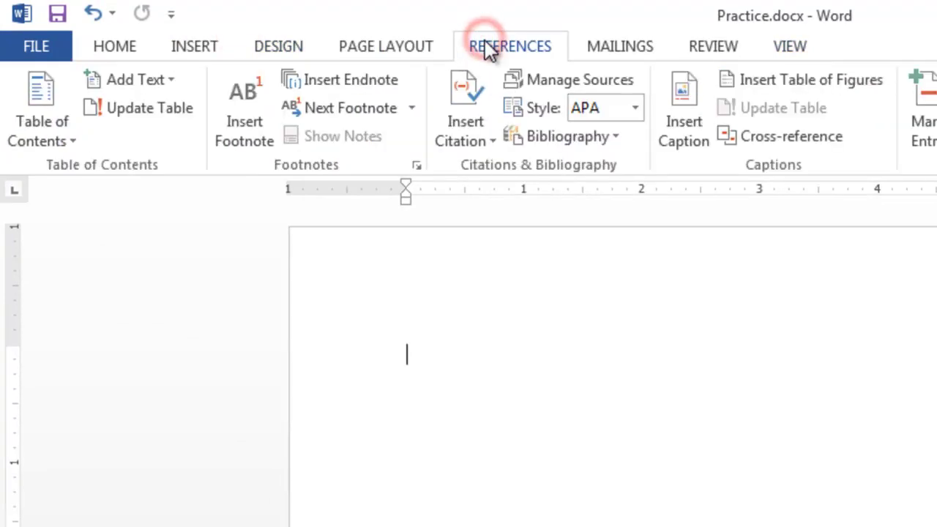
pyautogui.click(599, 51)
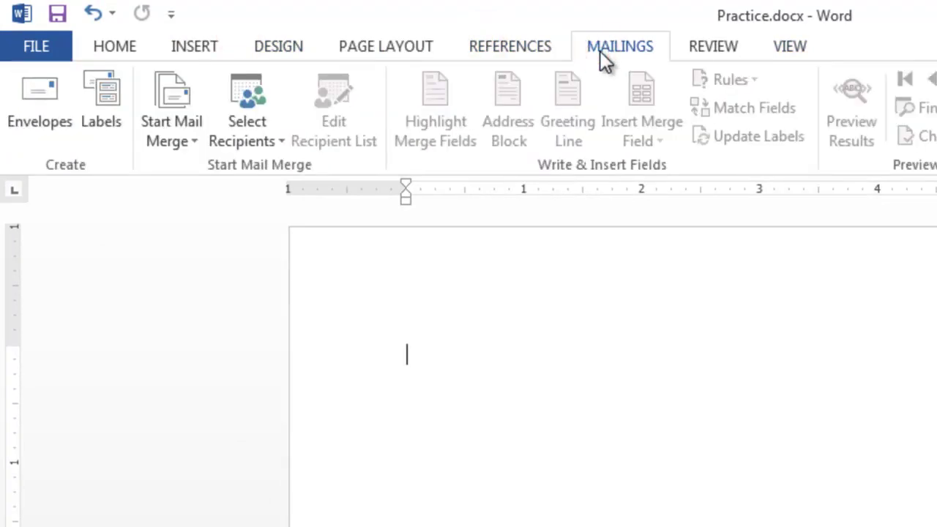
pyautogui.rightClick(249, 94)
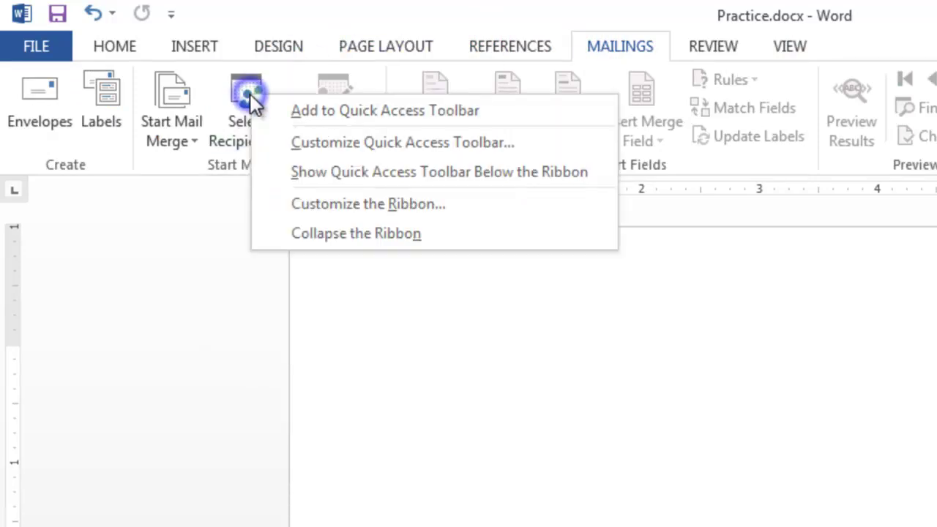
pyautogui.click(303, 112)
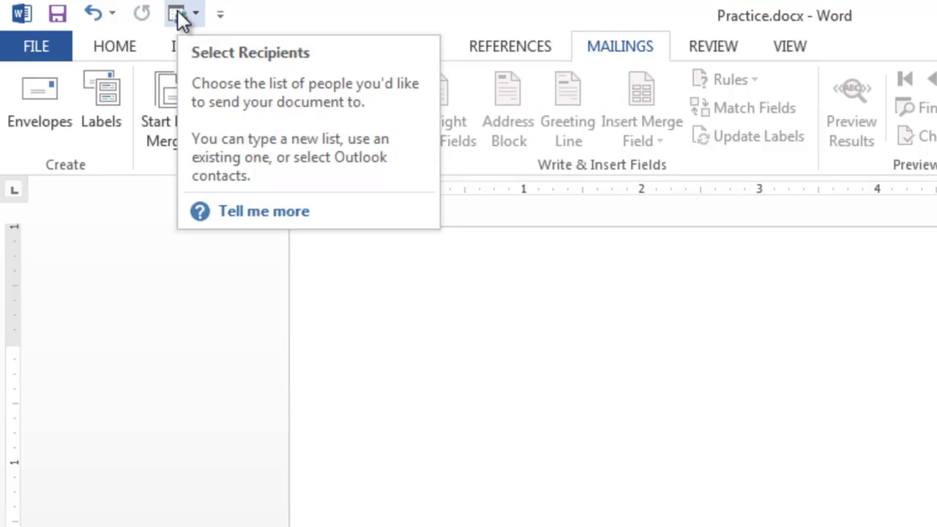
pyautogui.rightClick(181, 20)
pyautogui.click(236, 32)
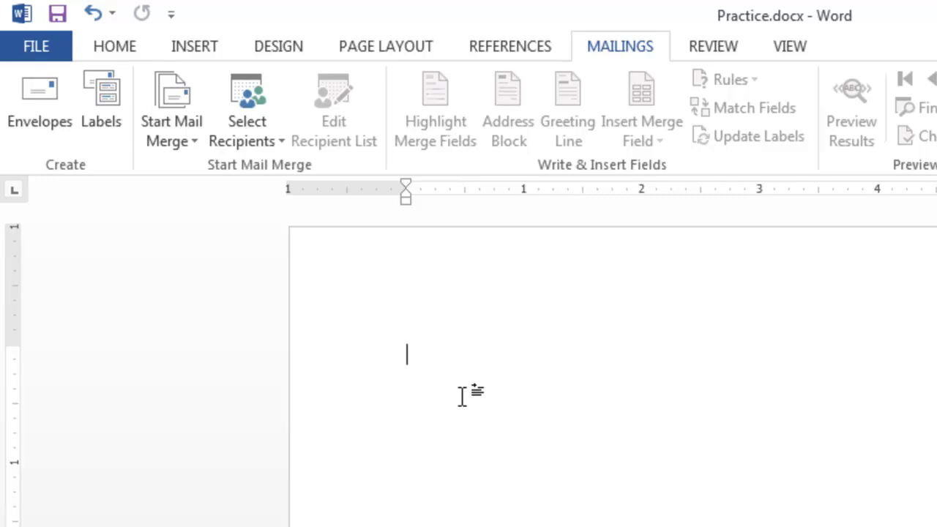
# In Word Options, view the Customize Ribbon, Quick Access Toolbar, Add-Ins and Trust Center pages
pyautogui.click(34, 48)
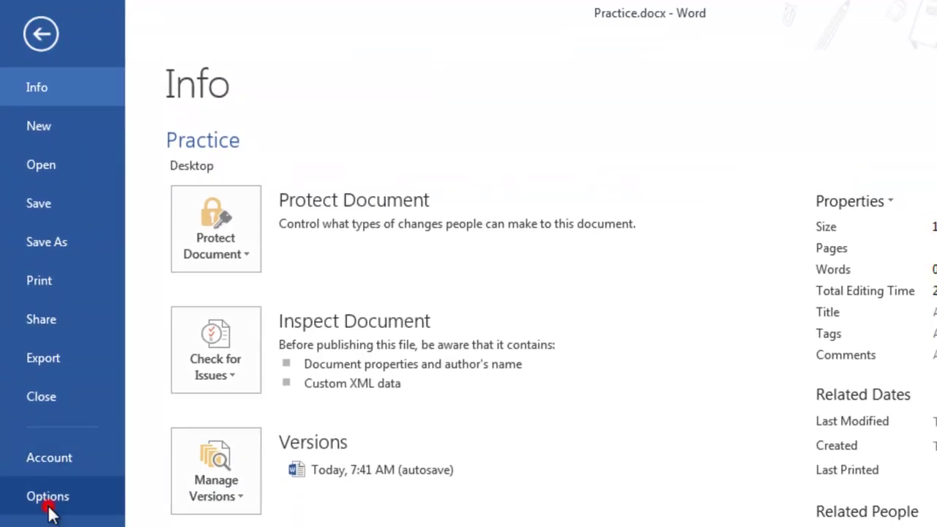
pyautogui.click(46, 508)
pyautogui.click(161, 220)
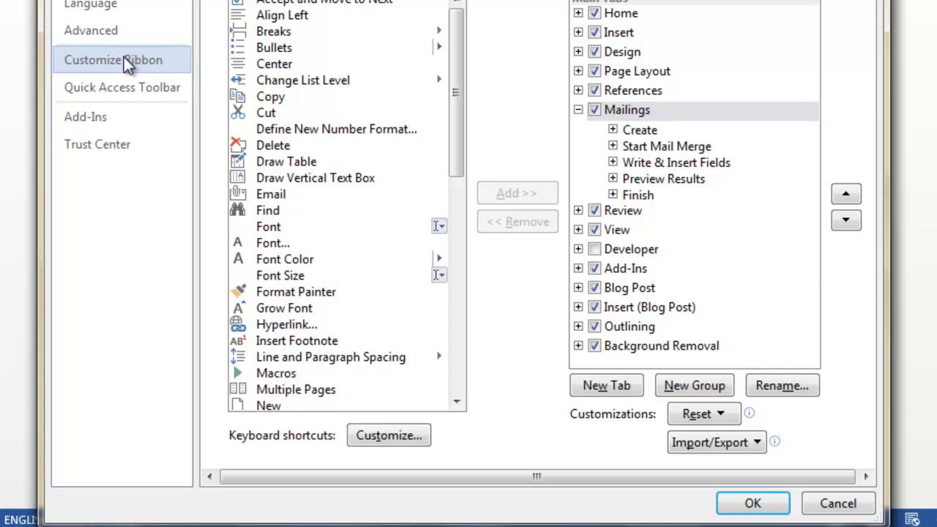
pyautogui.click(131, 88)
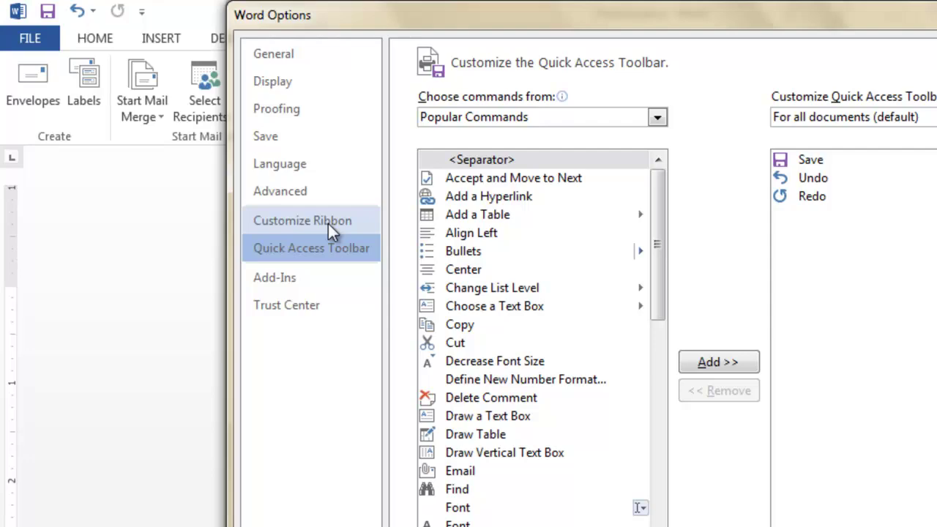
pyautogui.click(292, 277)
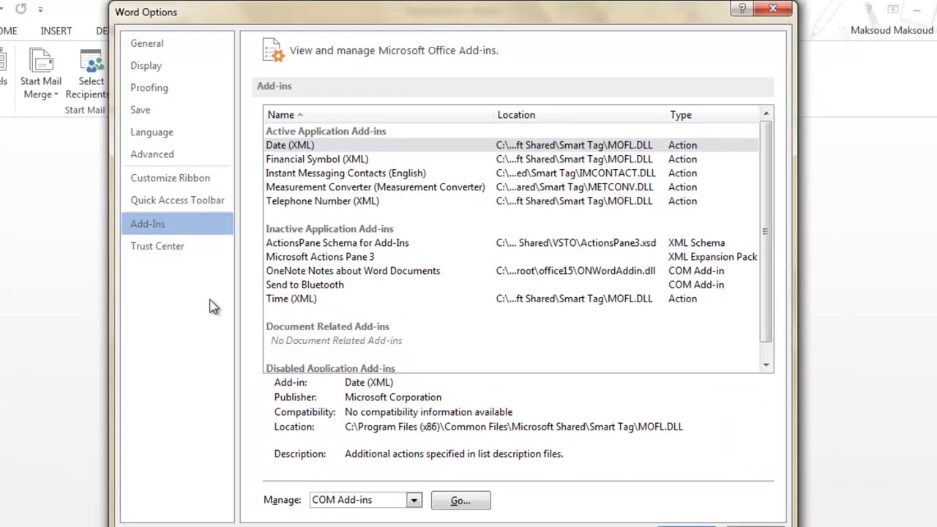
pyautogui.click(173, 250)
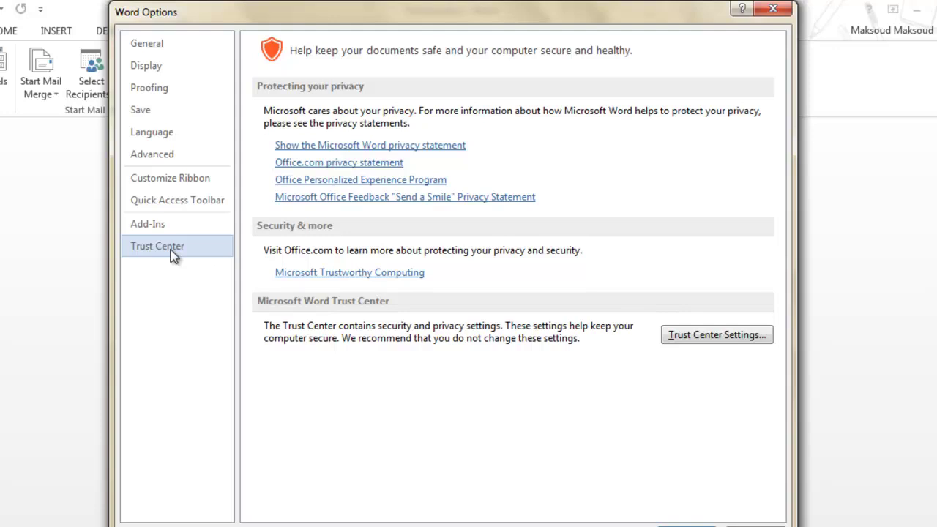
# In the Trust Center, switch macros to enable all, then to disable all without notification
pyautogui.click(692, 339)
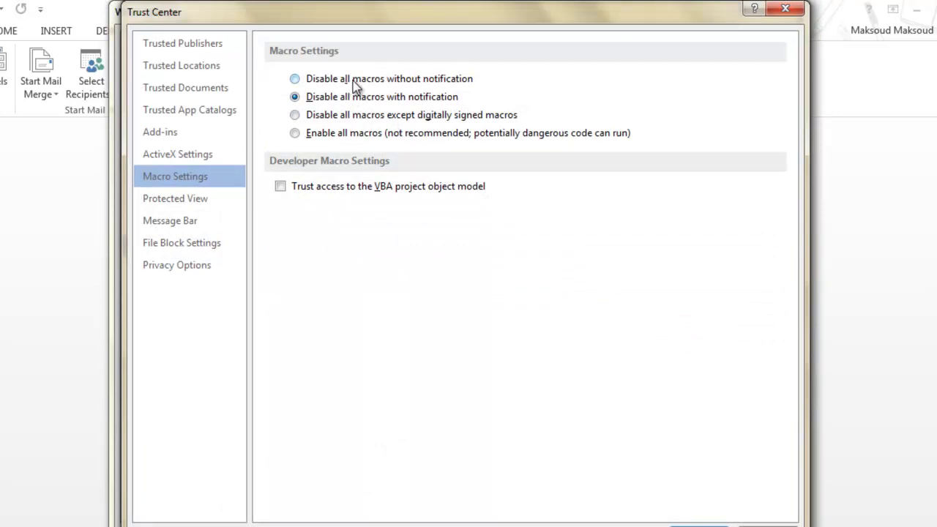
pyautogui.click(355, 134)
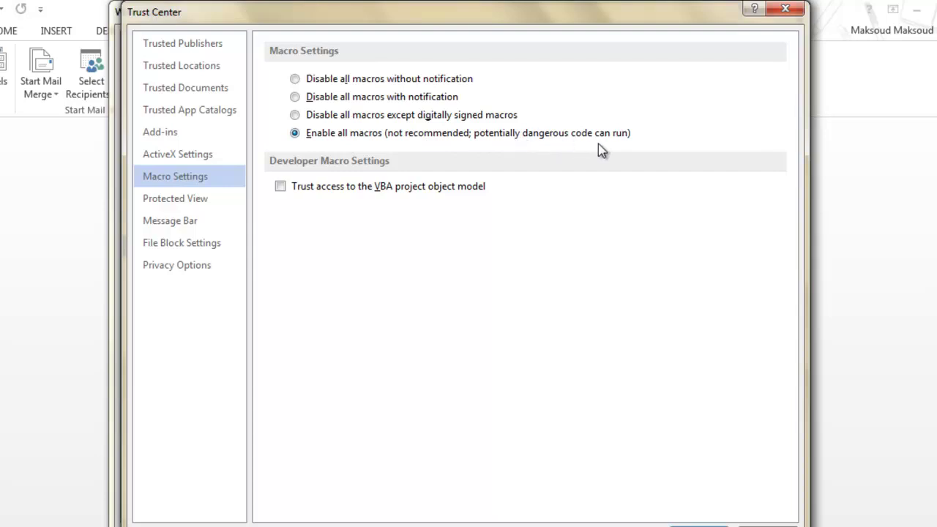
pyautogui.click(341, 79)
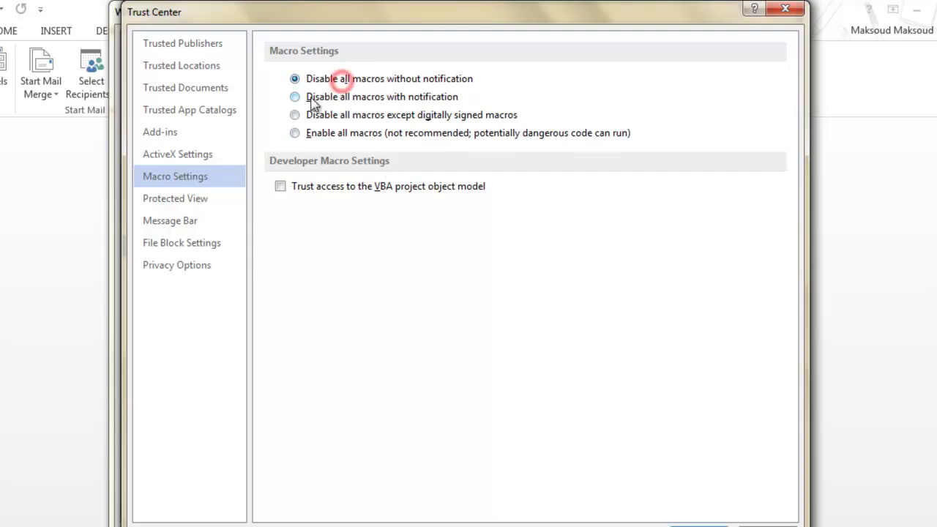
# Browse the Trusted Publishers, Locations, Documents, App Catalogs, Add-ins and ActiveX settings pages
pyautogui.click(187, 43)
pyautogui.click(189, 66)
pyautogui.click(187, 88)
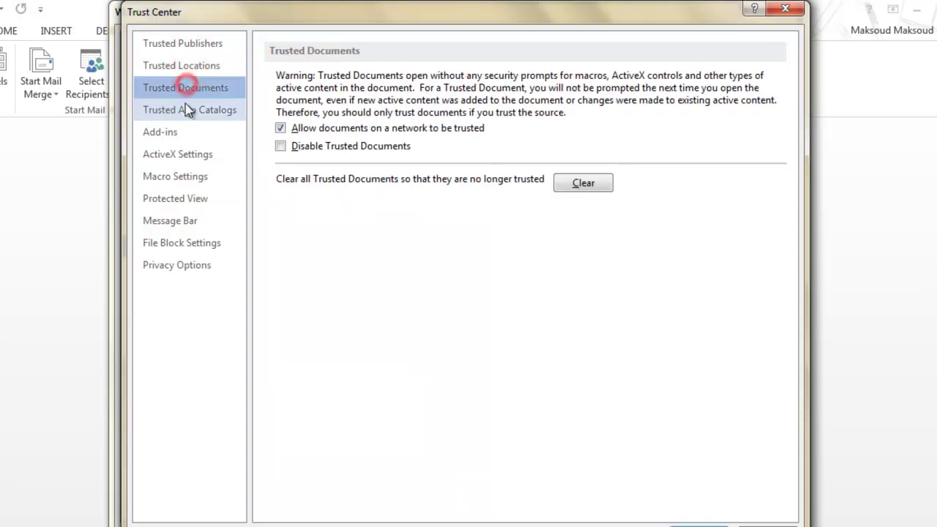
pyautogui.click(183, 110)
pyautogui.click(171, 132)
pyautogui.click(175, 154)
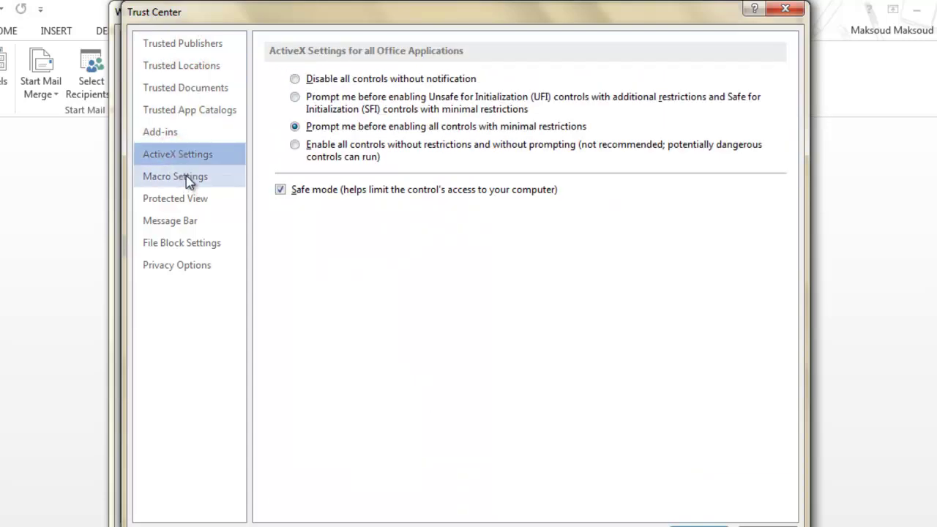
# Review the Protected View, Message Bar, File Block and Privacy pages, then cancel the security changes
pyautogui.click(188, 177)
pyautogui.click(183, 156)
pyautogui.click(184, 200)
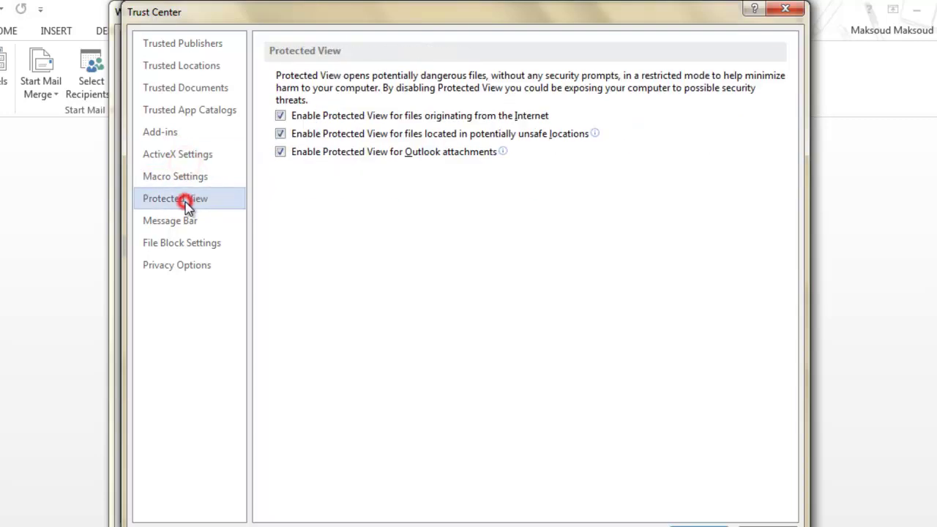
pyautogui.click(184, 223)
pyautogui.click(193, 244)
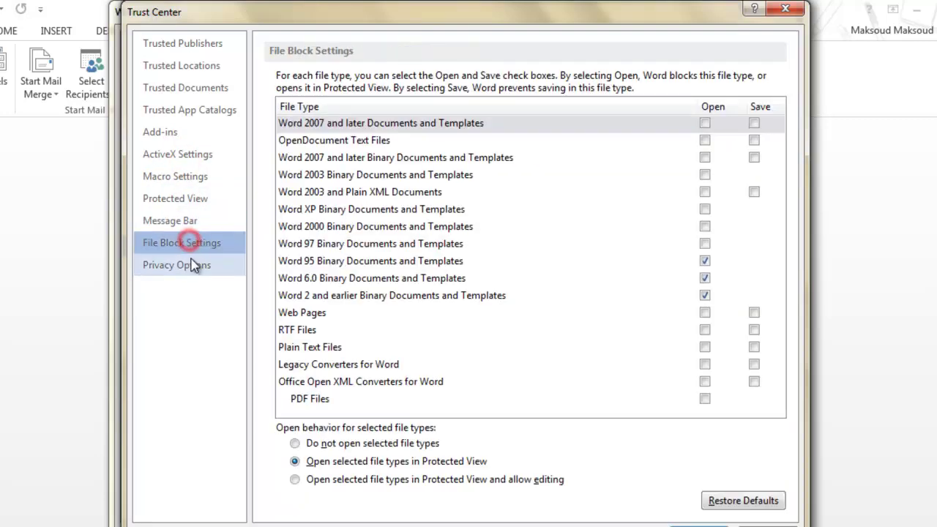
pyautogui.click(191, 265)
pyautogui.click(191, 245)
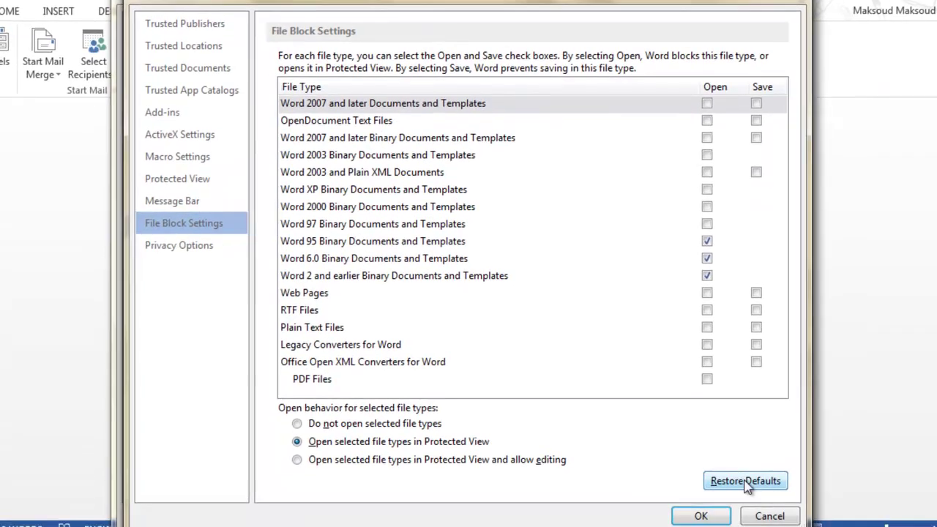
pyautogui.click(769, 515)
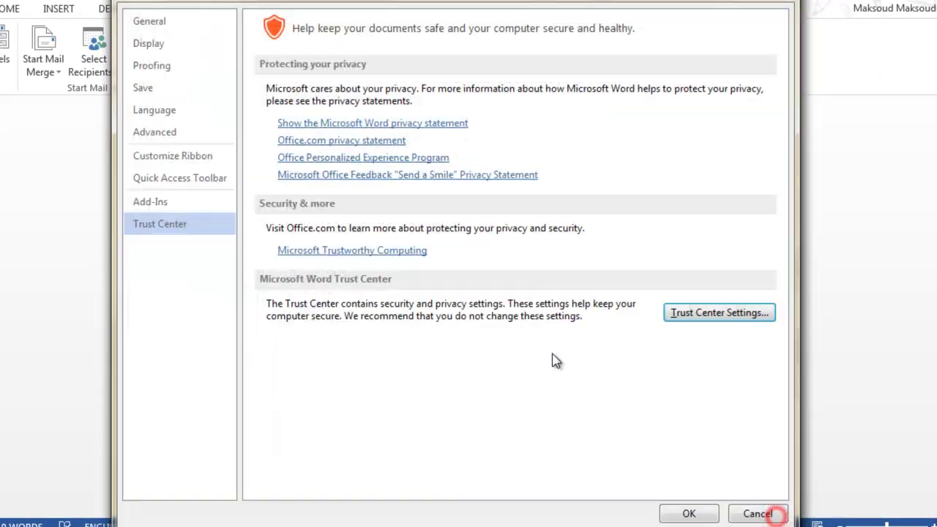
# Close Word Options and look over the HOME and INSERT tabs and the Quick Access list
pyautogui.click(689, 516)
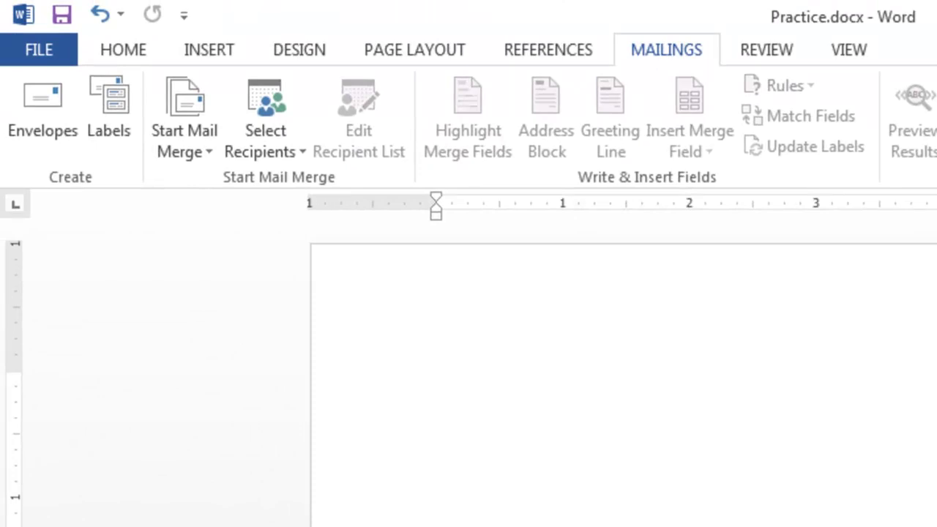
pyautogui.click(103, 44)
pyautogui.click(185, 47)
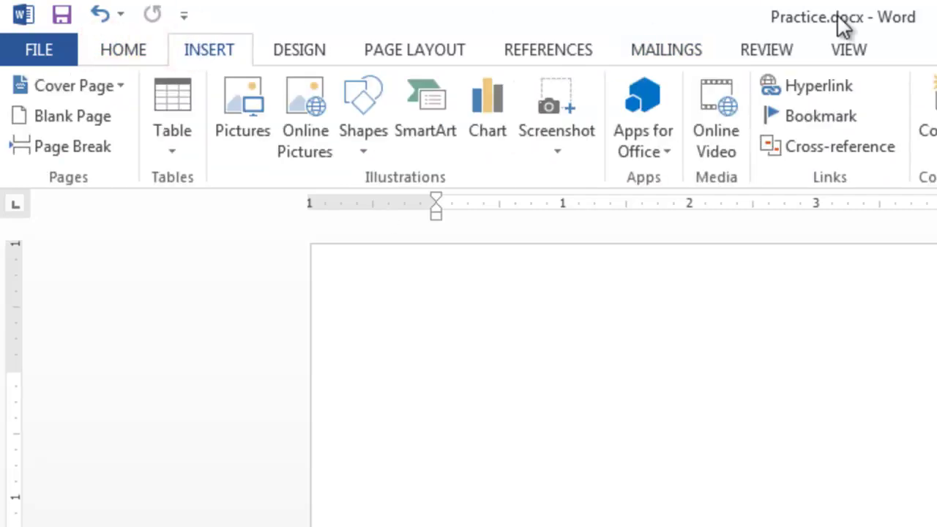
pyautogui.click(183, 16)
pyautogui.click(524, 12)
# Check the account menu, then bring up the File Info page for Practice.docx
pyautogui.click(914, 29)
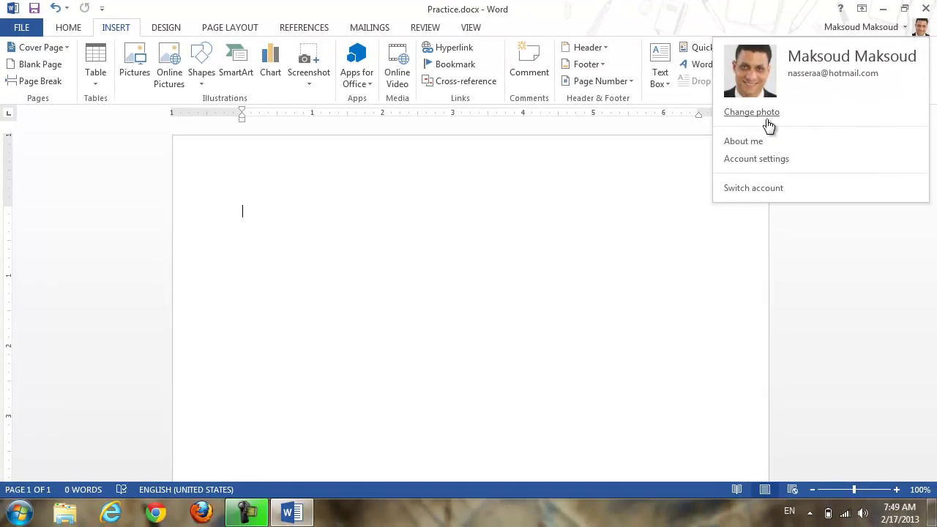
pyautogui.click(605, 244)
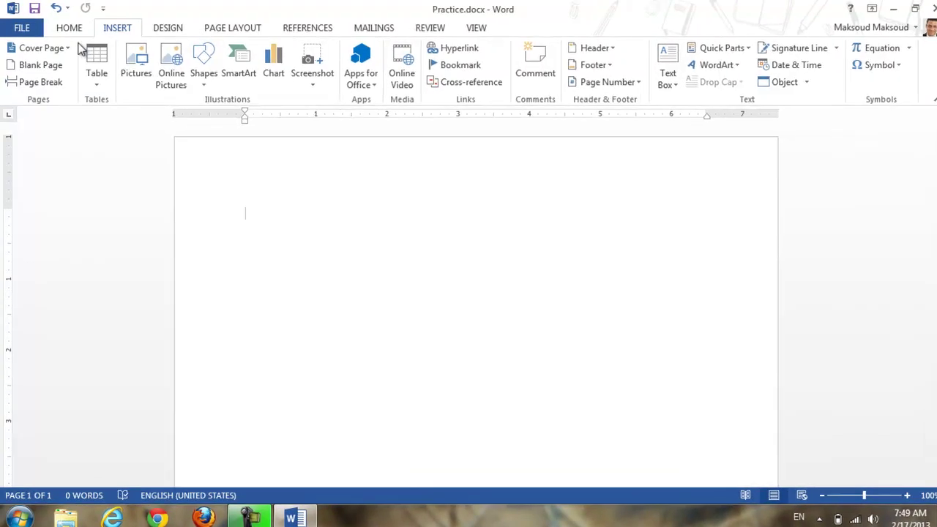
pyautogui.click(21, 27)
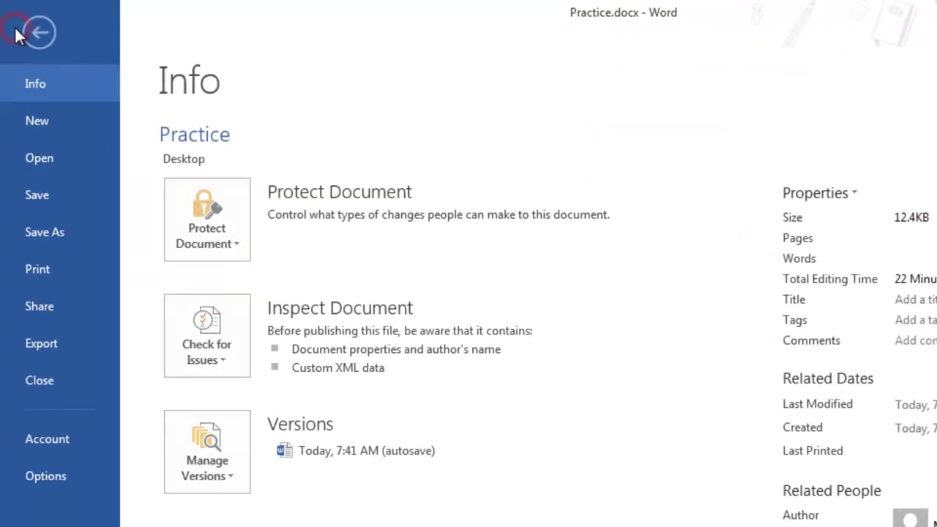
# Close Practice.docx with Don't Save, then reopen it from Recent Documents
pyautogui.click(45, 389)
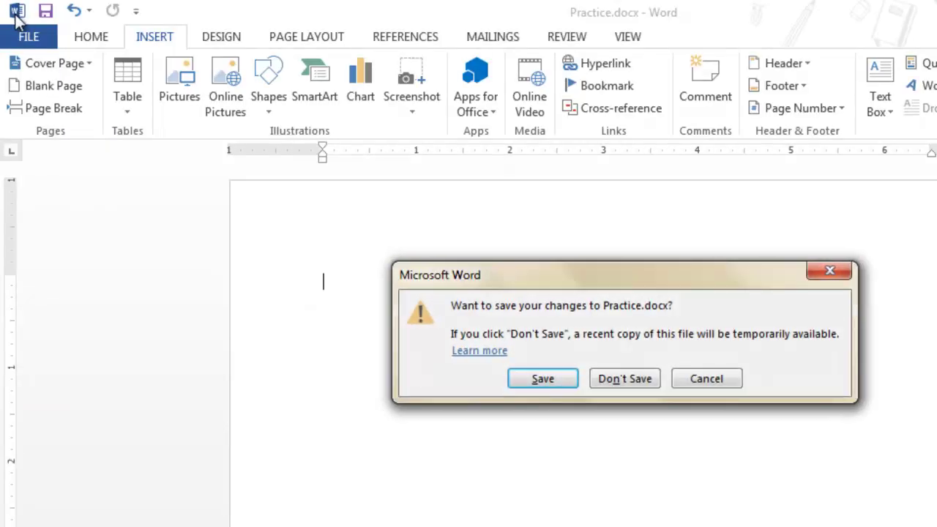
pyautogui.click(605, 379)
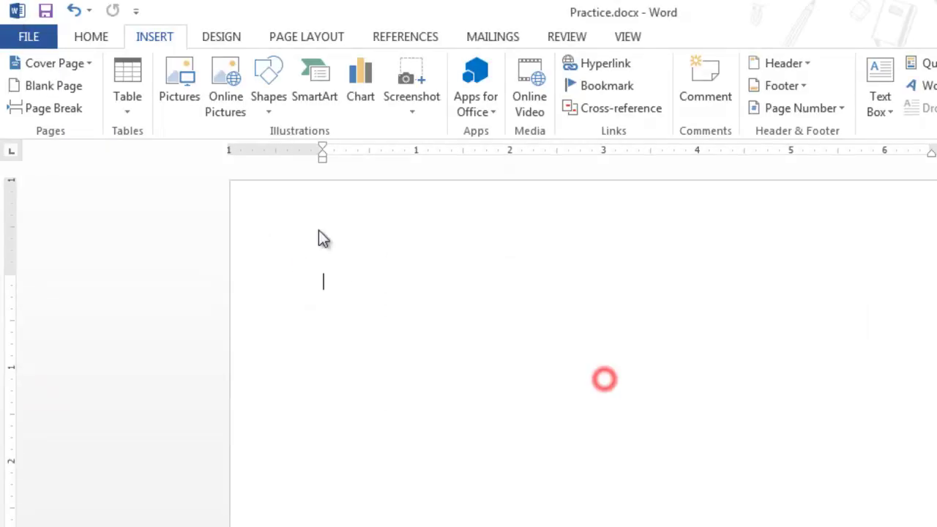
pyautogui.click(17, 10)
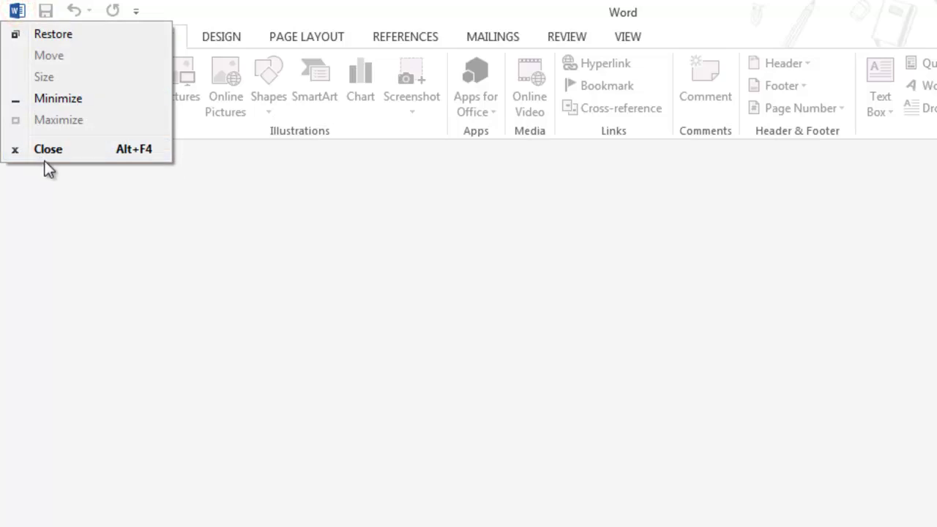
pyautogui.click(128, 250)
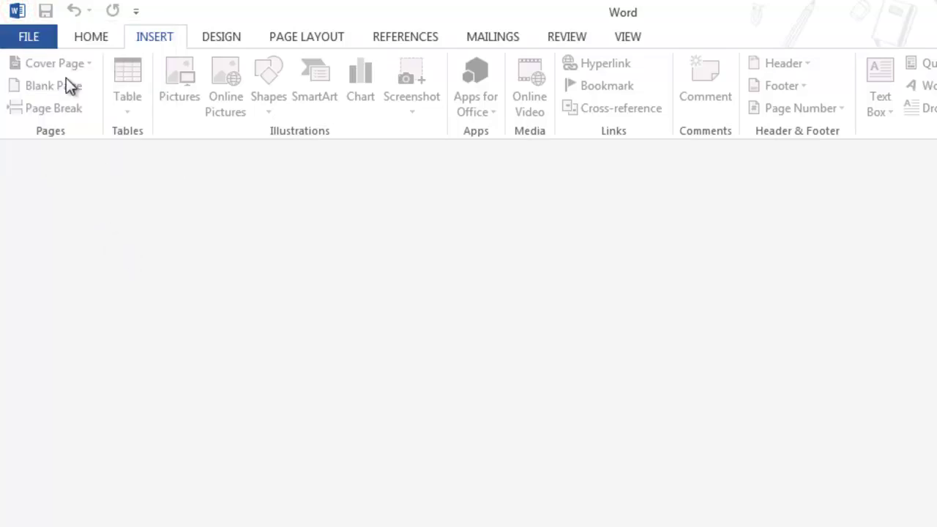
pyautogui.click(37, 40)
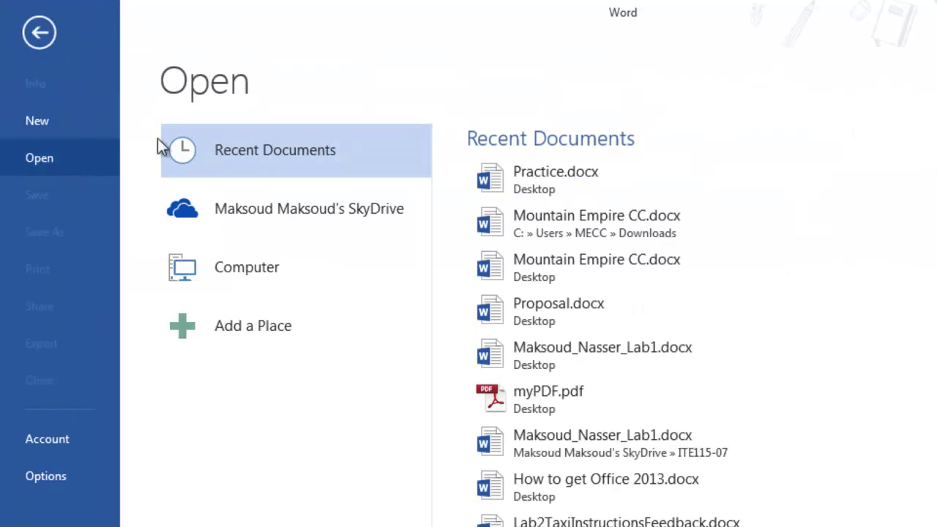
pyautogui.click(531, 183)
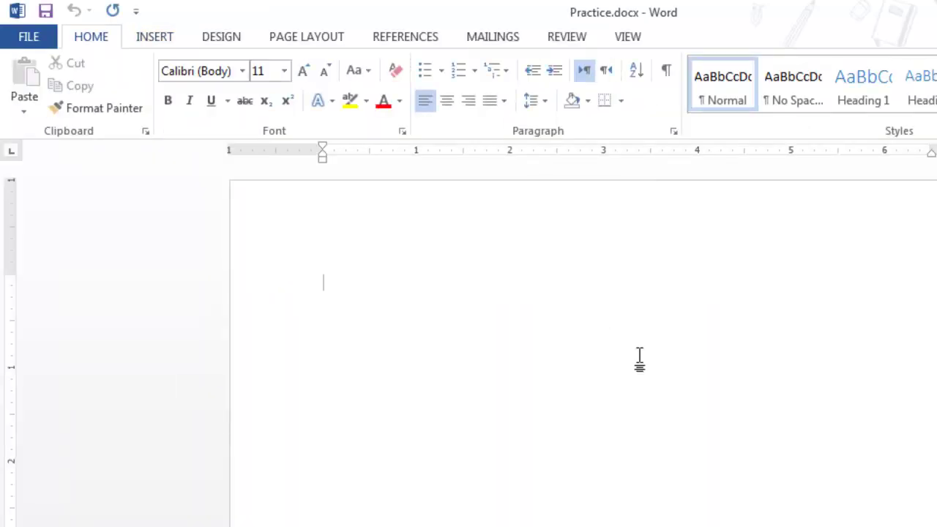
# Generate five sample paragraphs with =rand(), starting 'Video provides a powerful way to help you prove your point.'
pyautogui.write('=rand()')
pyautogui.press('Return')
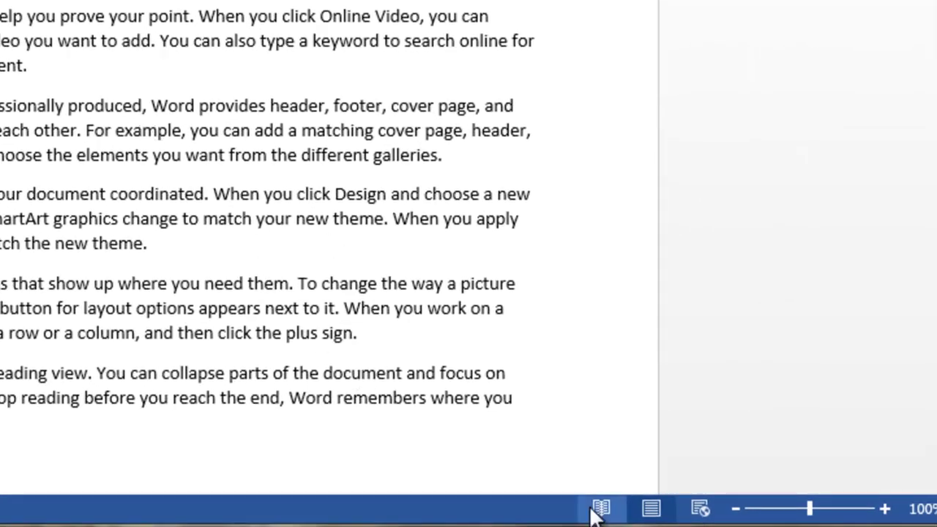
pyautogui.click(652, 511)
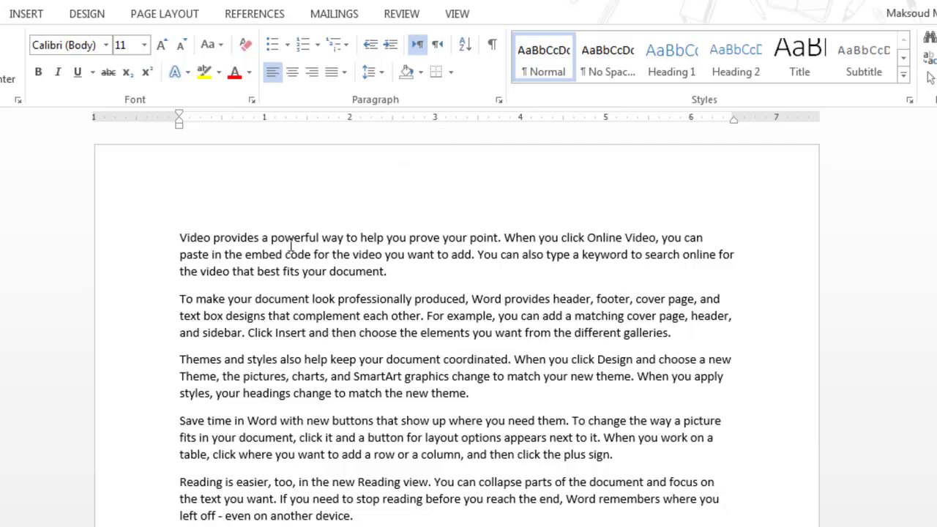
pyautogui.doubleClick(187, 237)
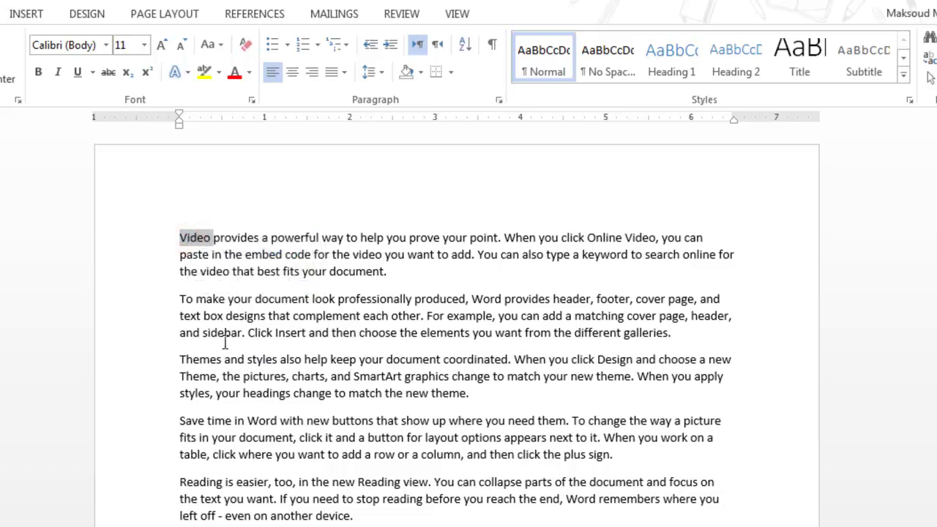
pyautogui.click(281, 271)
pyautogui.moveTo(180, 238); pyautogui.dragTo(396, 272)
pyautogui.click(315, 256)
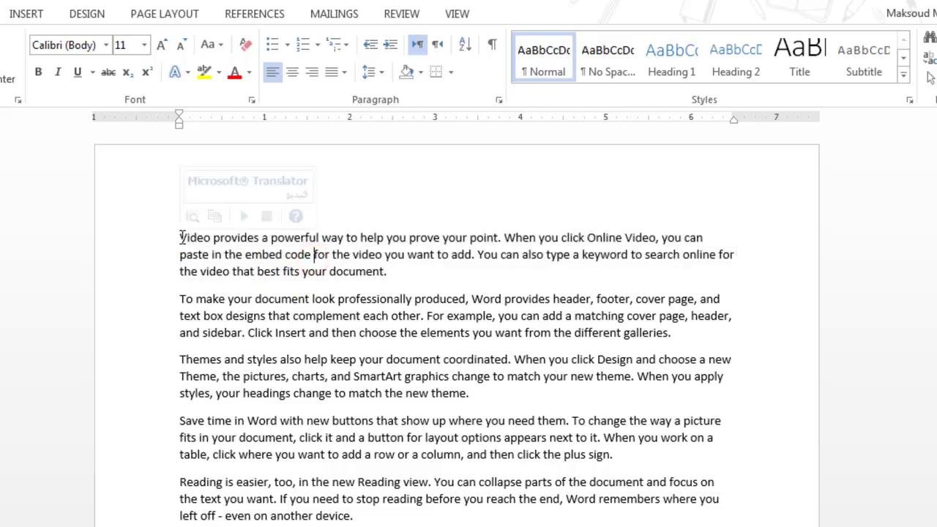
pyautogui.moveTo(182, 236); pyautogui.dragTo(212, 236)
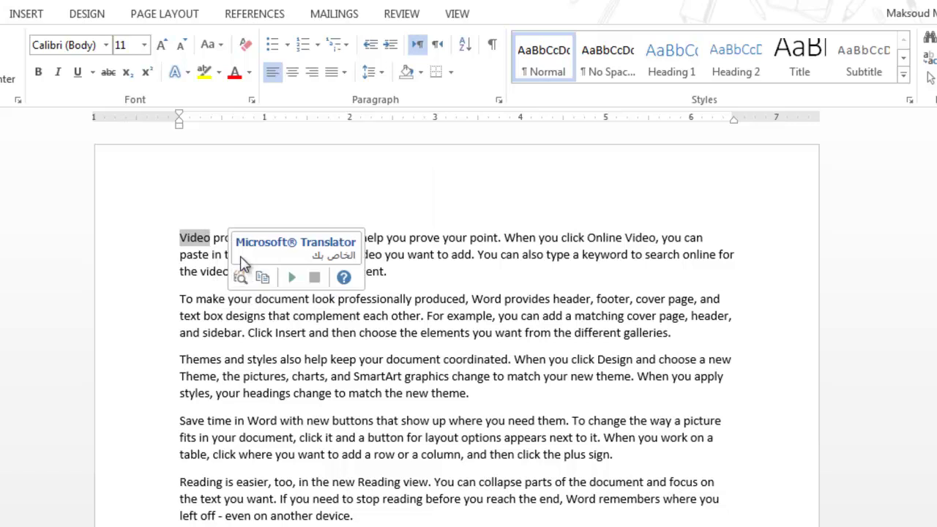
pyautogui.click(217, 254)
pyautogui.doubleClick(298, 255)
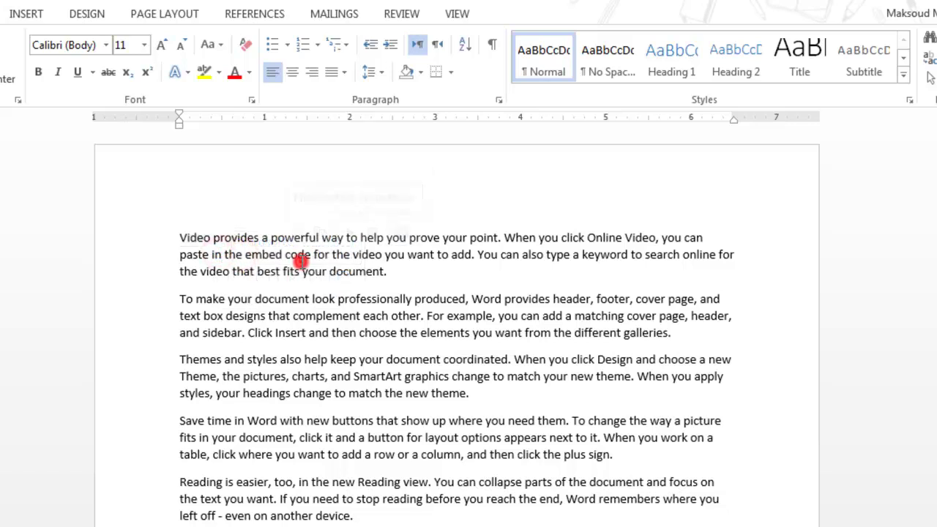
pyautogui.click(282, 256)
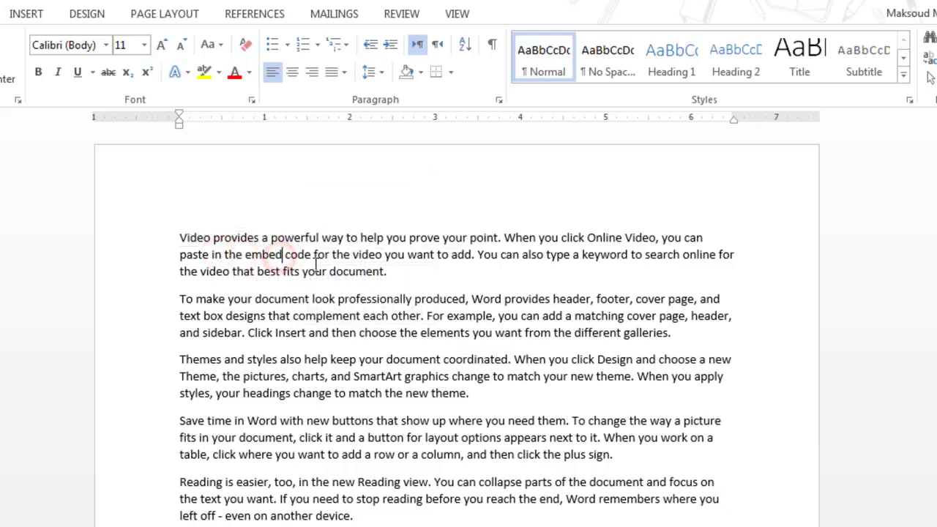
pyautogui.doubleClick(342, 255)
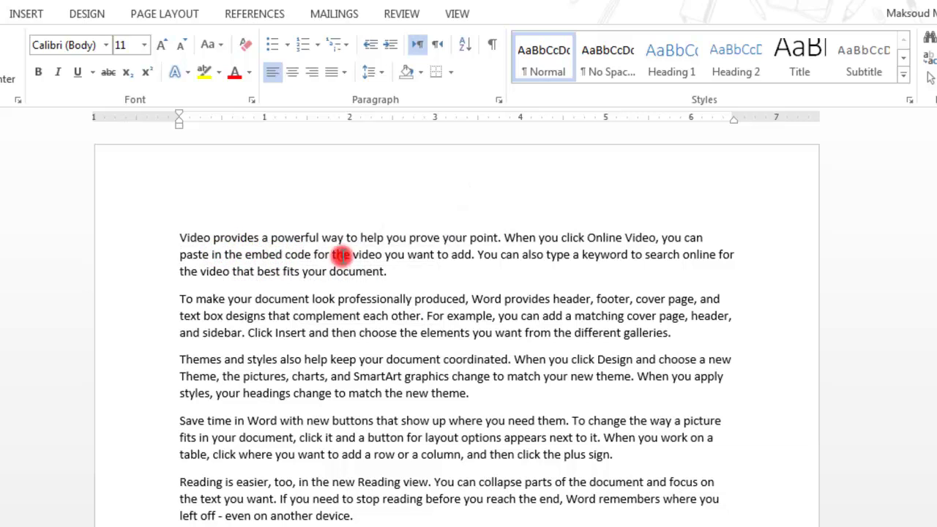
pyautogui.tripleClick(300, 254)
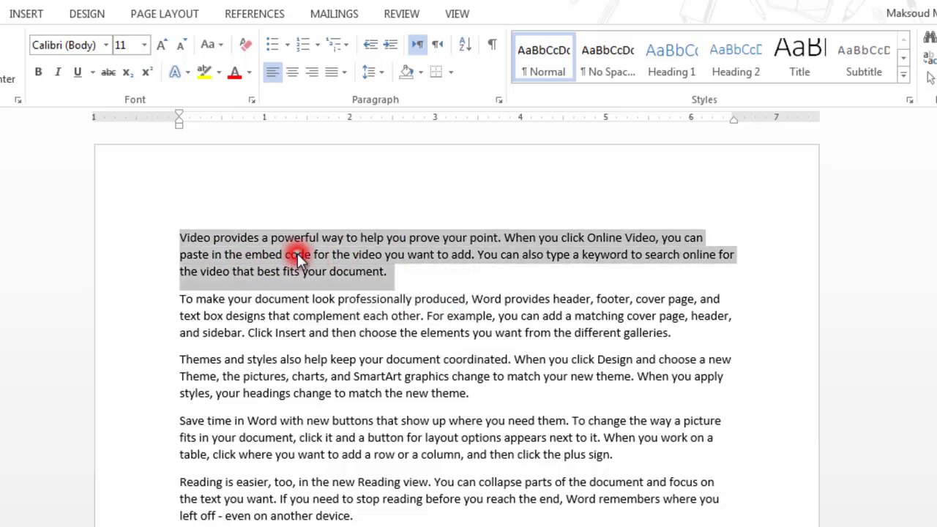
pyautogui.moveTo(455, 285)
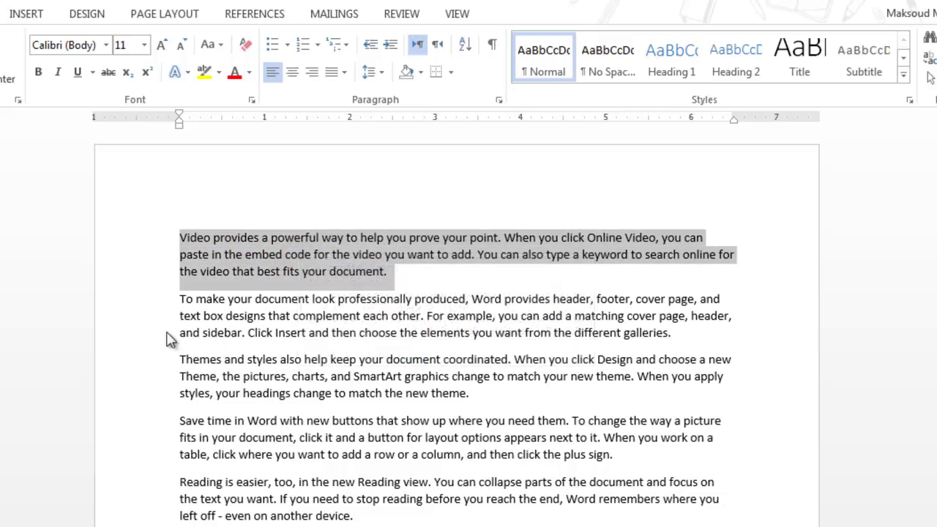
pyautogui.click(202, 333)
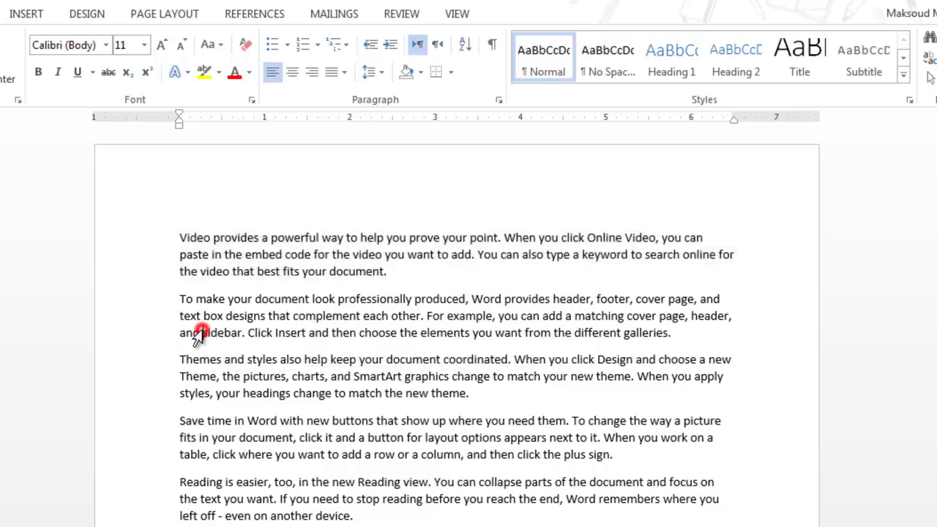
# Practise selecting a line, a paragraph and the whole document with margin clicks and Ctrl+A
pyautogui.click(127, 247)
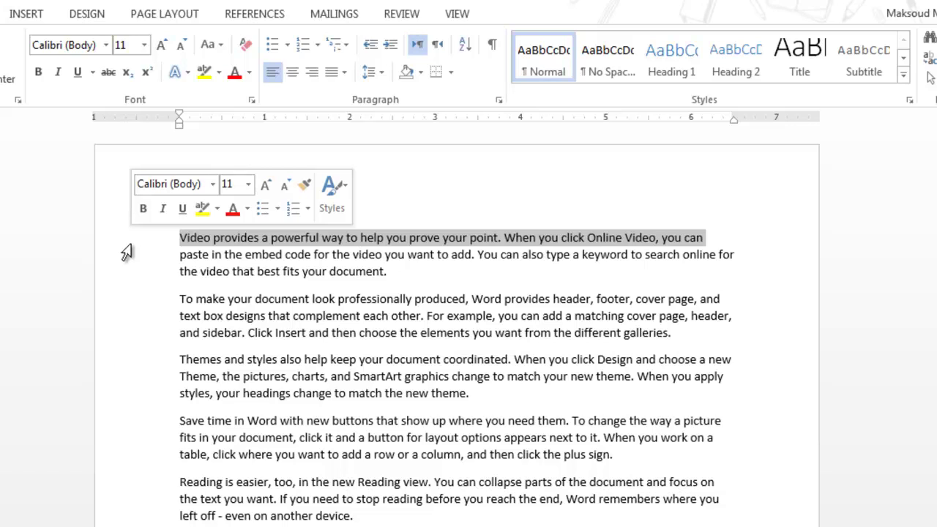
pyautogui.doubleClick(127, 249)
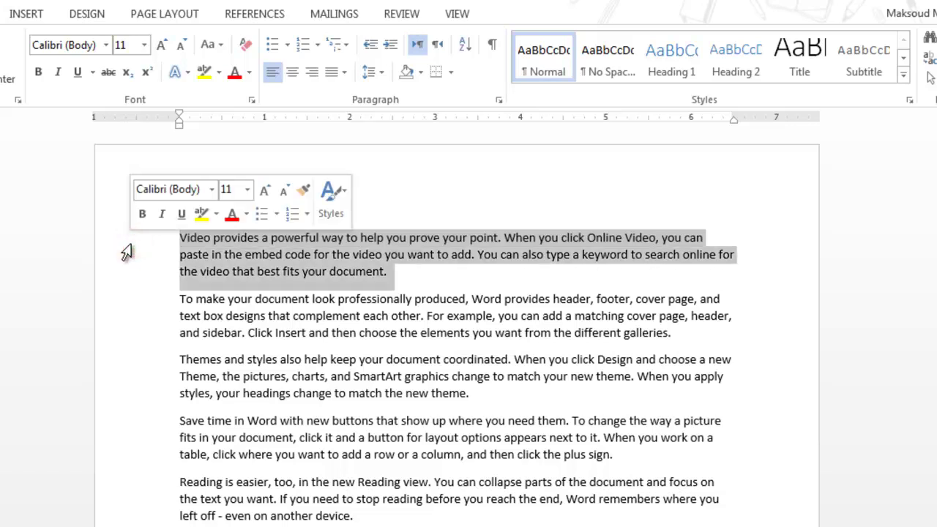
pyautogui.tripleClick(126, 252)
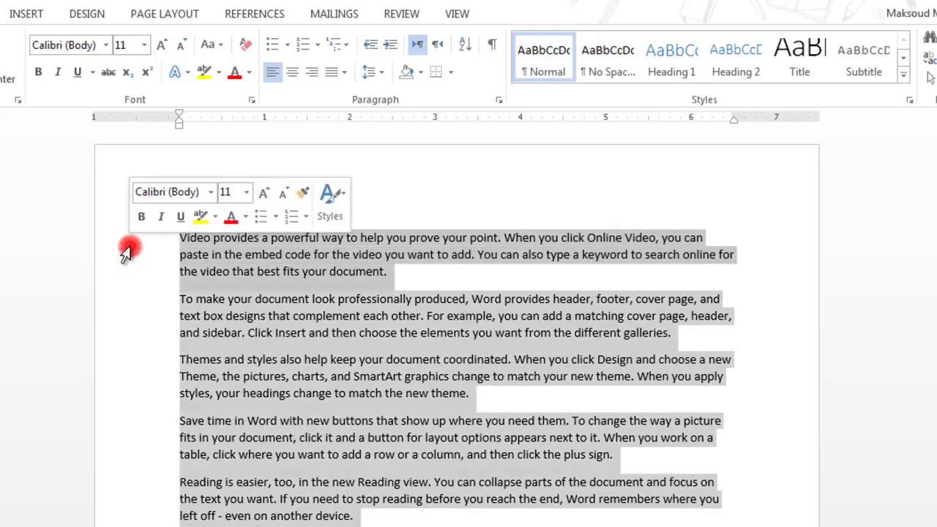
pyautogui.click(319, 345)
pyautogui.hotkey('ctrl', 'a')
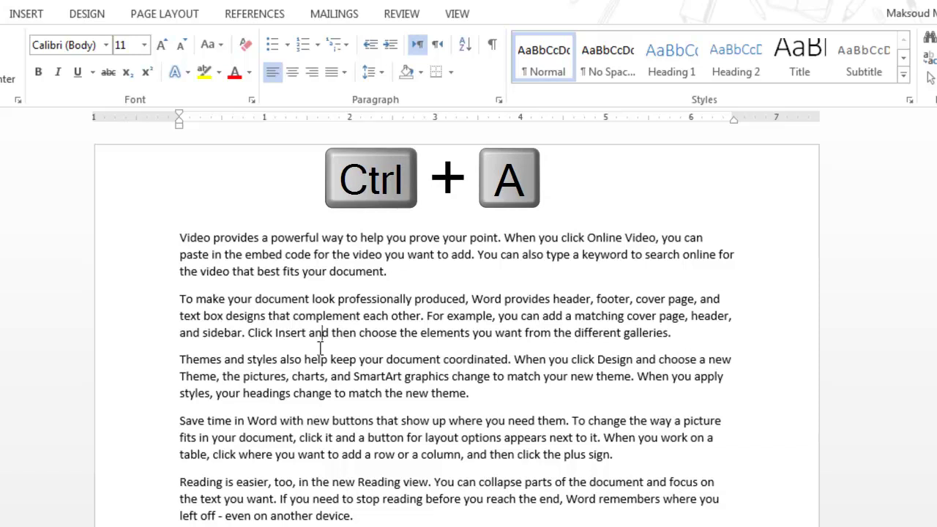
pyautogui.hotkey('ctrl', 'a')
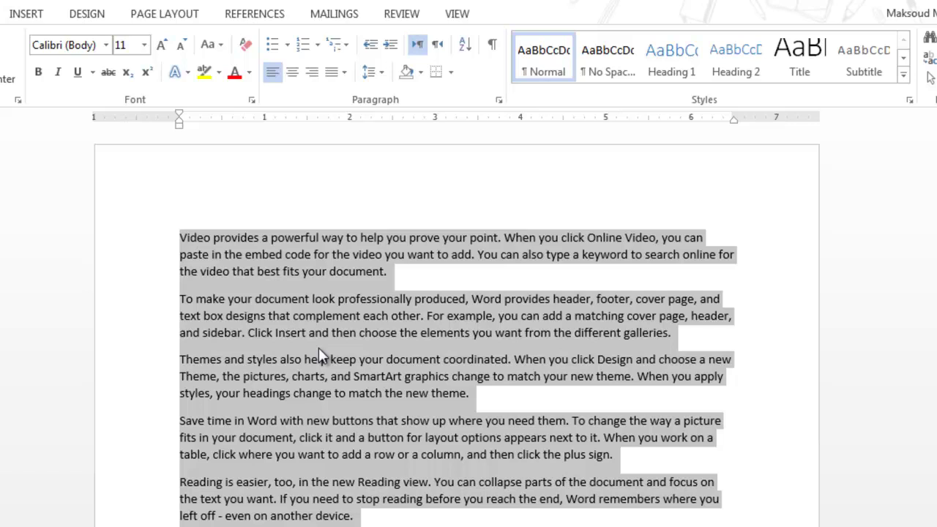
pyautogui.click(291, 188)
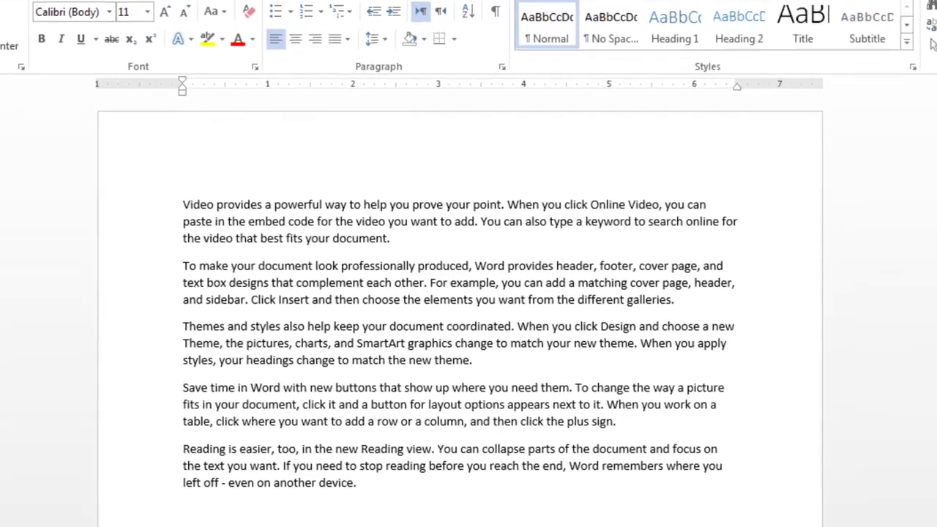
# Practise drag-selecting words and the word 'help', then select paragraphs two through five
pyautogui.scroll(-10, 461, 293)
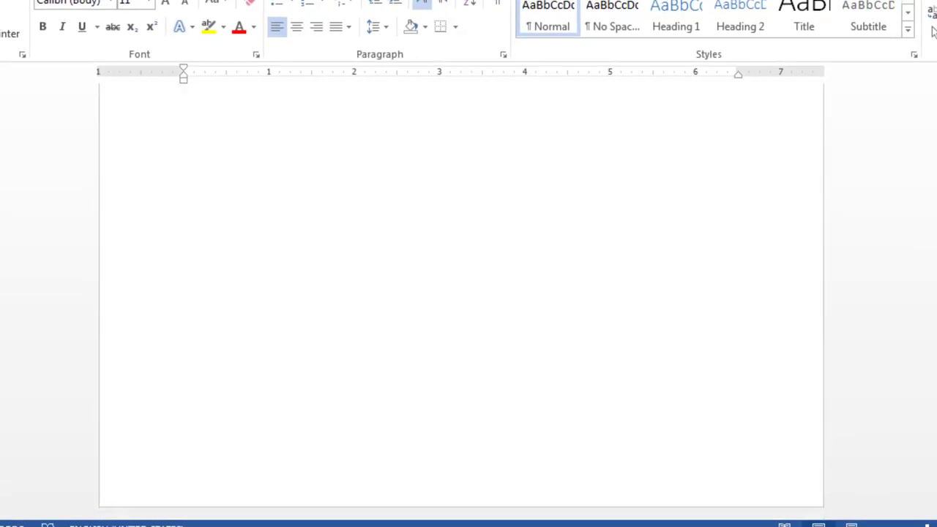
pyautogui.scroll(10, 468, 293)
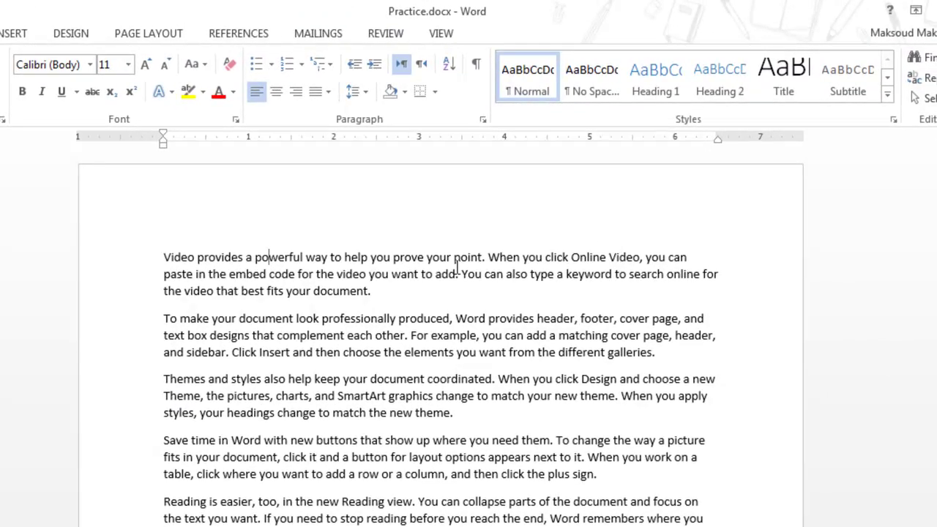
pyautogui.moveTo(158, 256); pyautogui.dragTo(383, 288)
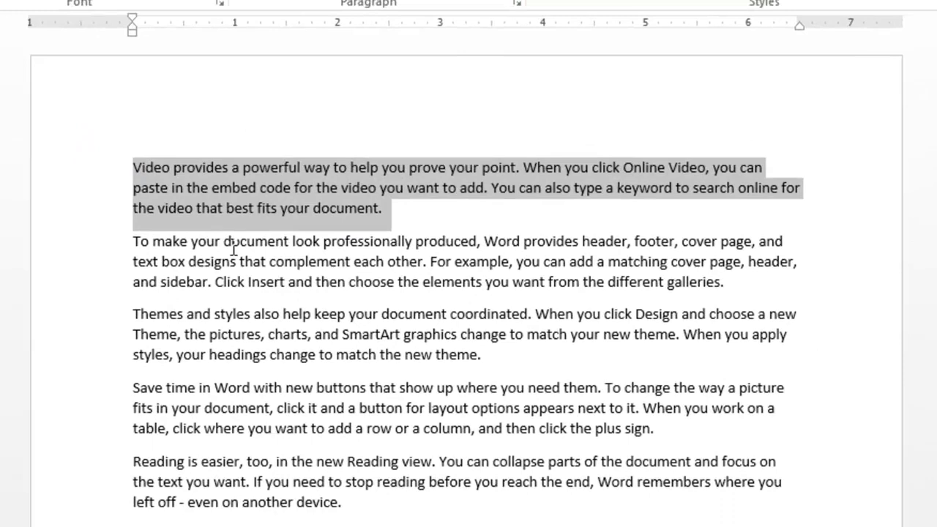
pyautogui.click(233, 249)
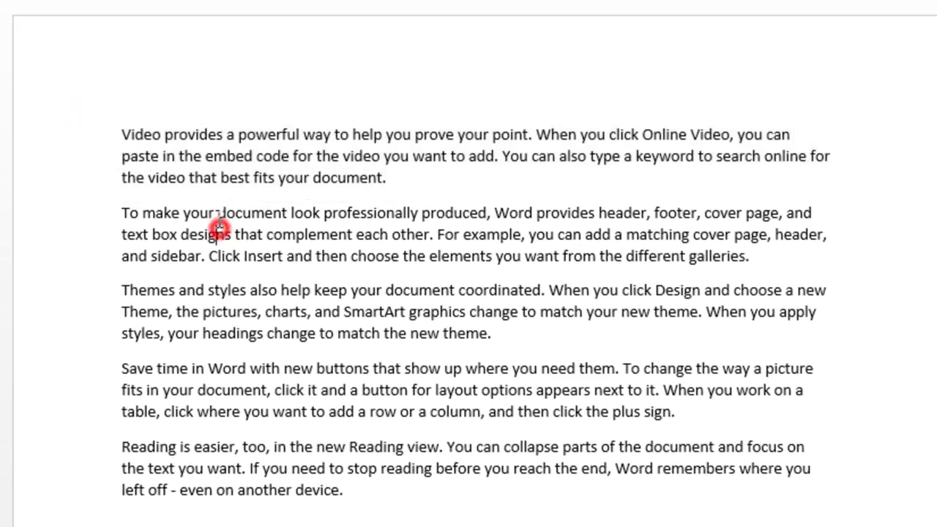
pyautogui.moveTo(130, 167); pyautogui.dragTo(352, 150)
pyautogui.moveTo(353, 115); pyautogui.dragTo(789, 127)
pyautogui.click(568, 157)
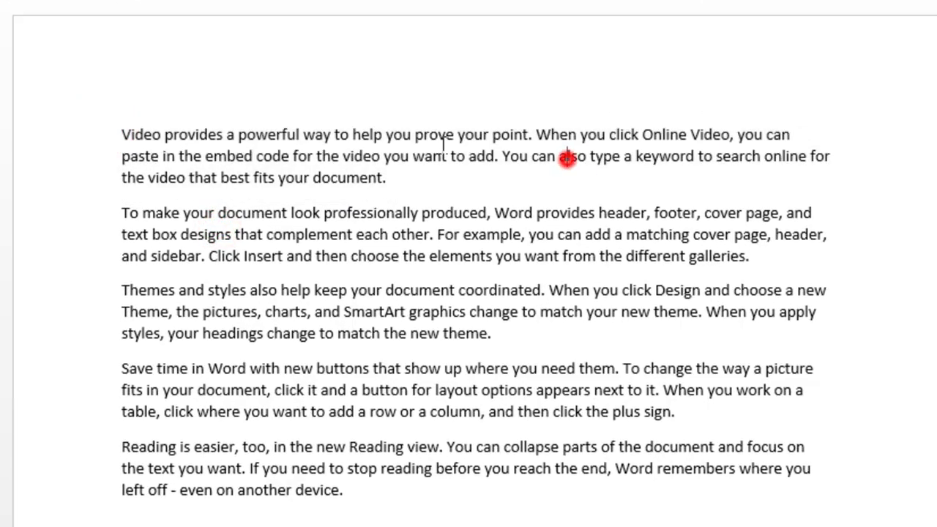
pyautogui.doubleClick(368, 135)
pyautogui.moveTo(432, 120)
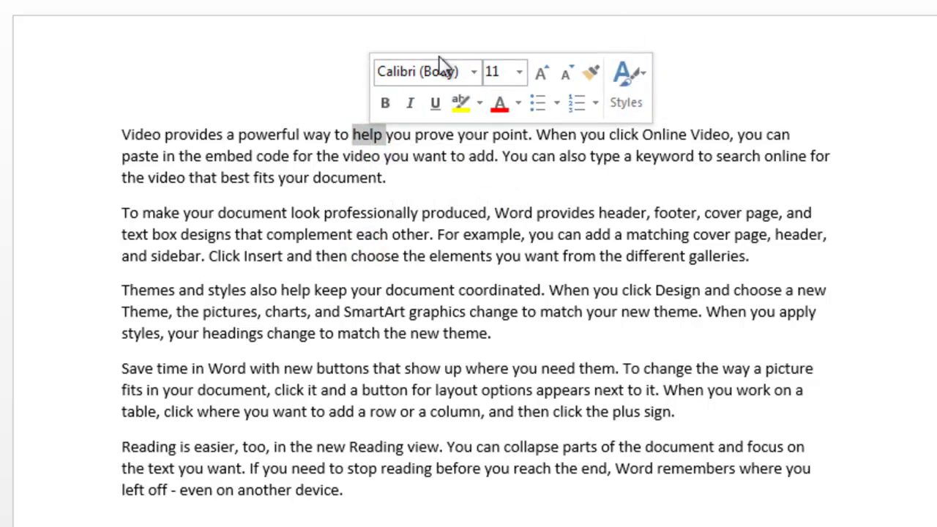
pyautogui.click(336, 181)
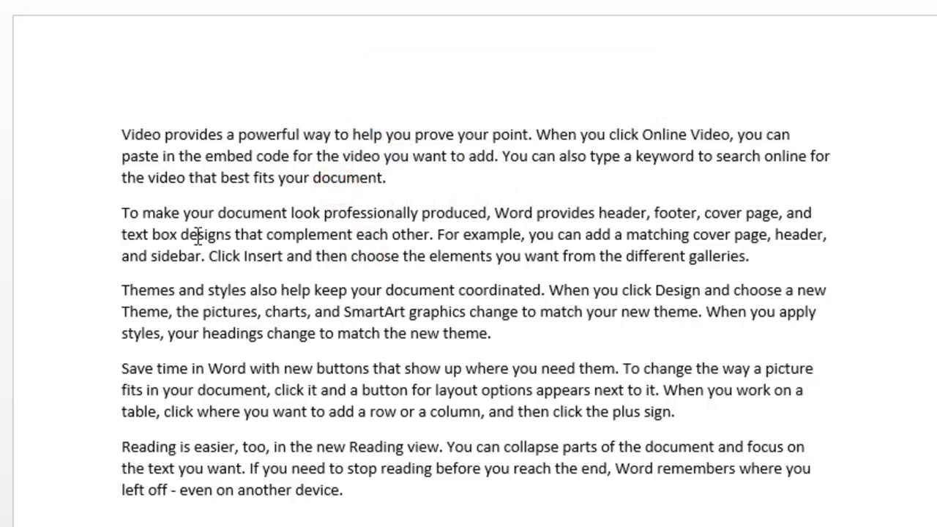
pyautogui.moveTo(121, 214); pyautogui.dragTo(589, 524)
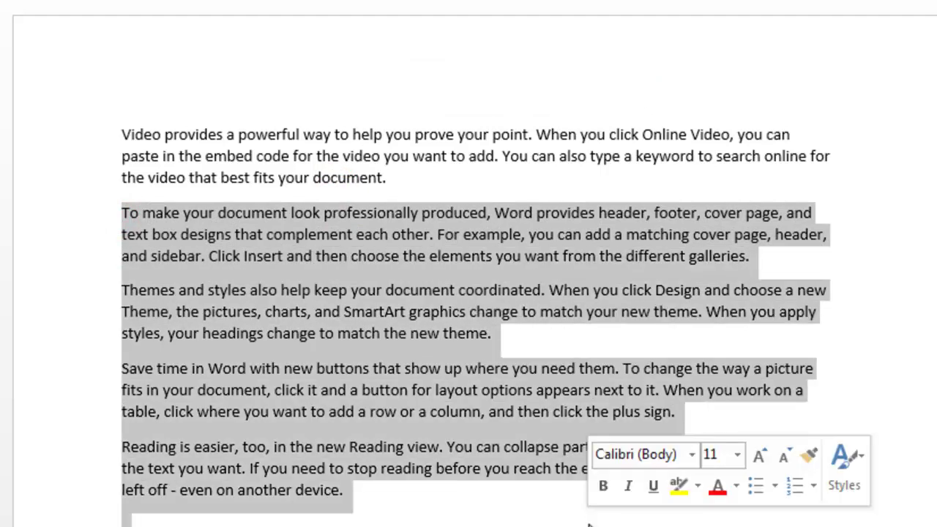
# Delete the four extra paragraphs, add empty lines, and copy the word Video
pyautogui.press('BackSpace')
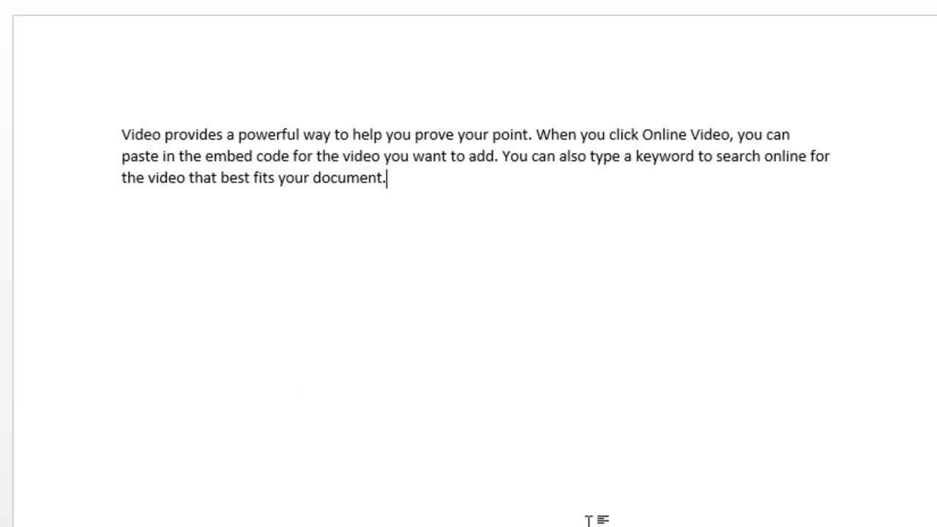
pyautogui.press('Return')
pyautogui.press('Return')
pyautogui.doubleClick(144, 131)
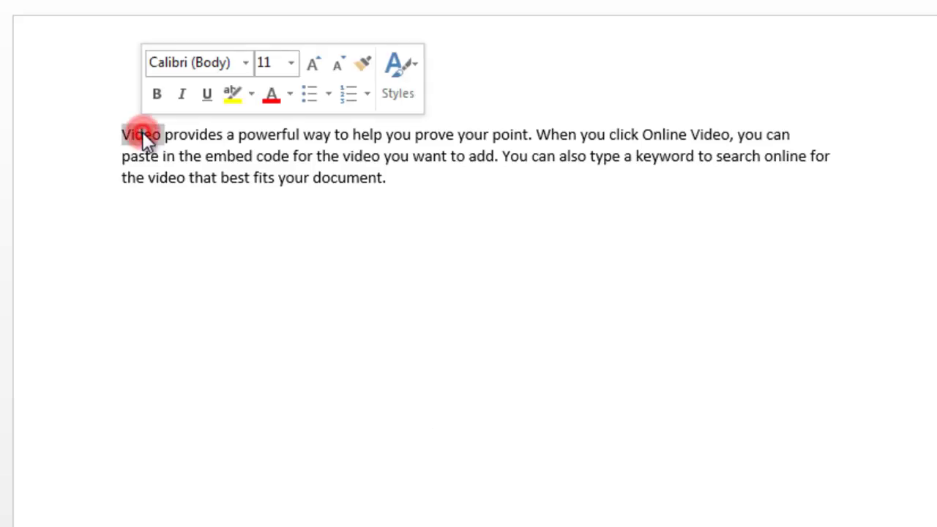
pyautogui.click(181, 192)
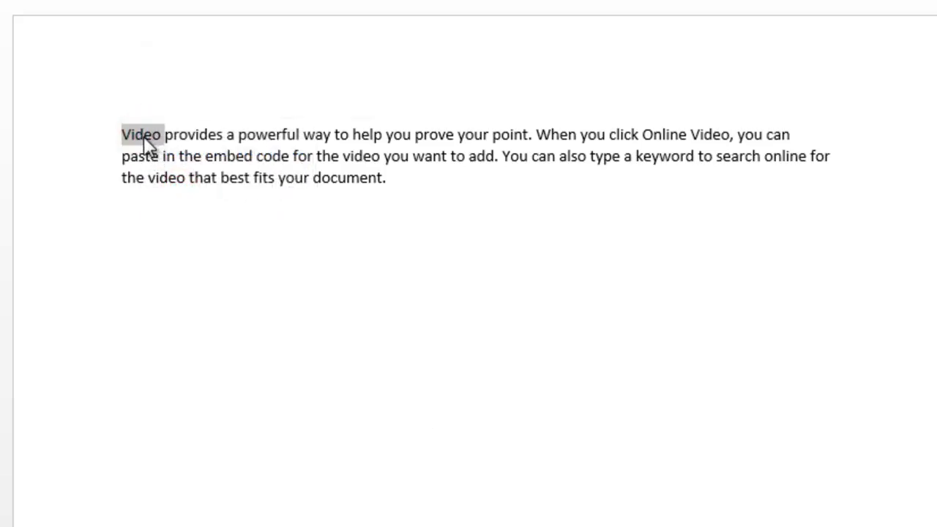
pyautogui.moveTo(143, 136)
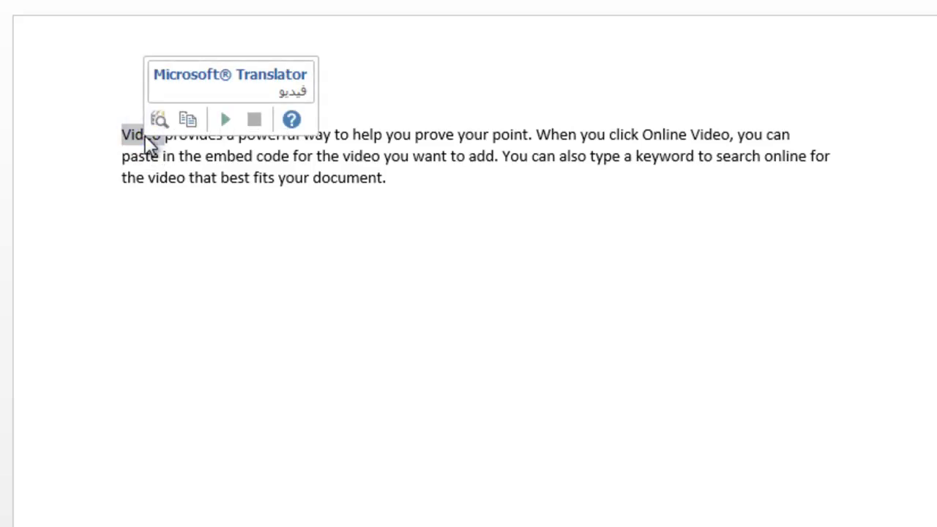
pyautogui.rightClick(131, 139)
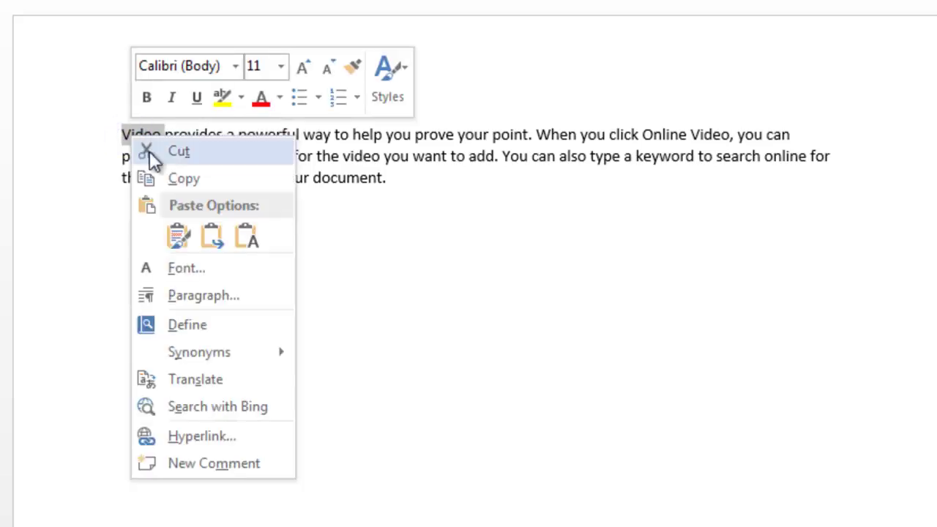
pyautogui.click(177, 178)
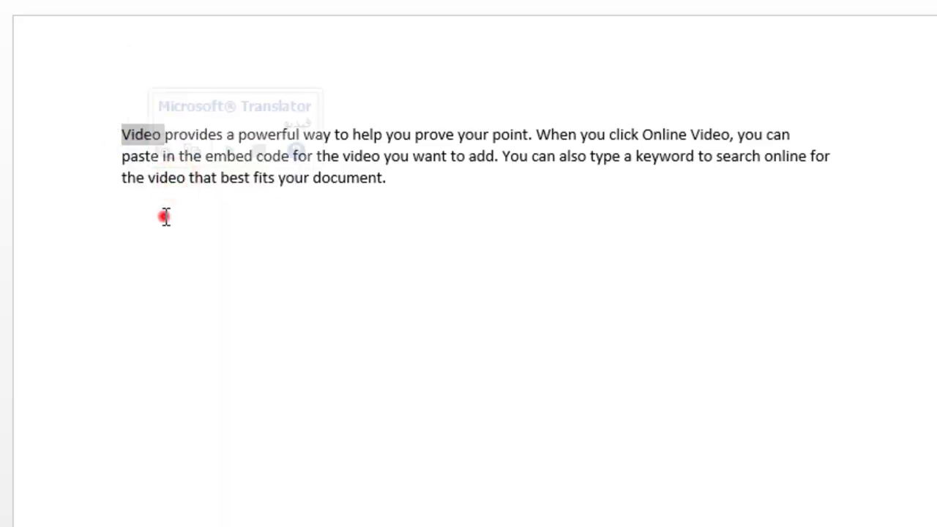
# Paste Video on the empty line below as Keep Text Only and remove the extra blank line
pyautogui.click(164, 215)
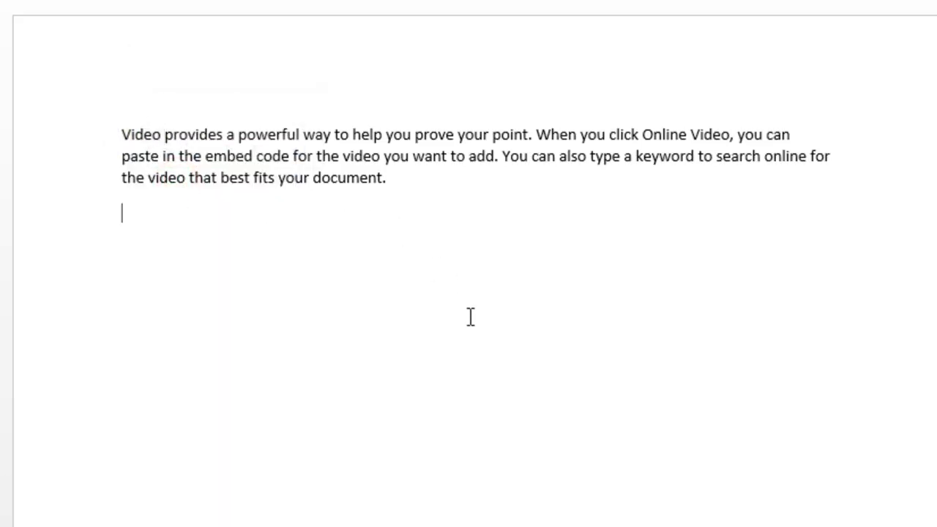
pyautogui.click(121, 212)
pyautogui.rightClick(125, 215)
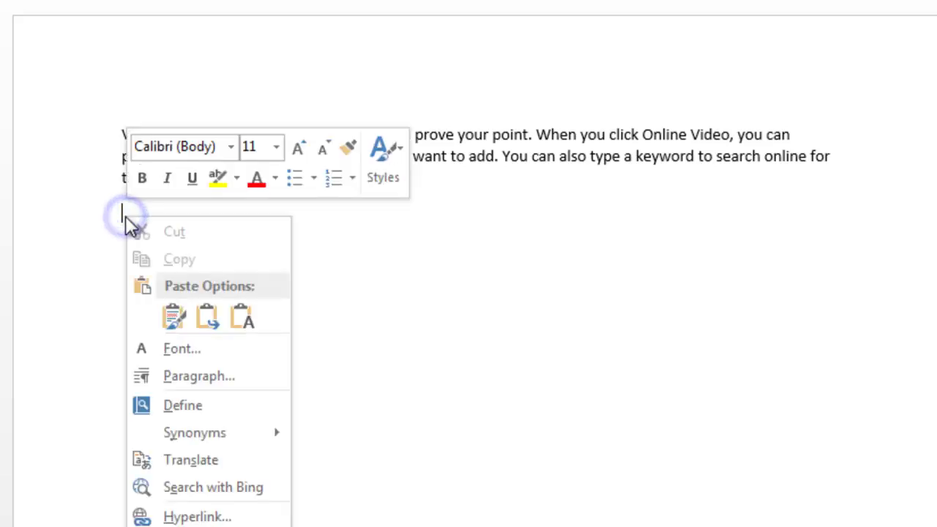
pyautogui.click(173, 318)
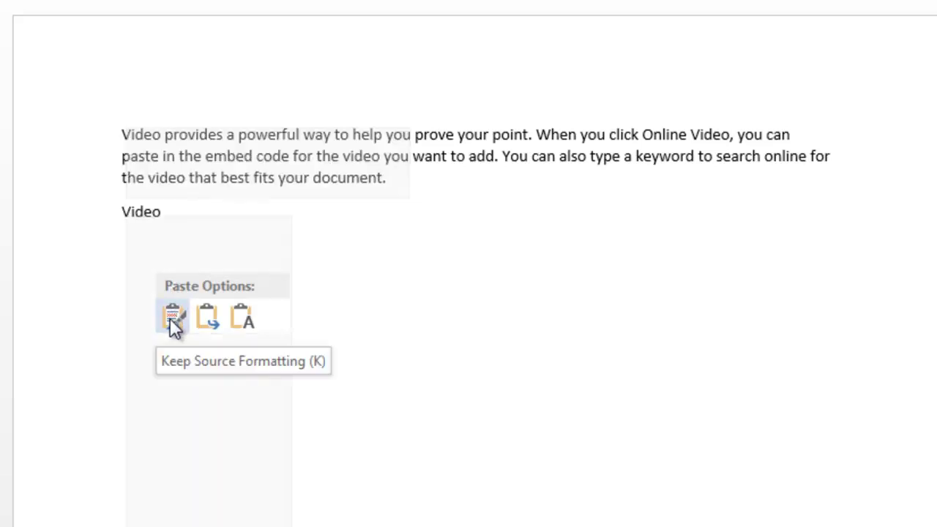
pyautogui.click(242, 318)
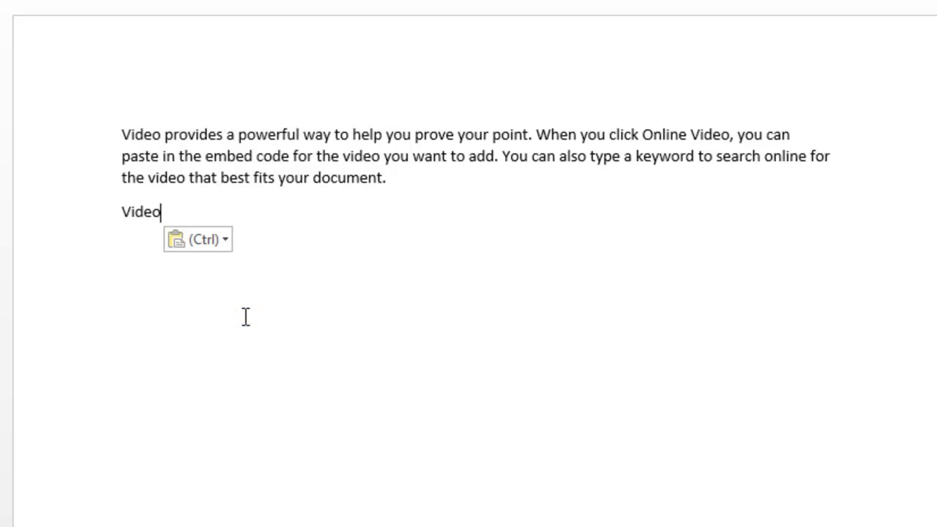
pyautogui.click(243, 316)
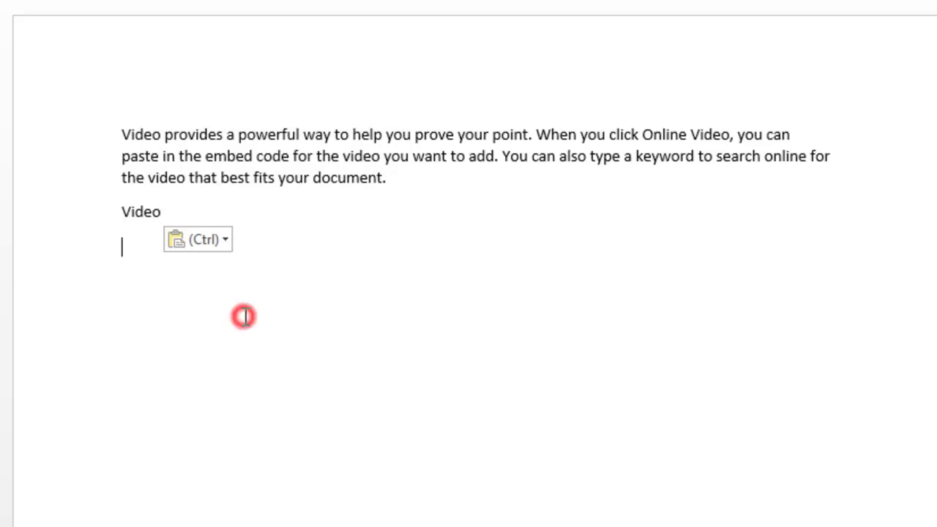
pyautogui.click(226, 241)
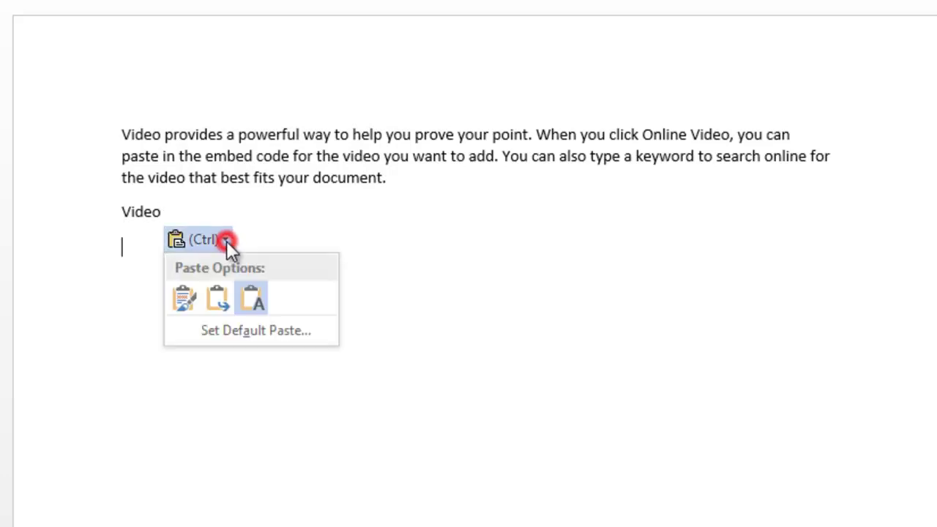
pyautogui.press('BackSpace')
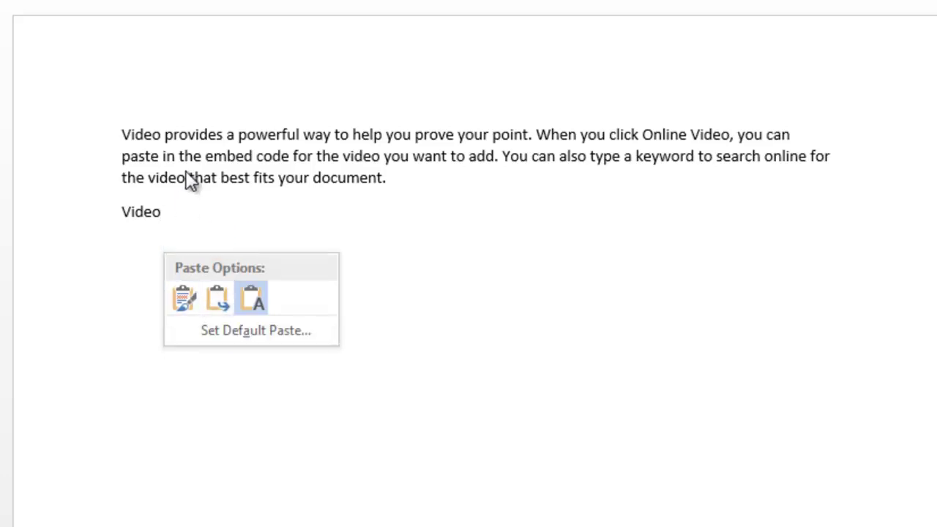
pyautogui.click(167, 153)
pyautogui.doubleClick(136, 133)
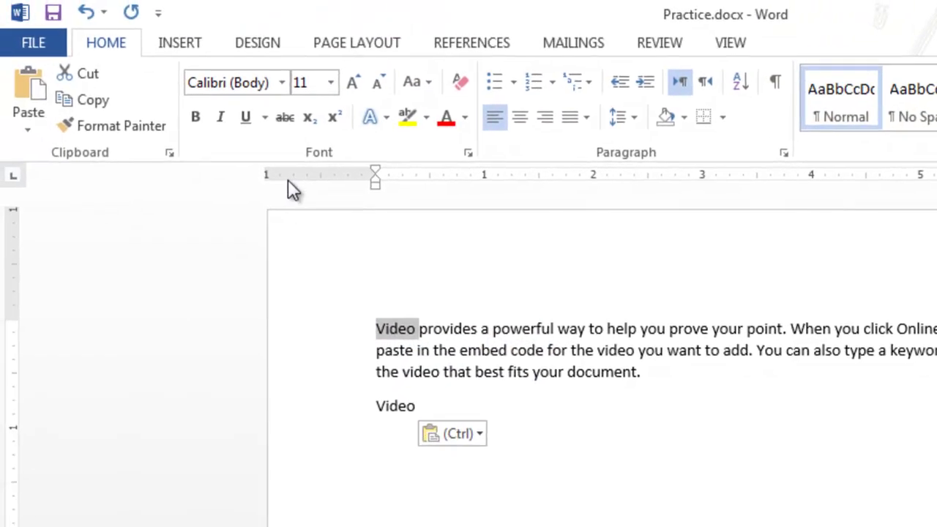
pyautogui.click(196, 117)
pyautogui.click(221, 117)
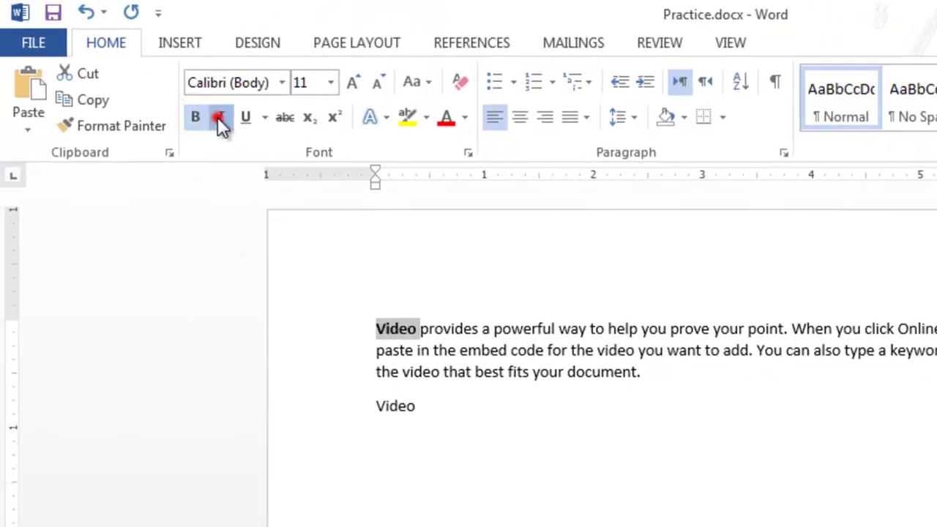
pyautogui.click(447, 119)
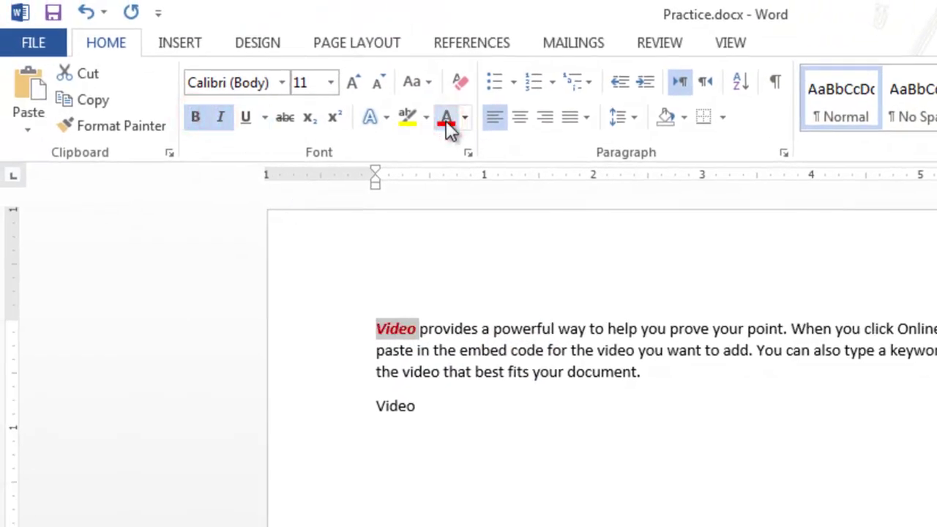
pyautogui.click(454, 401)
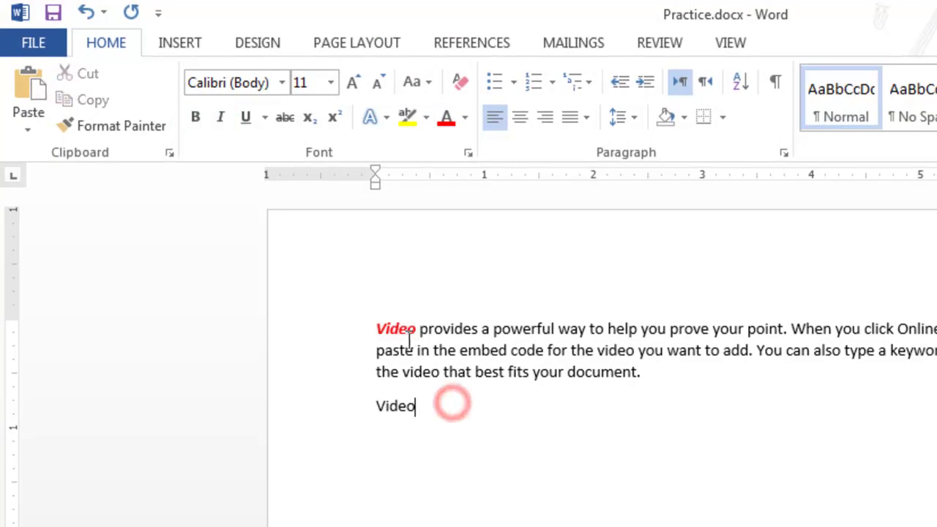
pyautogui.click(433, 398)
pyautogui.click(364, 405)
pyautogui.press('Delete')
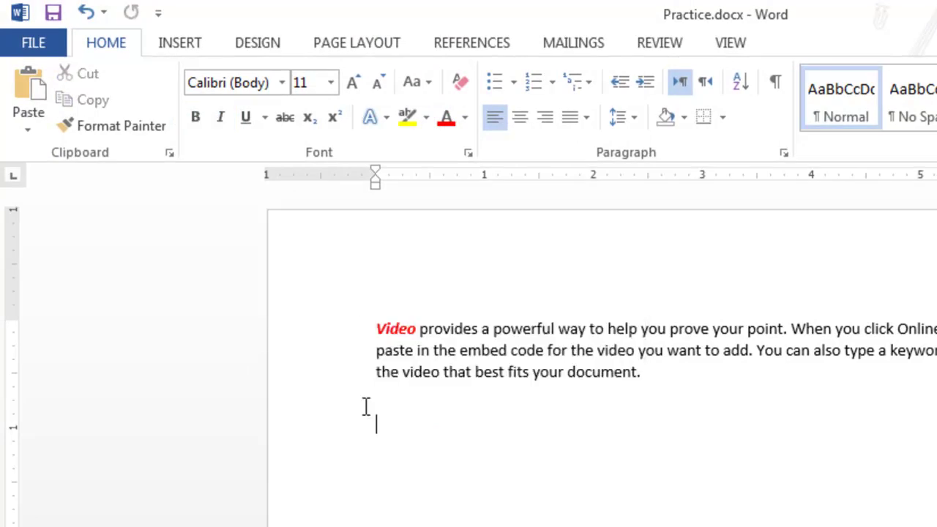
pyautogui.press('Return')
pyautogui.press('Return')
pyautogui.press('Return')
pyautogui.doubleClick(386, 327)
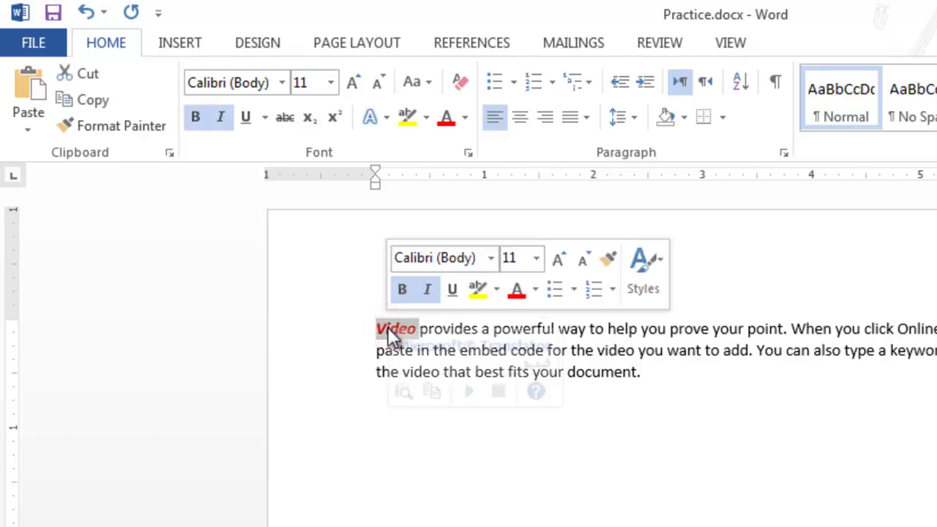
pyautogui.click(86, 13)
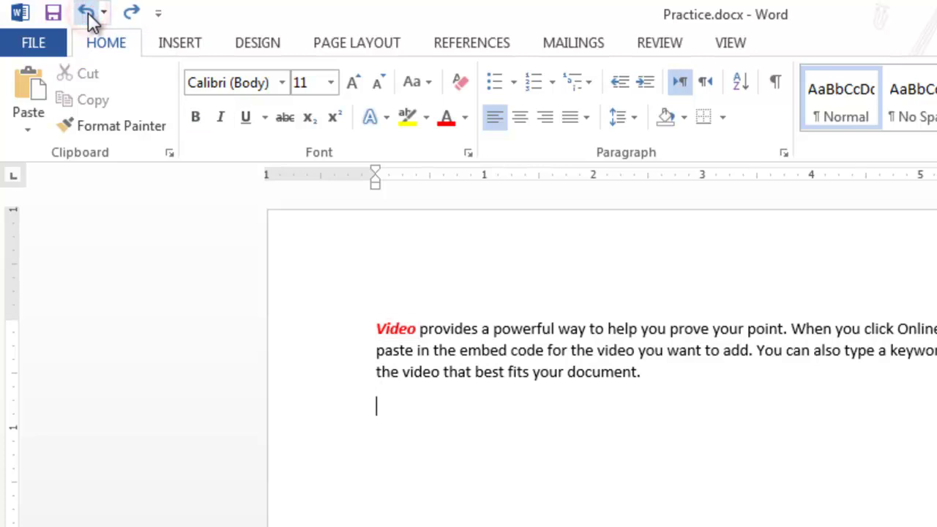
pyautogui.click(86, 13)
pyautogui.click(86, 13)
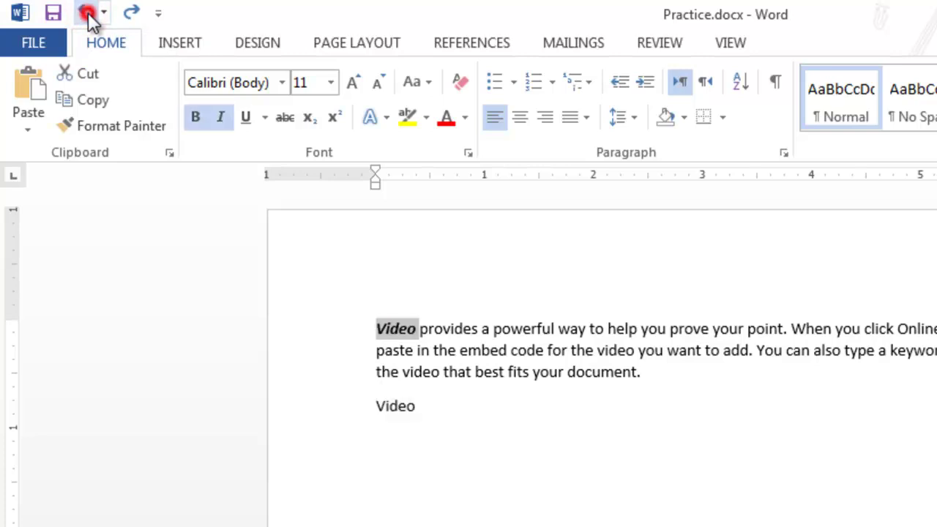
pyautogui.click(130, 13)
pyautogui.click(131, 13)
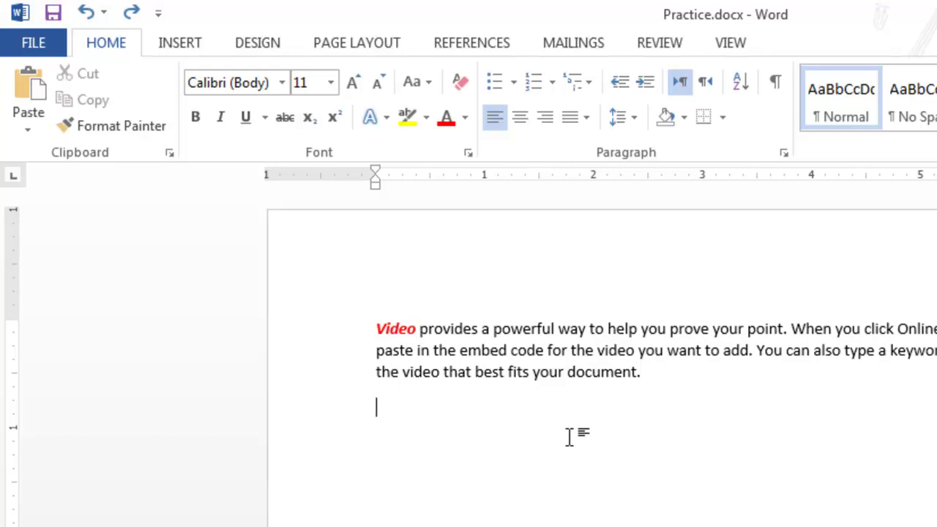
pyautogui.doubleClick(402, 327)
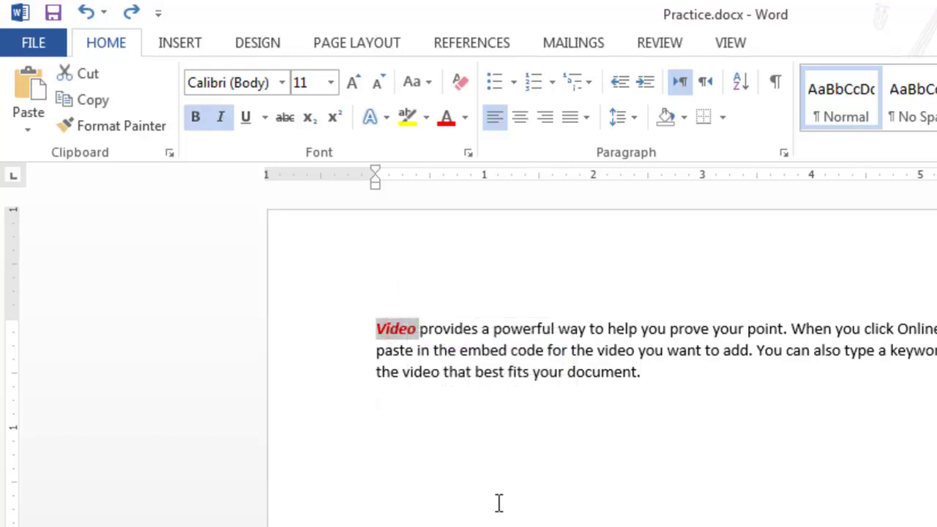
pyautogui.click(428, 469)
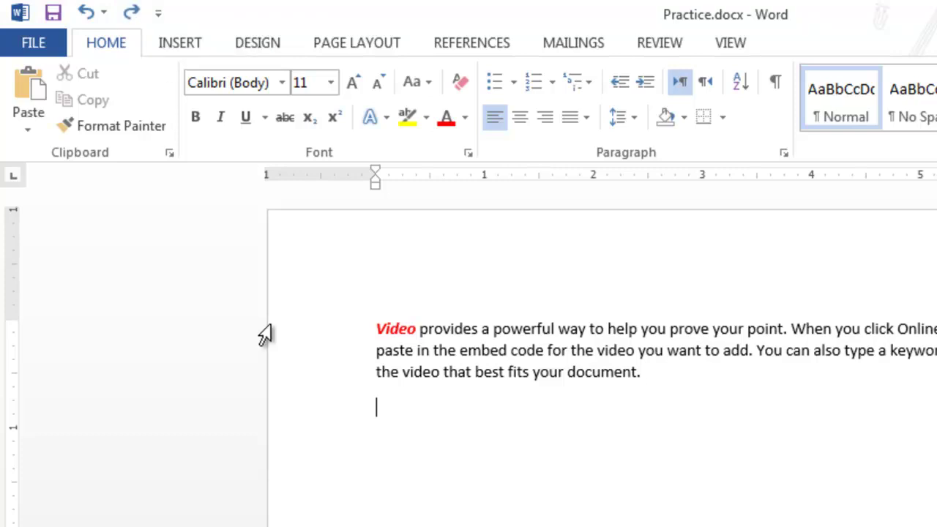
# Paste Video below the paragraph, trying Keep Text Only and Merge Formatting before settling on Keep Source Formatting
pyautogui.hotkey('ctrl', 'v')
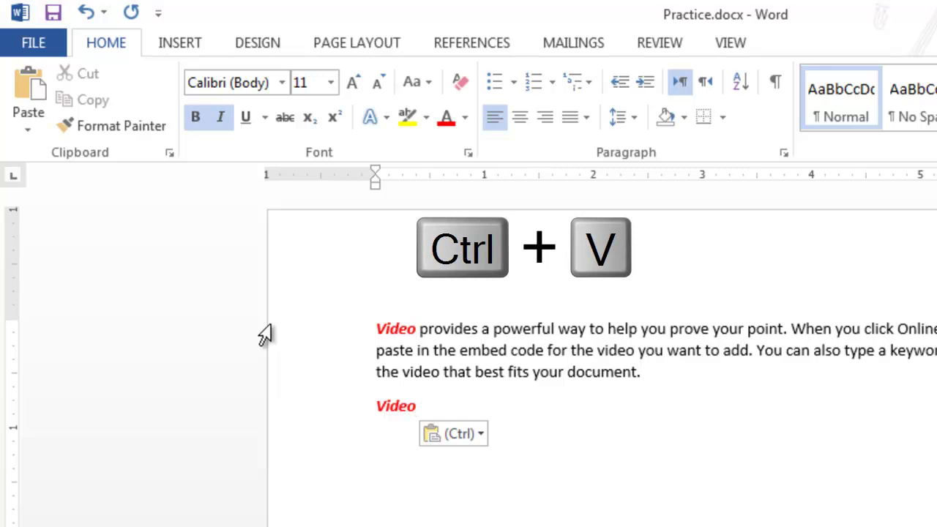
pyautogui.click(480, 432)
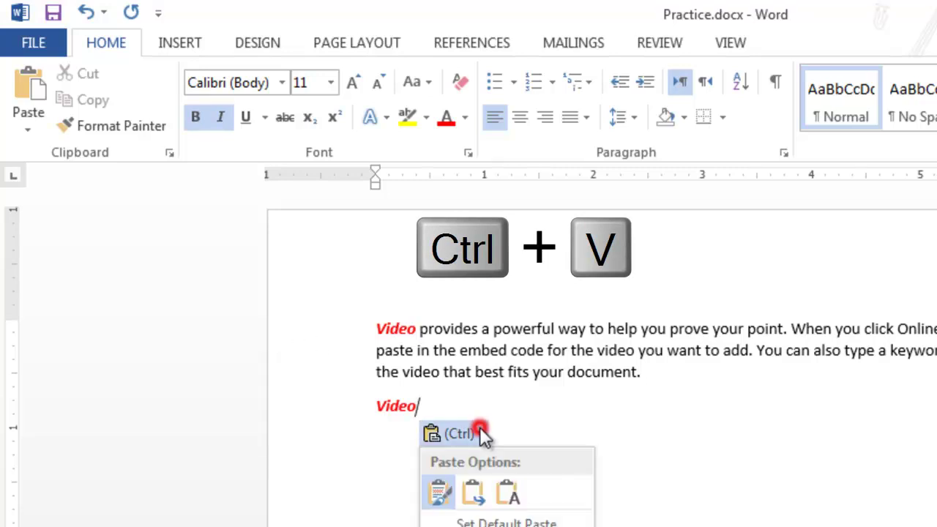
pyautogui.click(512, 495)
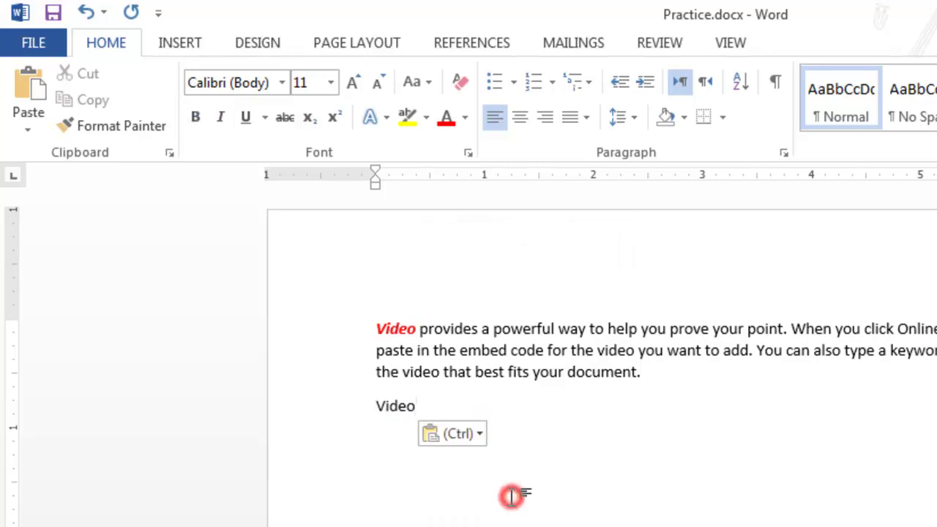
pyautogui.click(481, 434)
pyautogui.click(475, 491)
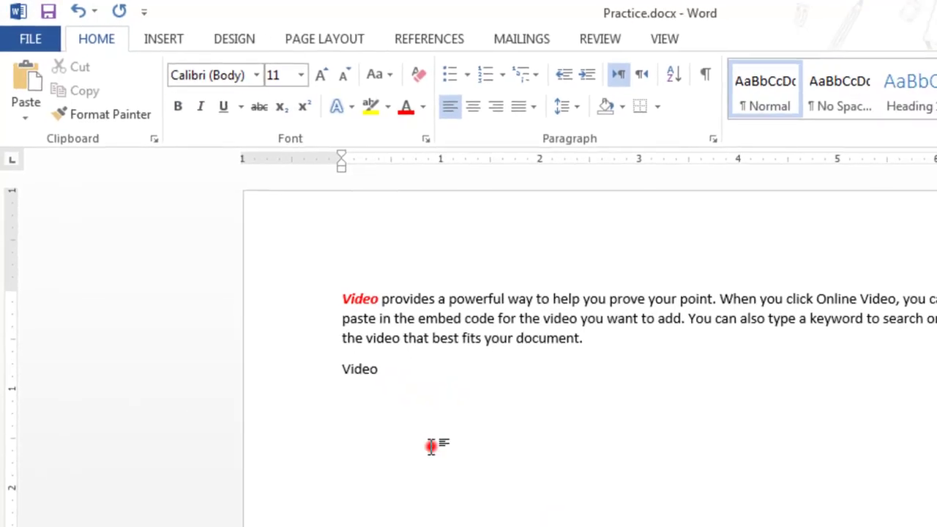
pyautogui.click(420, 394)
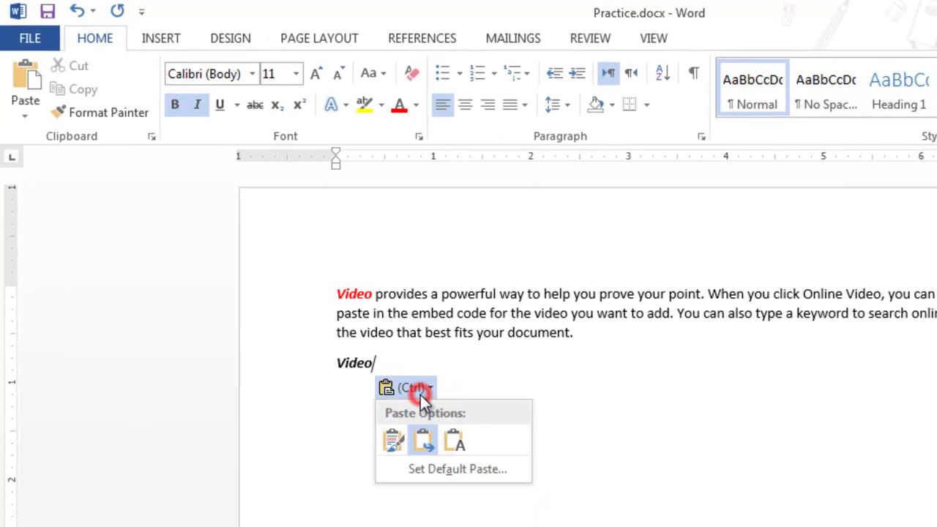
pyautogui.click(394, 446)
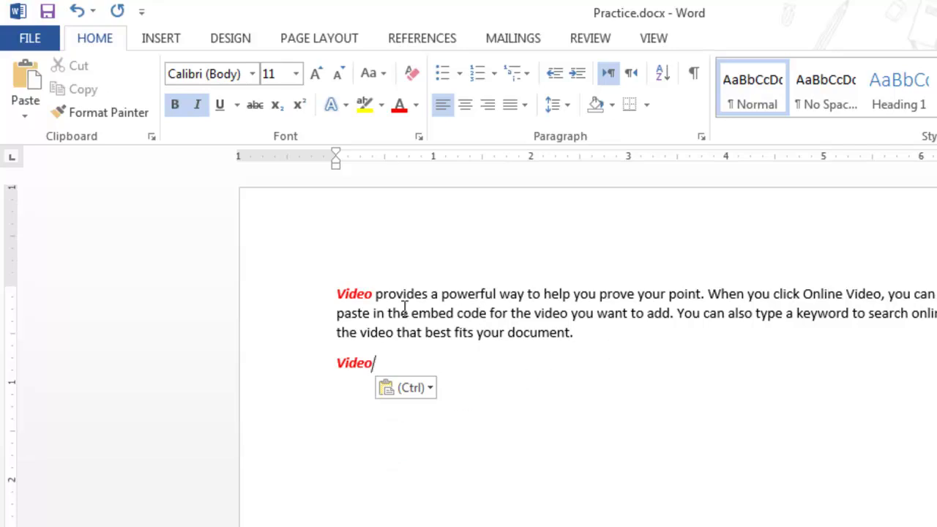
# Select the first word Video in the paragraph
pyautogui.click(357, 293)
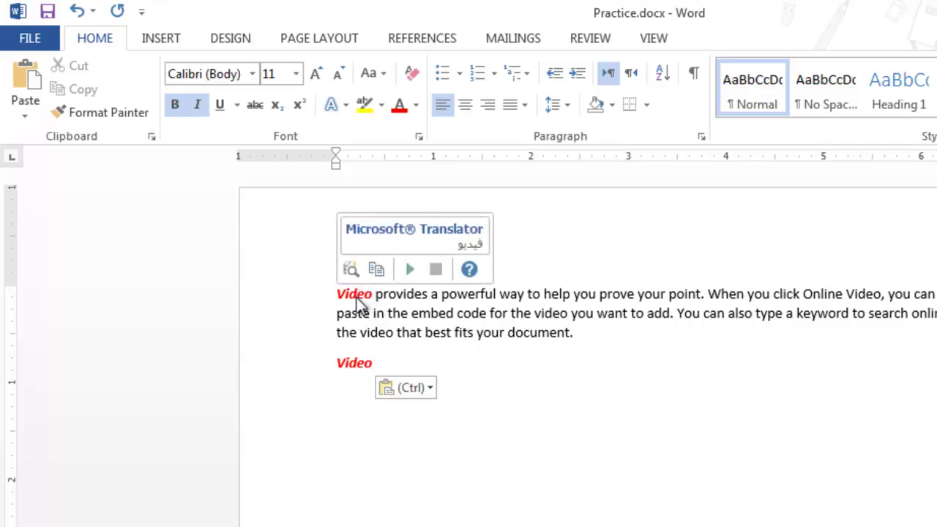
pyautogui.moveTo(809, 298)
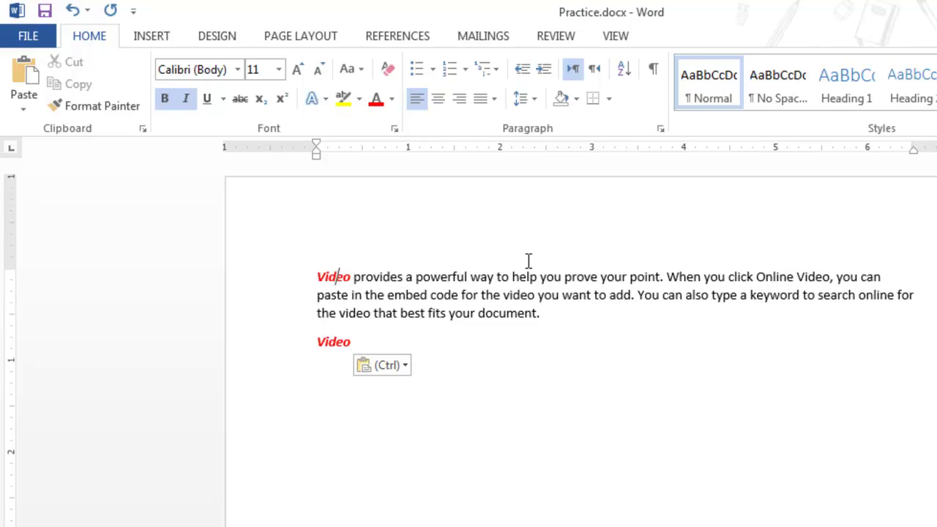
pyautogui.click(324, 276)
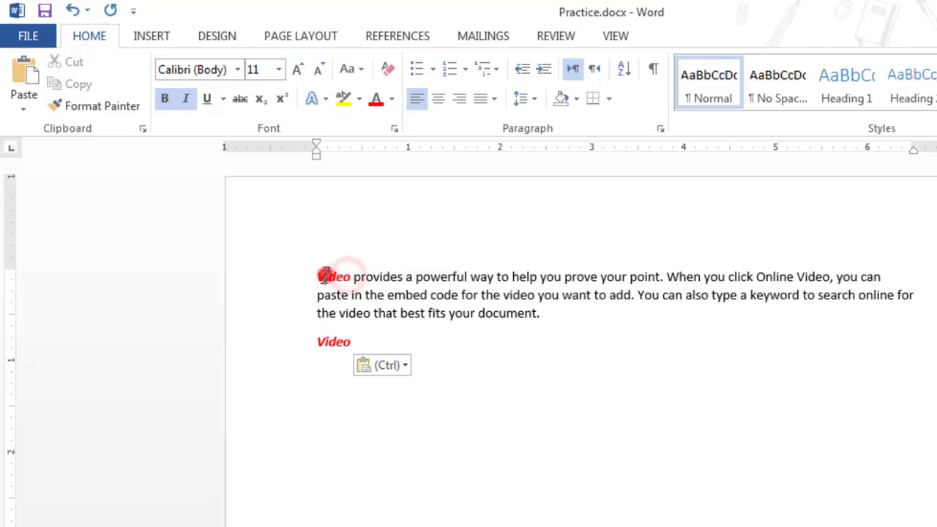
pyautogui.doubleClick(324, 276)
pyautogui.press('super+c')
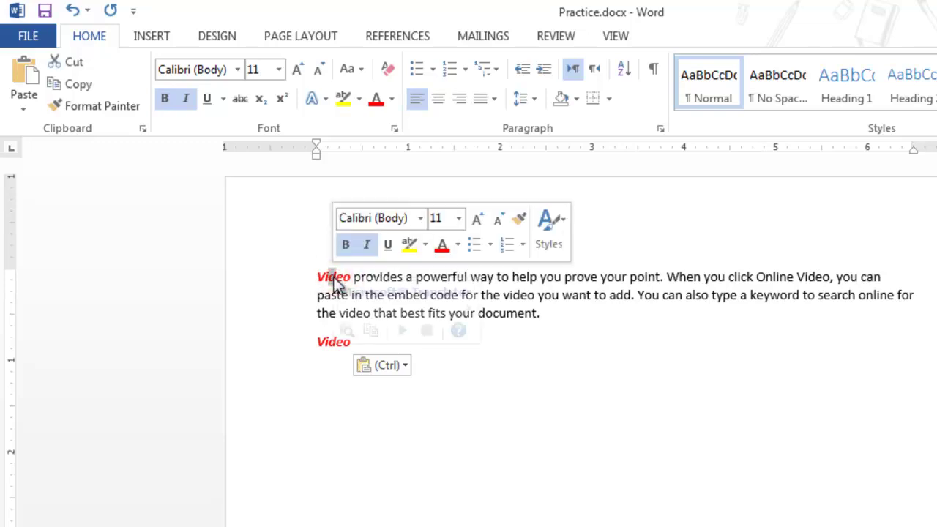
# Format-paint Video's red bold italic onto prove your point, embed, add, can, keyword and that best fits your document
pyautogui.click(334, 280)
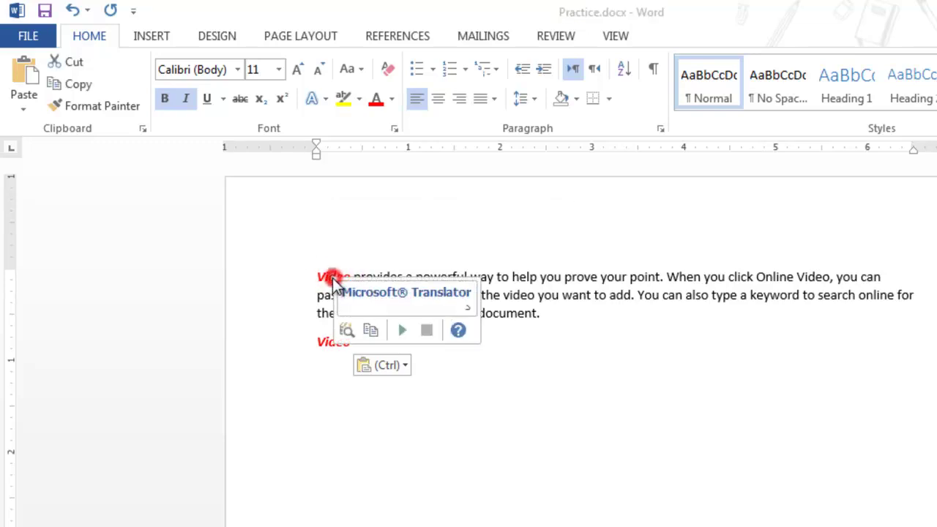
pyautogui.click(85, 106)
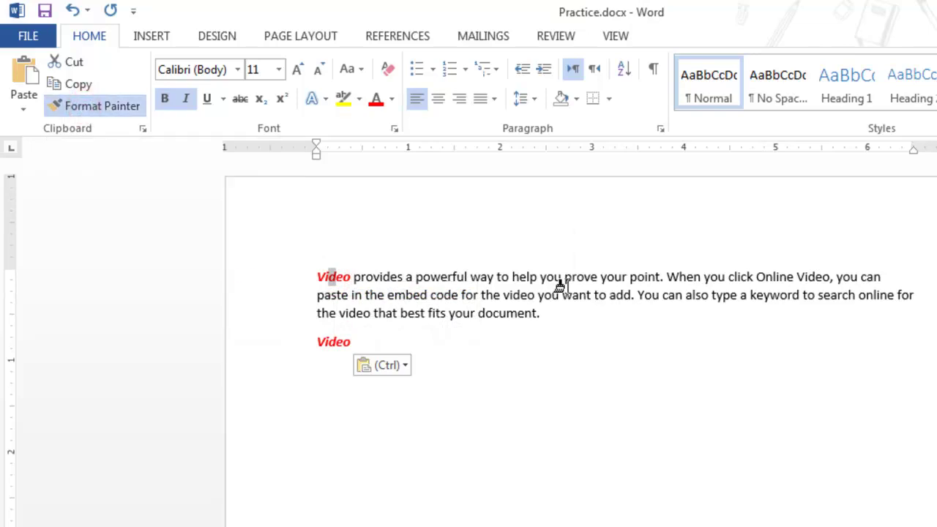
pyautogui.moveTo(565, 276)
pyautogui.mouseDown()
pyautogui.moveTo(678, 282)
pyautogui.moveTo(663, 278)
pyautogui.mouseUp()
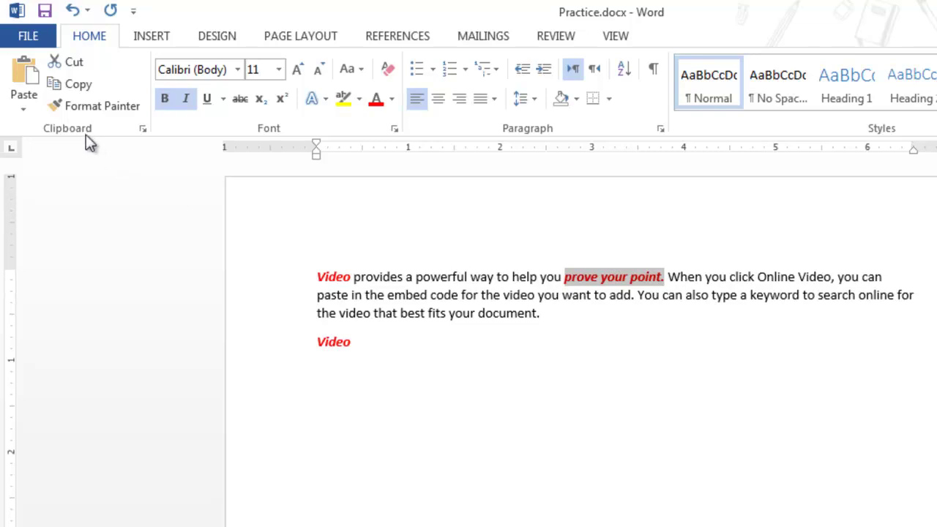
pyautogui.click(69, 107)
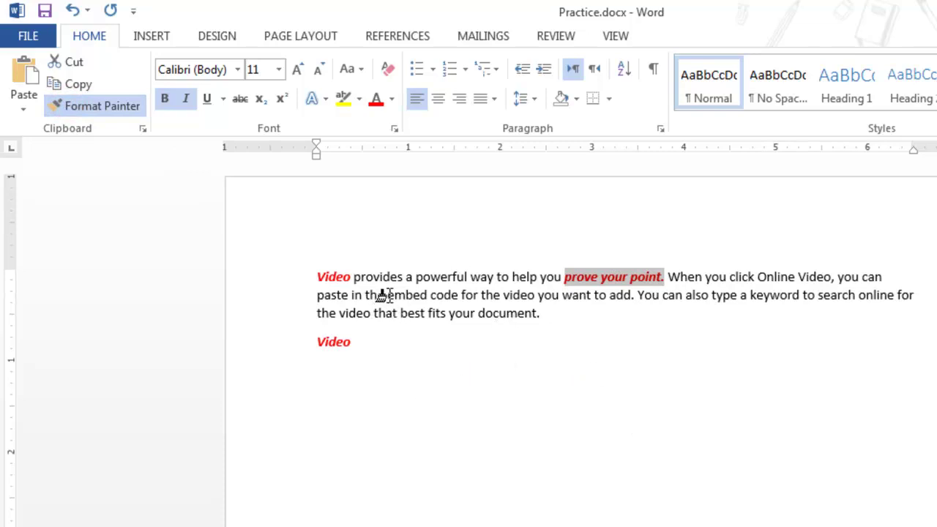
pyautogui.moveTo(392, 294); pyautogui.dragTo(422, 295)
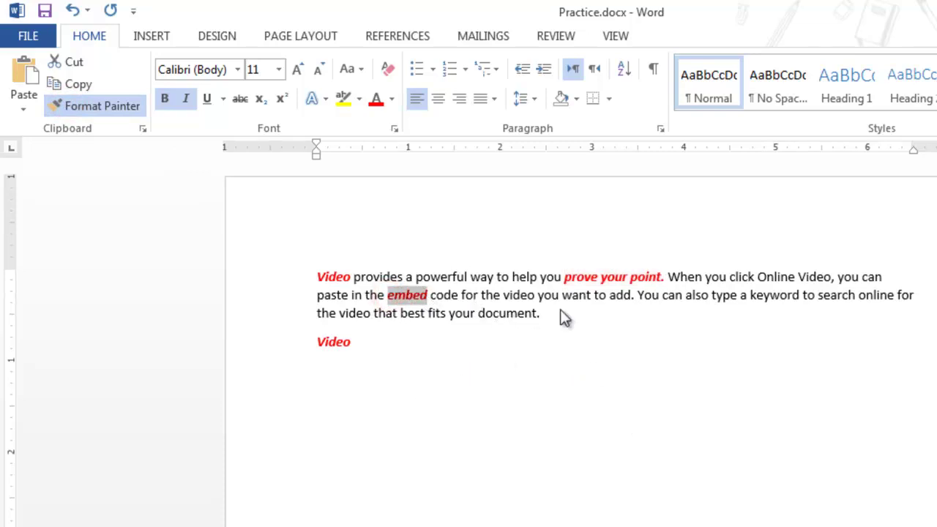
pyautogui.moveTo(610, 295); pyautogui.dragTo(634, 298)
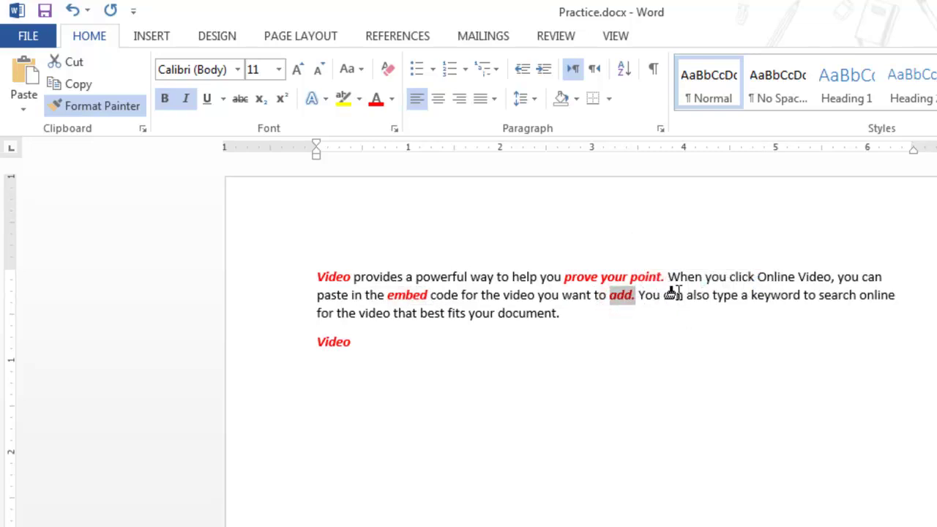
pyautogui.click(674, 294)
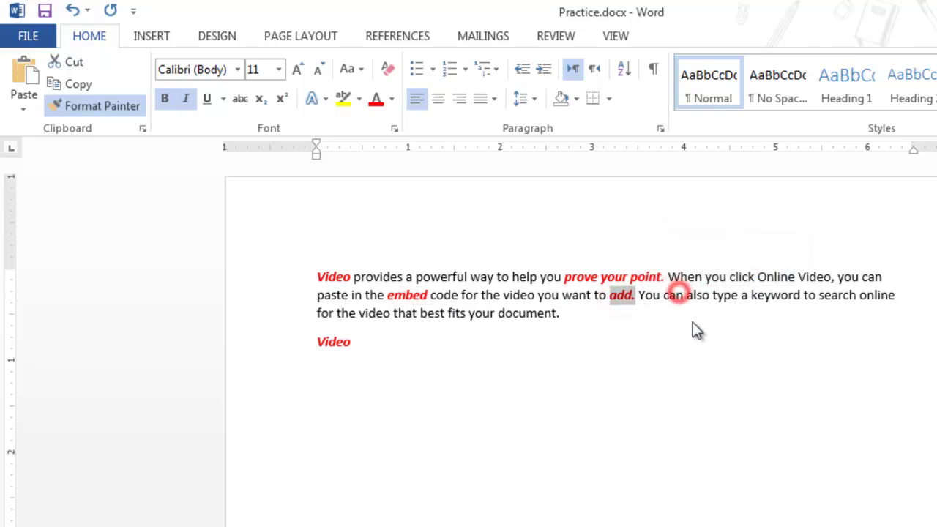
pyautogui.click(772, 296)
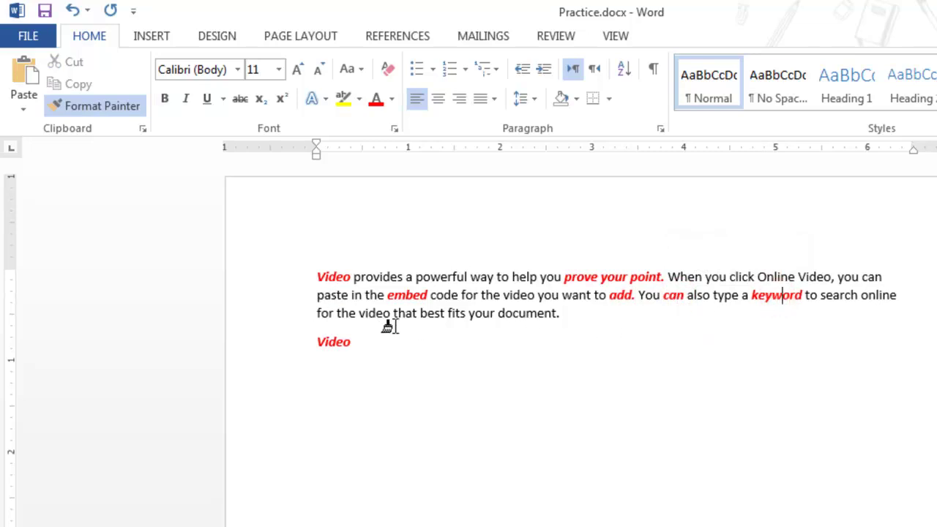
pyautogui.moveTo(393, 313); pyautogui.dragTo(540, 324)
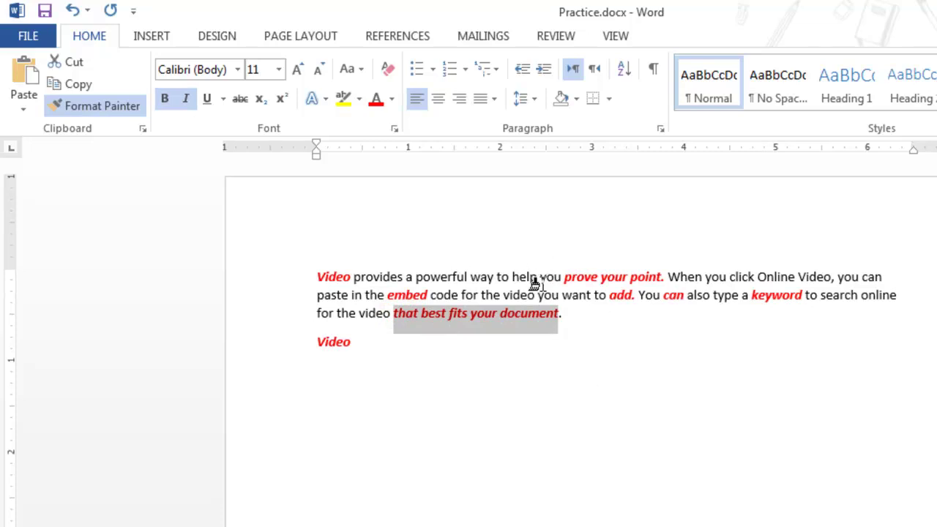
pyautogui.press('Escape')
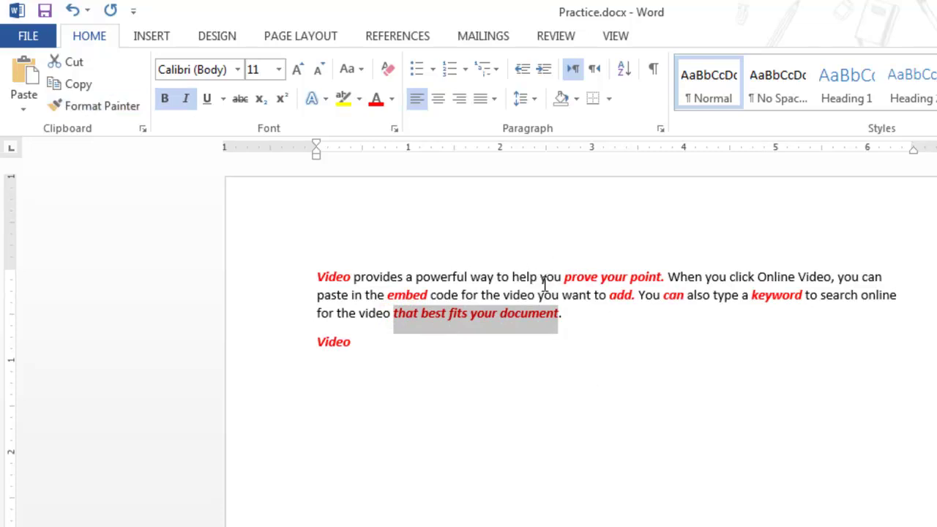
# Show the Clipboard pane and add empty lines below the pasted Video
pyautogui.click(143, 131)
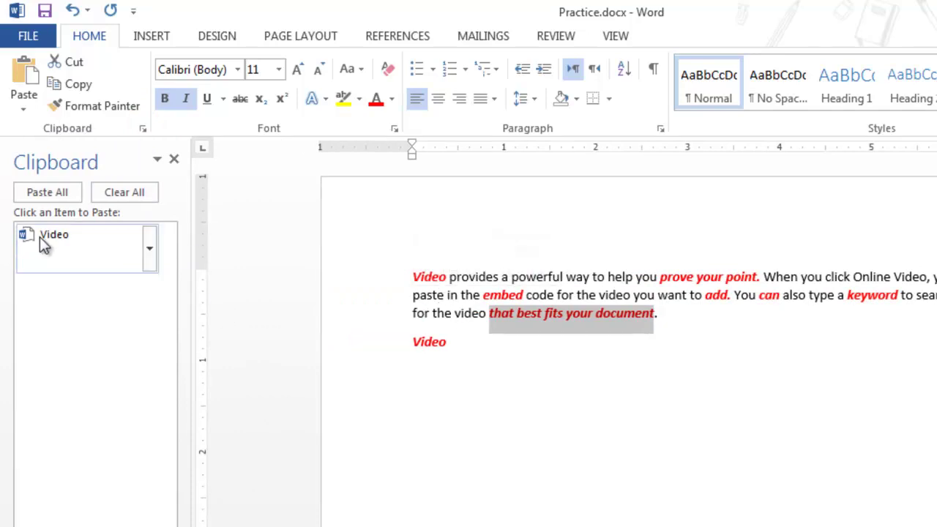
pyautogui.click(474, 356)
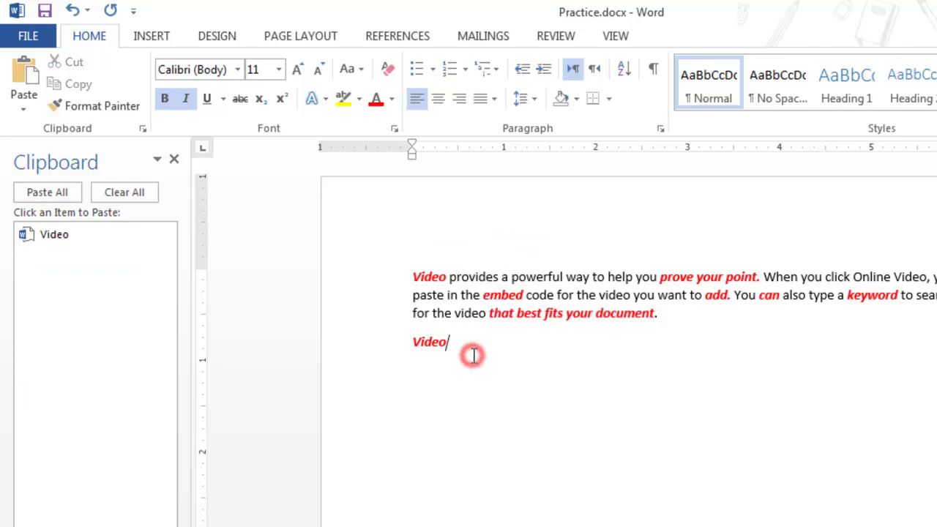
pyautogui.press('Return')
pyautogui.press('Return')
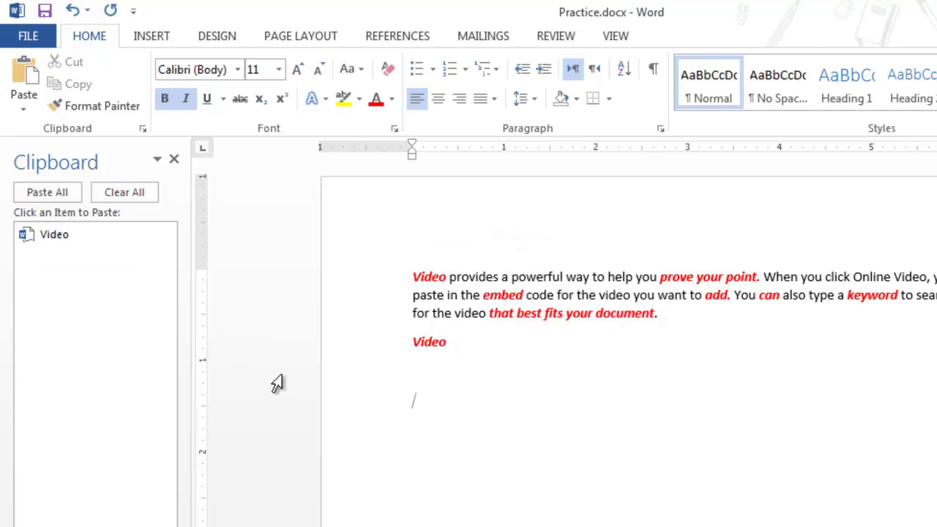
# Paste a second Video from the Clipboard at the left margin lower down, then select 'powerful'
pyautogui.click(445, 490)
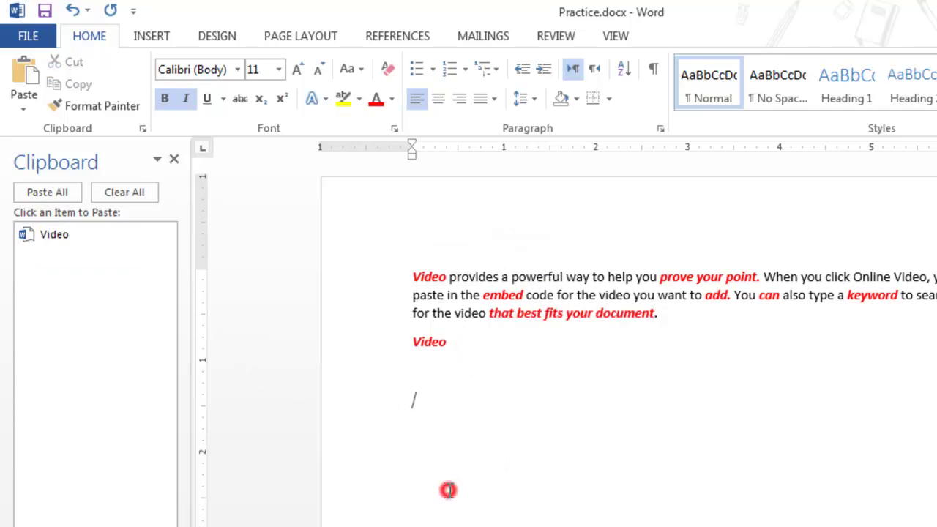
pyautogui.click(647, 456)
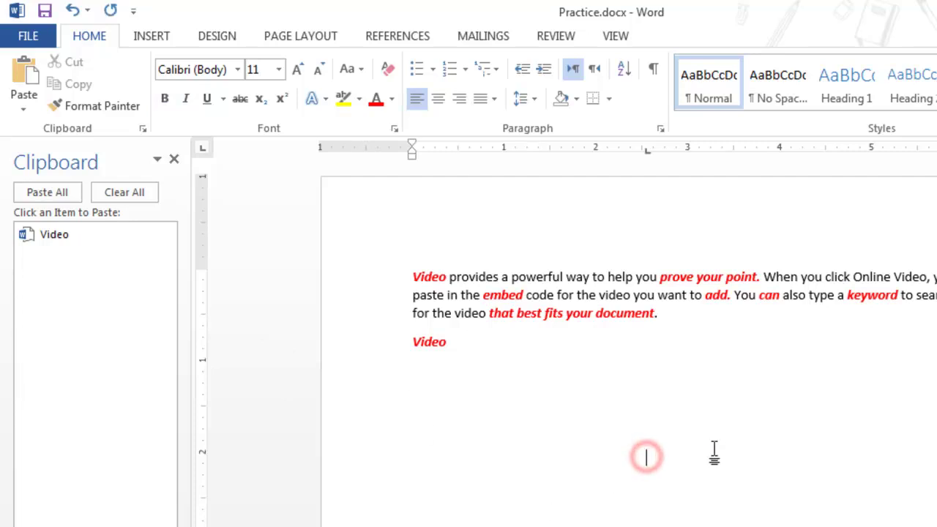
pyautogui.click(787, 420)
pyautogui.click(891, 401)
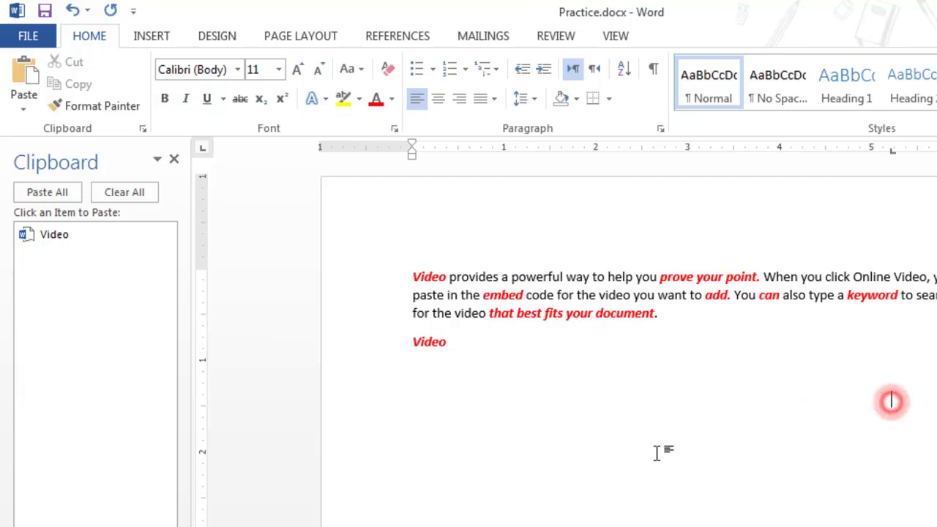
pyautogui.click(429, 465)
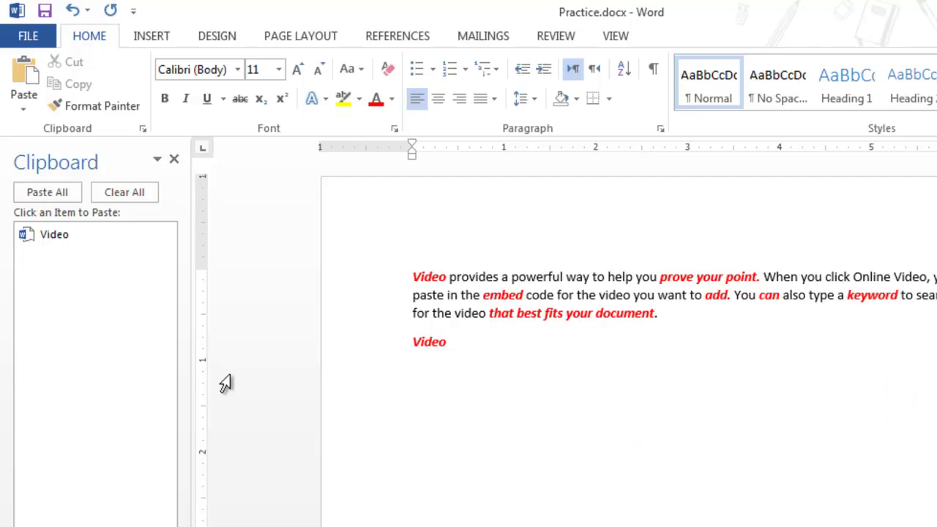
pyautogui.click(59, 244)
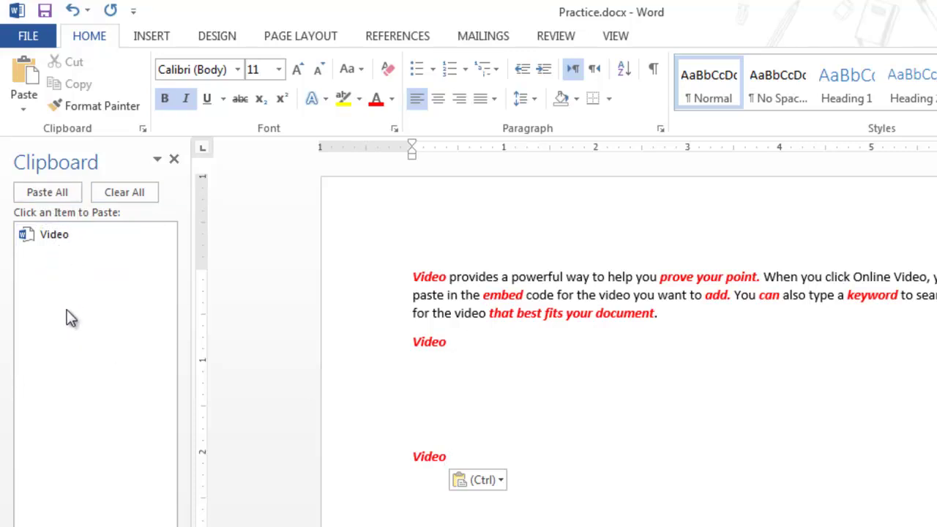
pyautogui.doubleClick(549, 282)
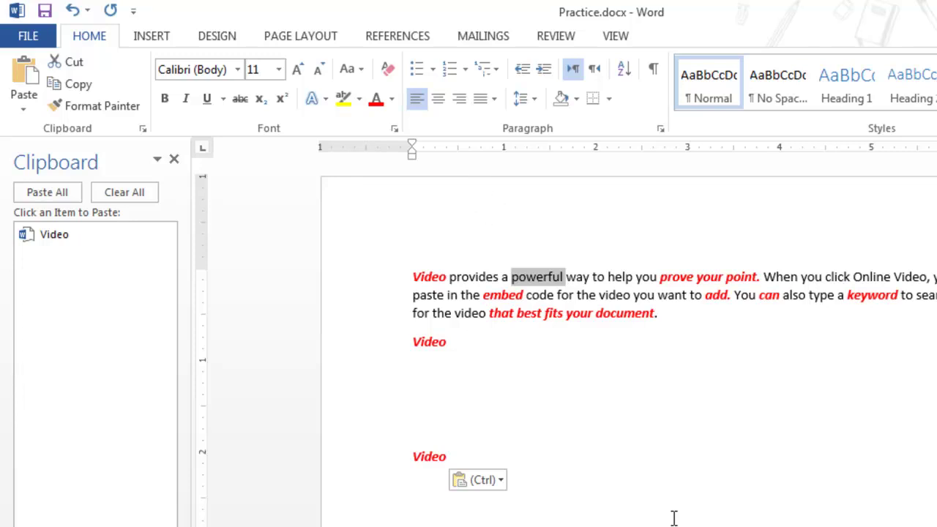
# Cut 'powerful' from the first sentence and paste it from the Clipboard between the two Video lines
pyautogui.rightClick(534, 281)
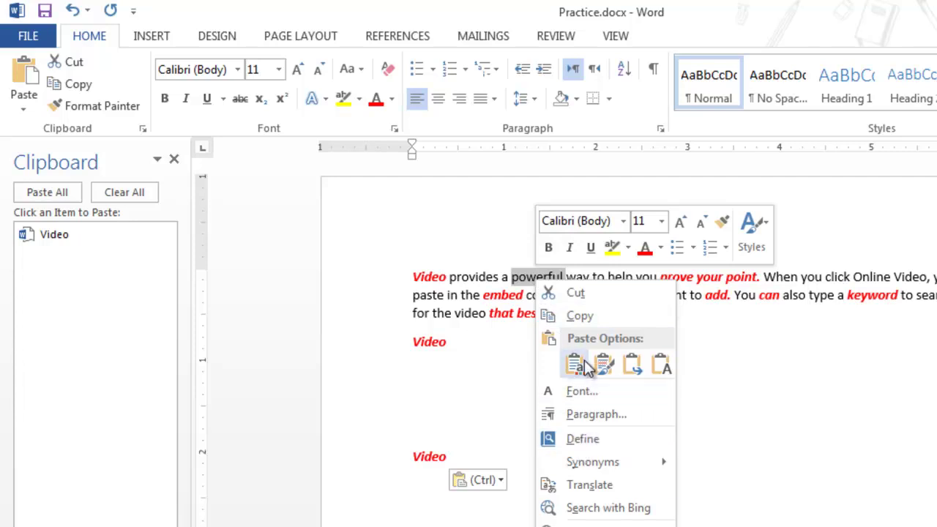
pyautogui.click(575, 294)
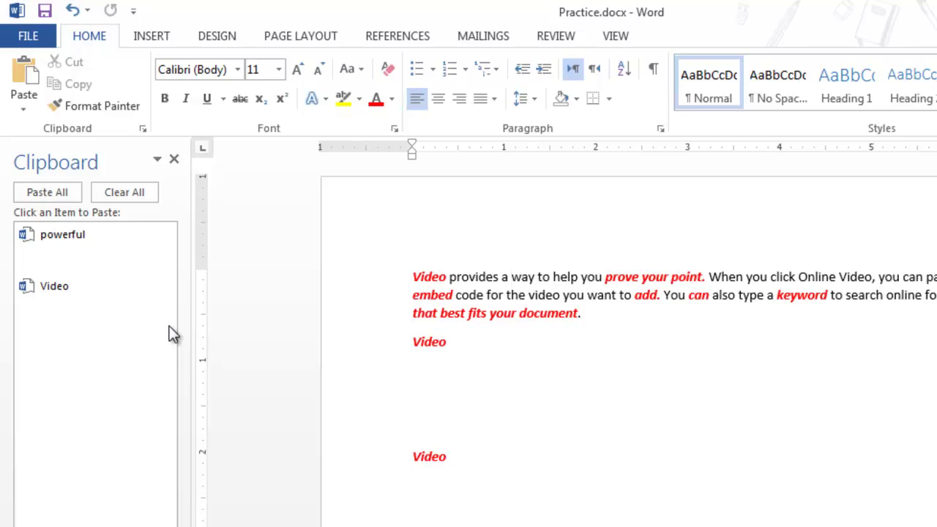
pyautogui.click(449, 404)
pyautogui.click(52, 236)
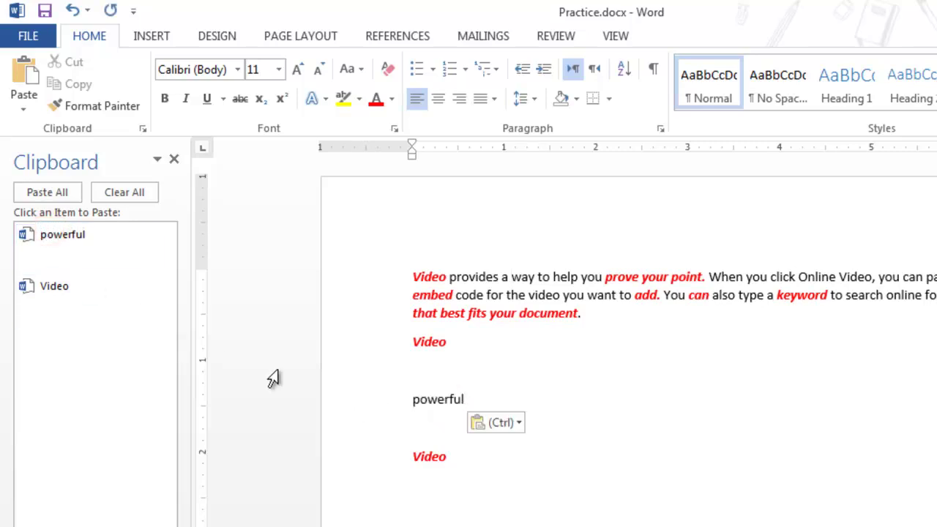
# Drag-select the whole first paragraph
pyautogui.click(641, 335)
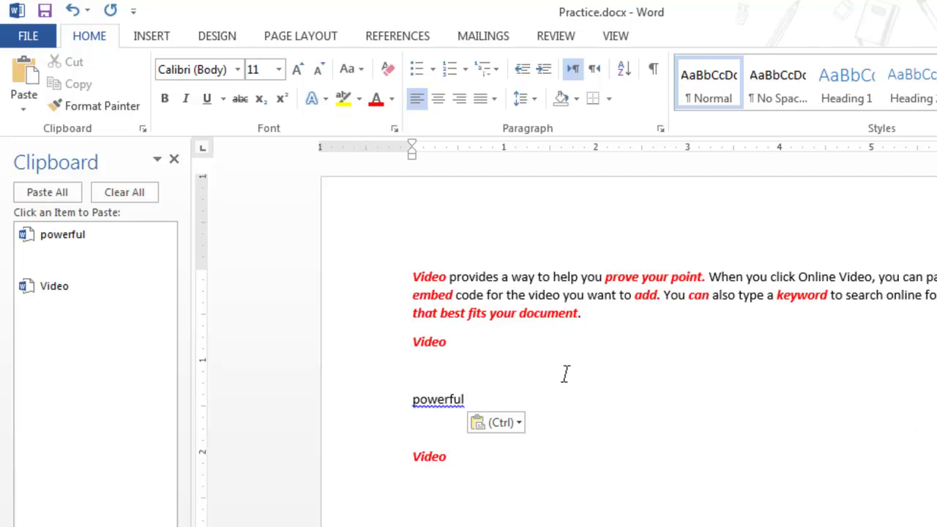
pyautogui.moveTo(444, 403)
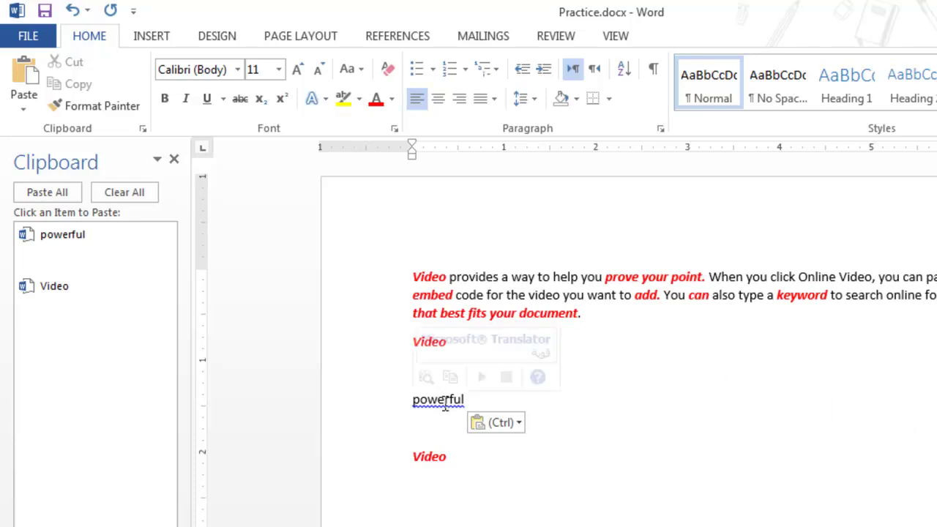
pyautogui.moveTo(414, 276)
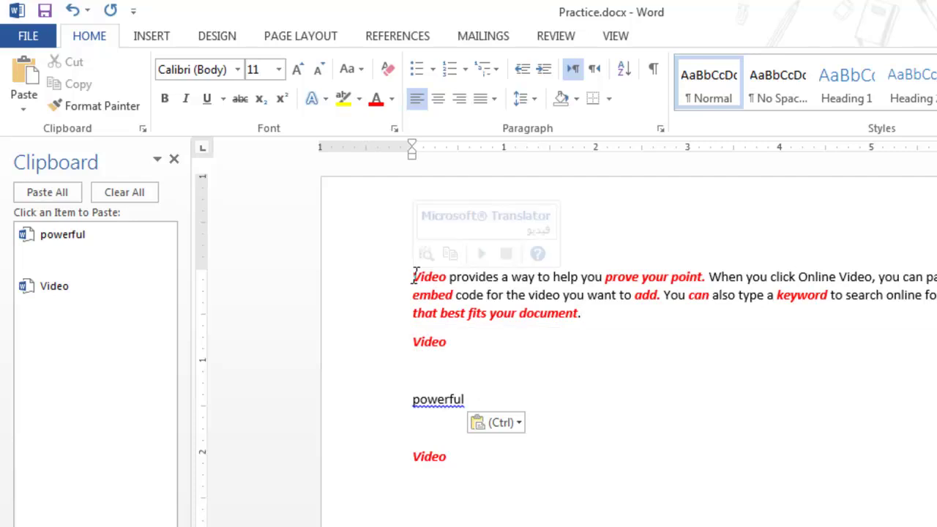
pyautogui.moveTo(414, 277); pyautogui.dragTo(568, 312)
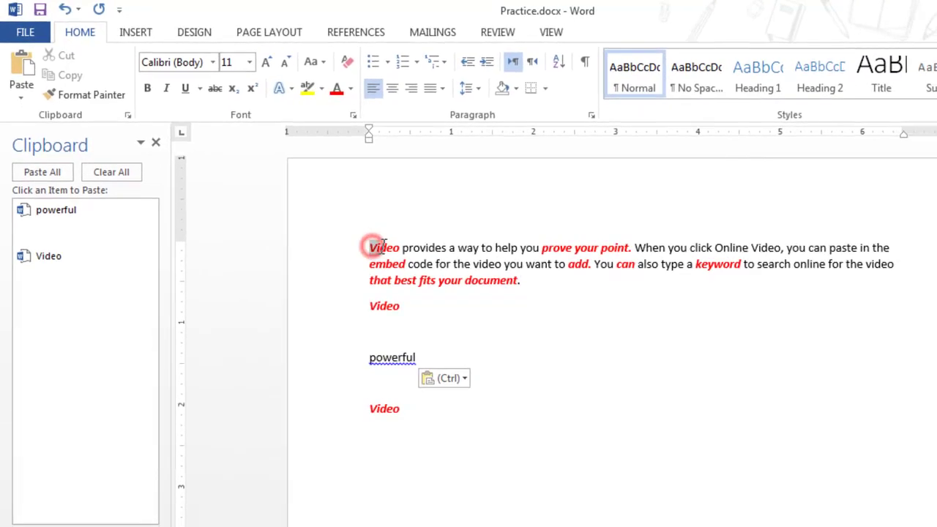
pyautogui.moveTo(507, 279); pyautogui.dragTo(536, 296)
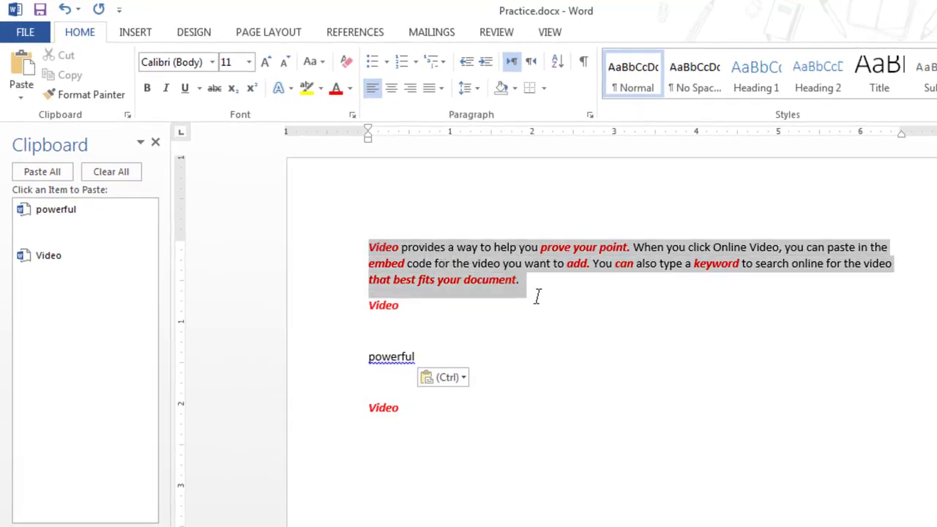
# Set the empty line below the first Video to Cambria, size 36
pyautogui.click(538, 330)
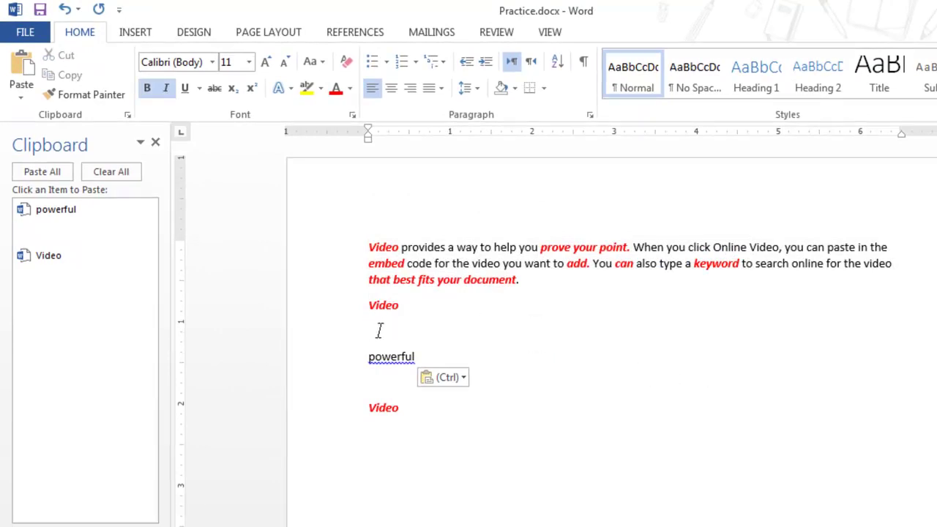
pyautogui.click(212, 61)
pyautogui.click(186, 207)
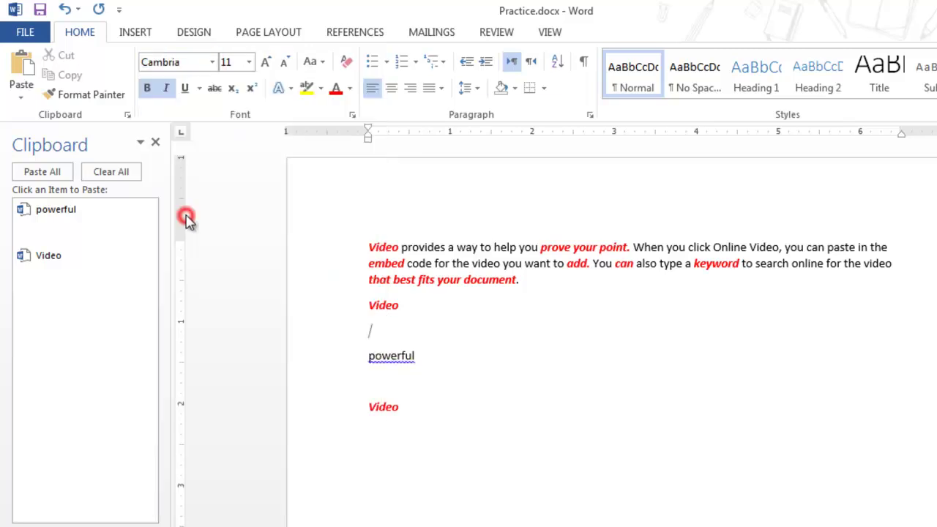
pyautogui.click(250, 62)
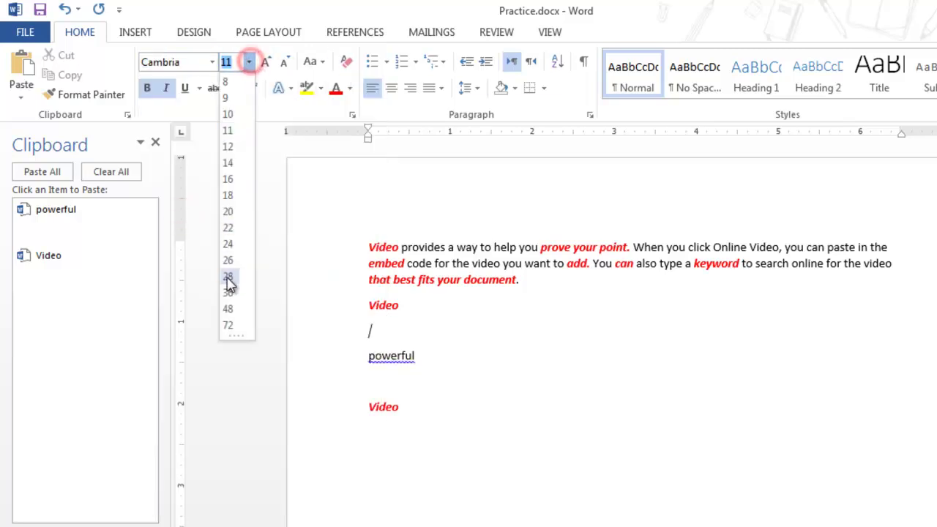
pyautogui.click(228, 284)
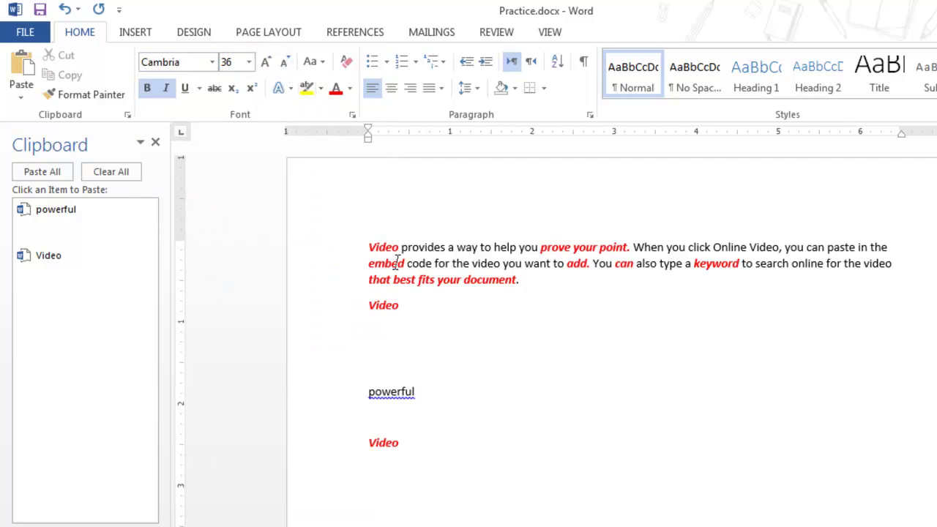
# Reselect the entire first paragraph
pyautogui.moveTo(370, 246); pyautogui.dragTo(468, 295)
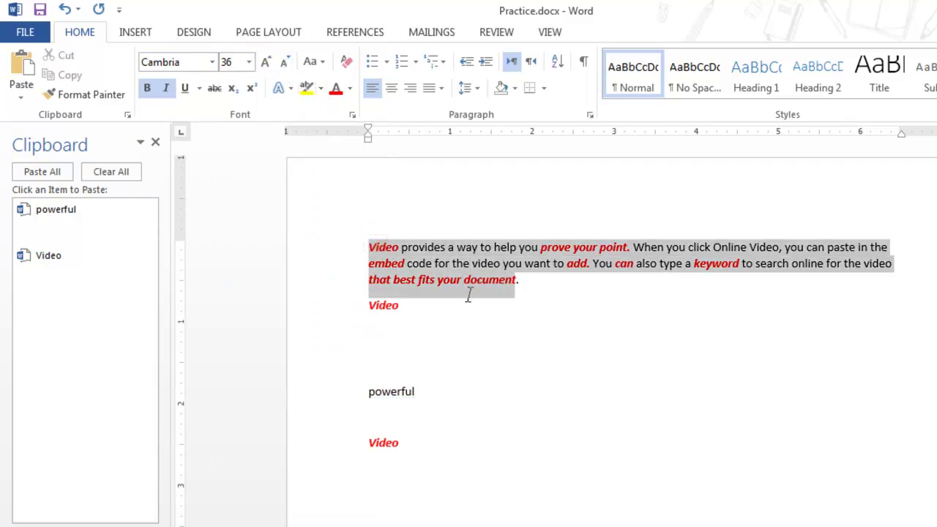
pyautogui.click(428, 349)
pyautogui.click(410, 356)
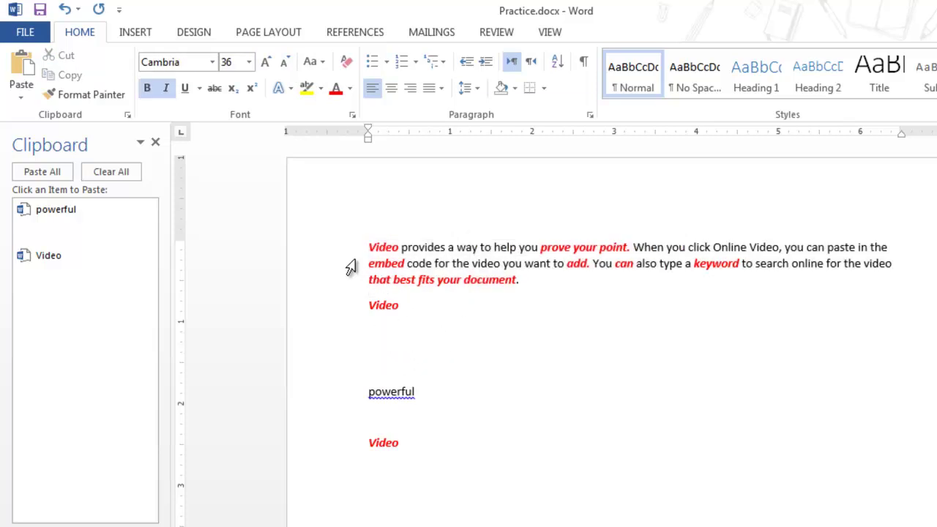
pyautogui.moveTo(370, 245); pyautogui.dragTo(532, 288)
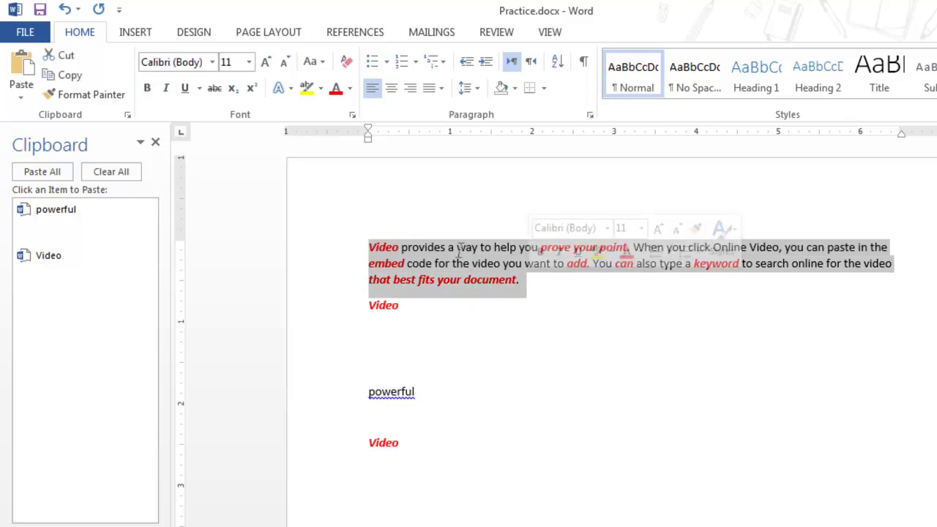
# Turn the first paragraph's text black and put a bottom border under it
pyautogui.click(336, 91)
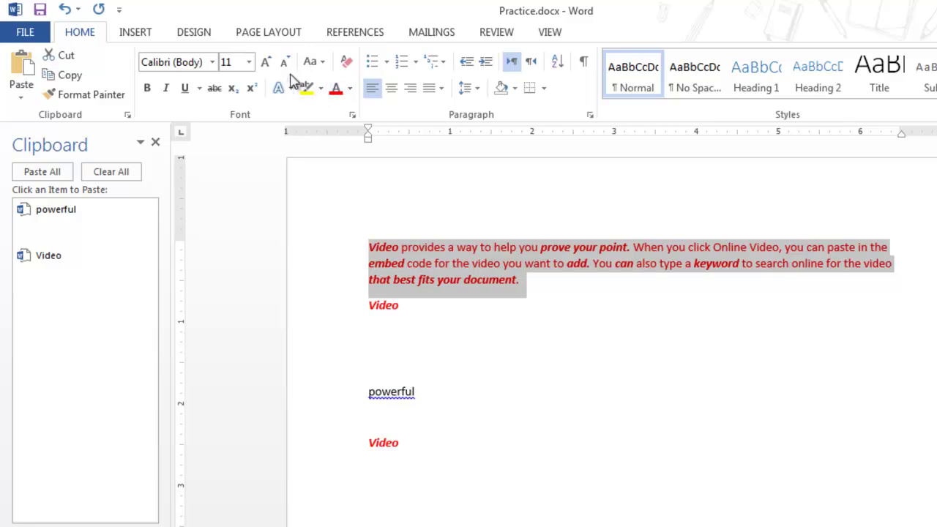
pyautogui.click(350, 87)
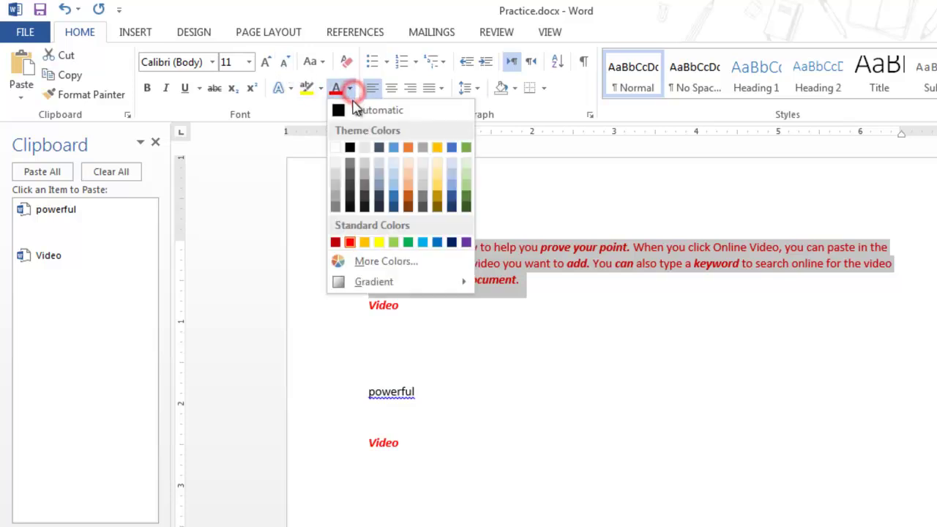
pyautogui.click(351, 147)
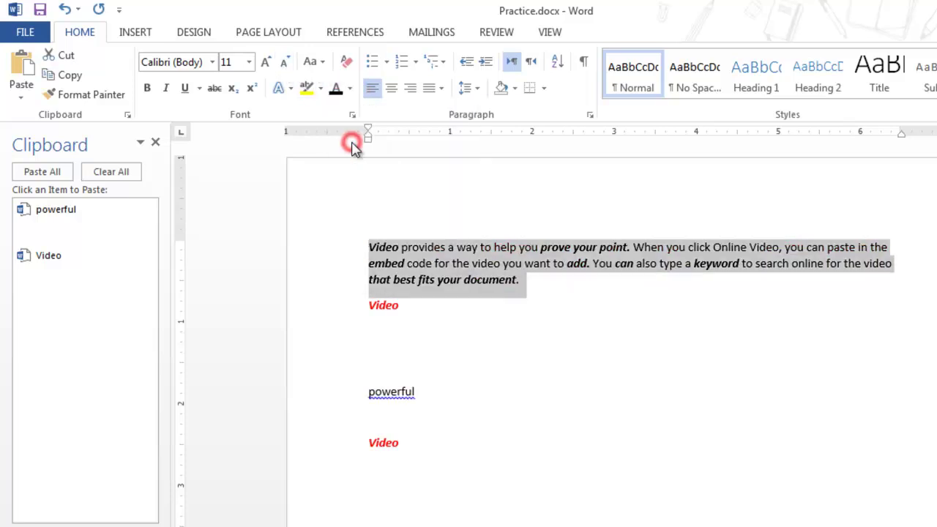
pyautogui.click(531, 89)
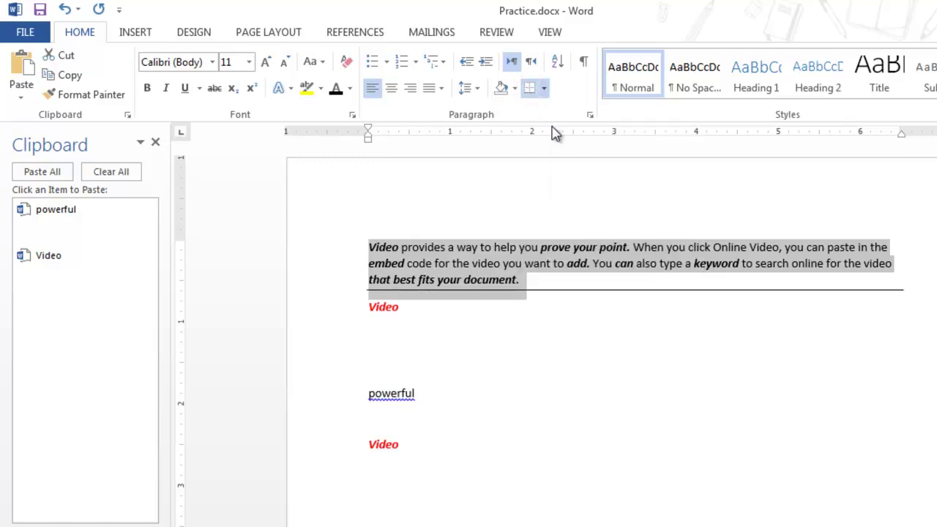
pyautogui.click(543, 89)
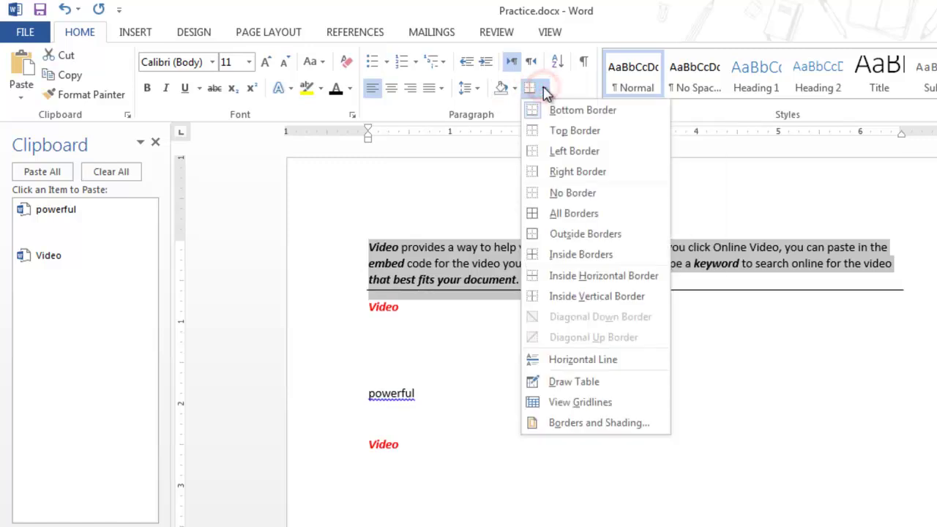
# Apply Outside Borders to the first paragraph and give it orange shading
pyautogui.click(576, 238)
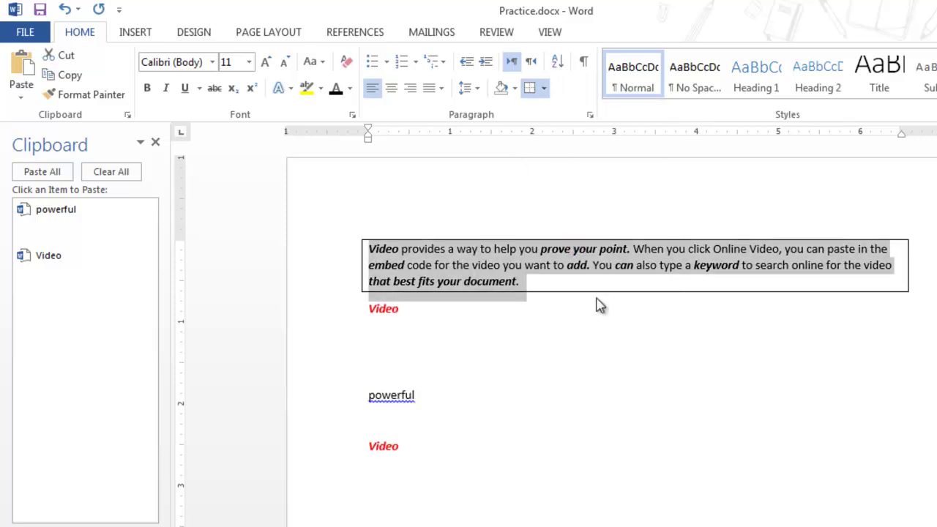
pyautogui.click(610, 335)
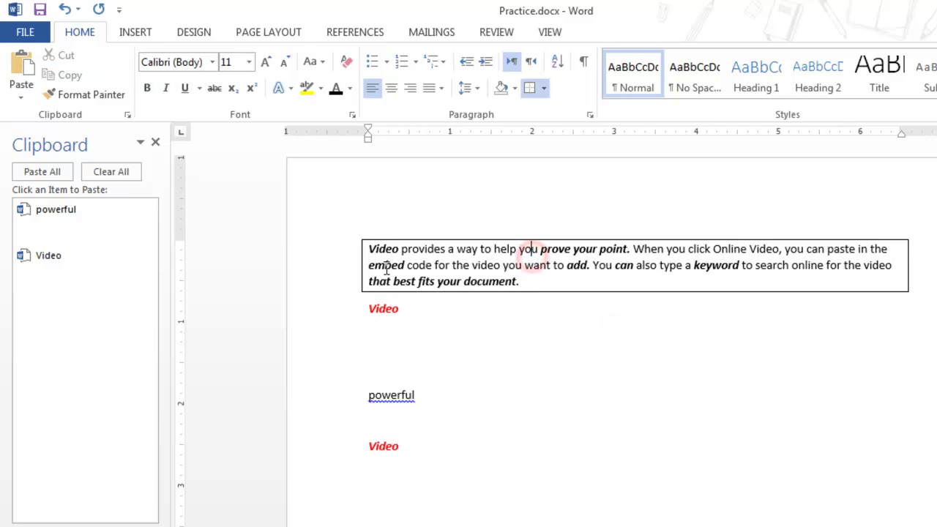
pyautogui.moveTo(368, 249); pyautogui.dragTo(559, 281)
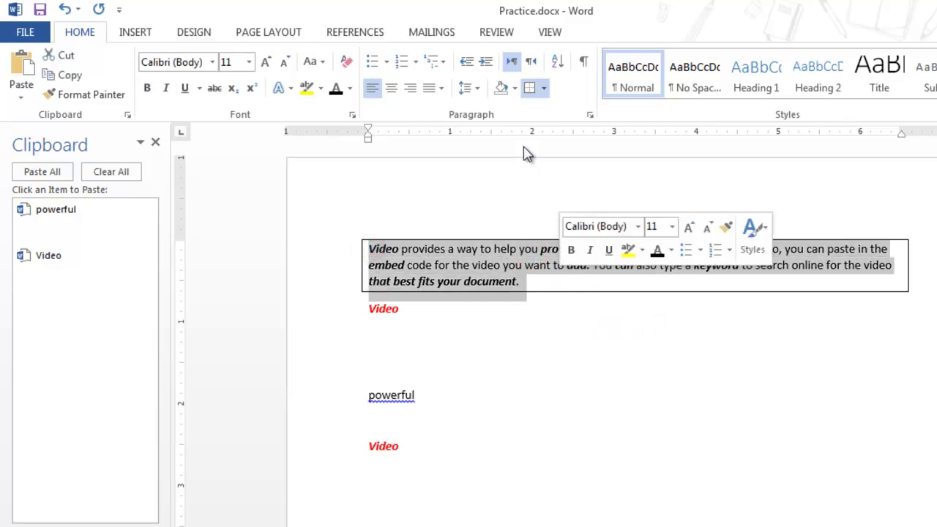
pyautogui.click(515, 88)
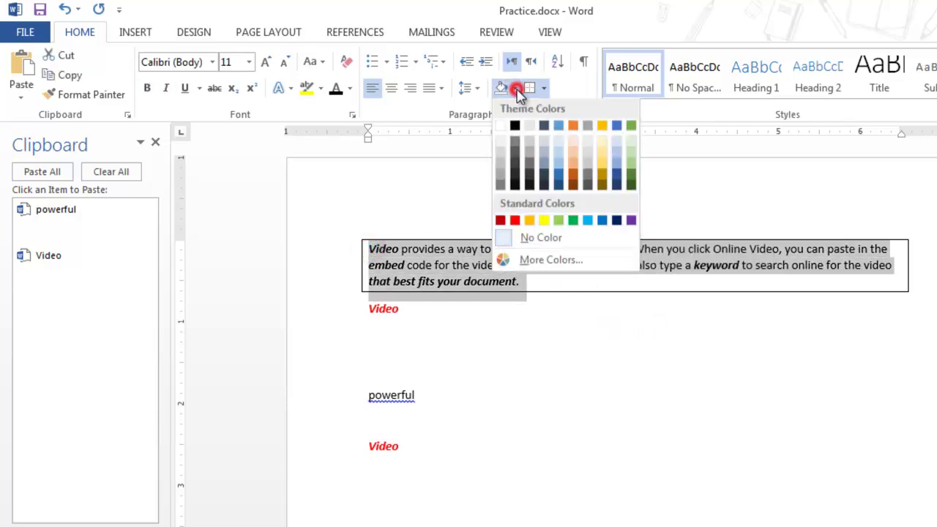
pyautogui.click(573, 128)
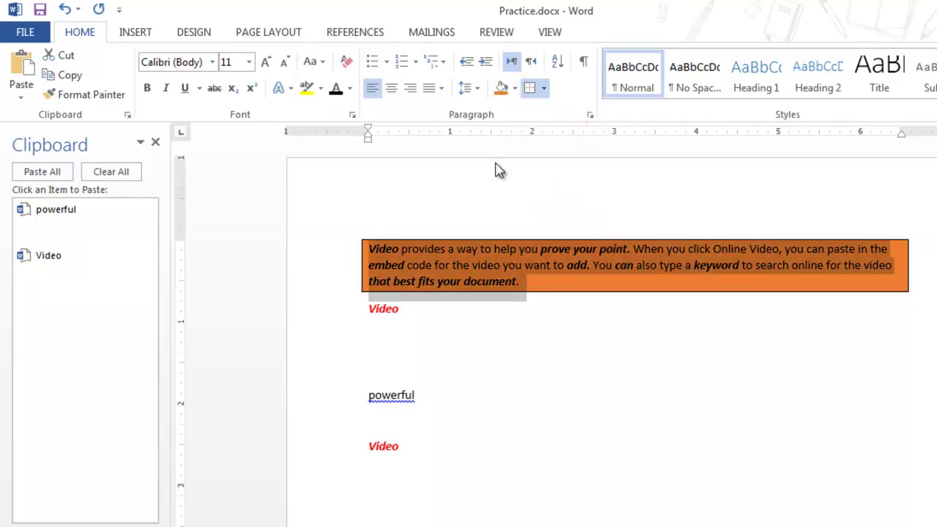
pyautogui.click(542, 356)
# Apply No Spacing to the text and delete the empty lines below Video and powerful
pyautogui.click(488, 484)
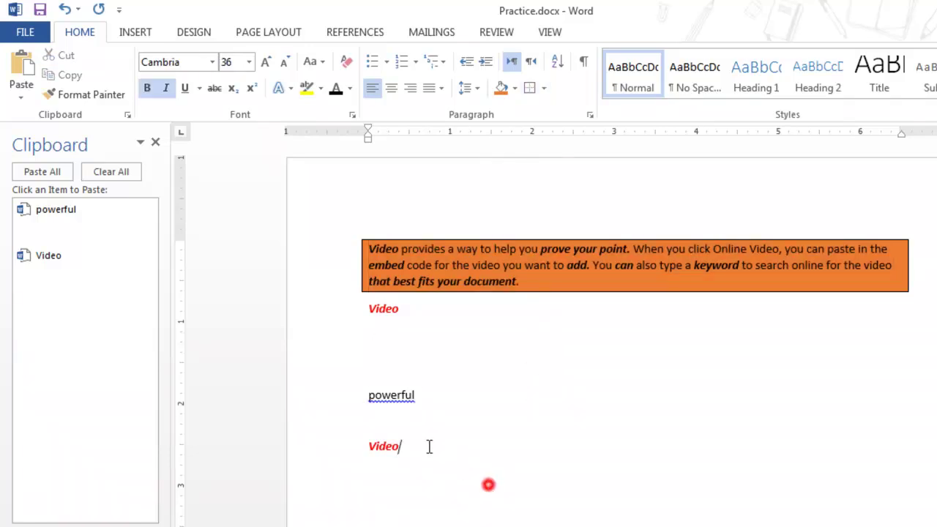
pyautogui.moveTo(429, 446); pyautogui.dragTo(307, 222)
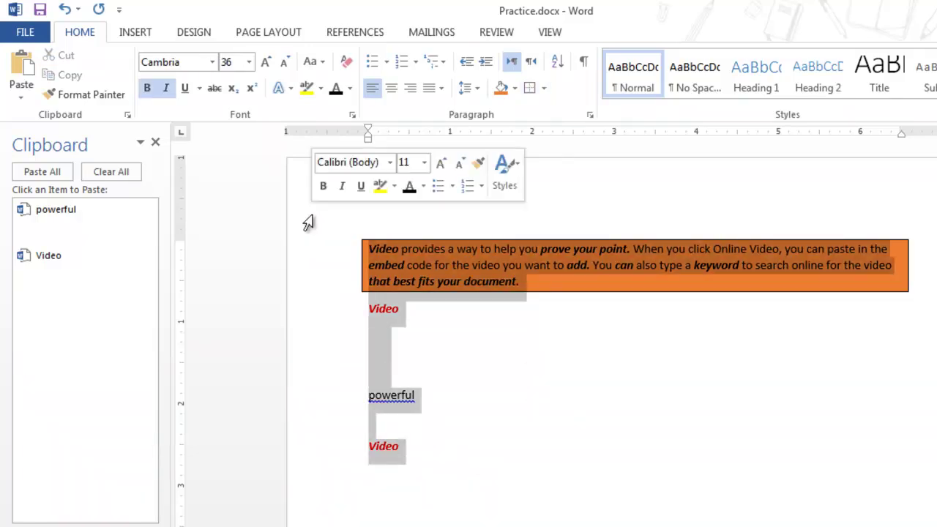
pyautogui.click(681, 85)
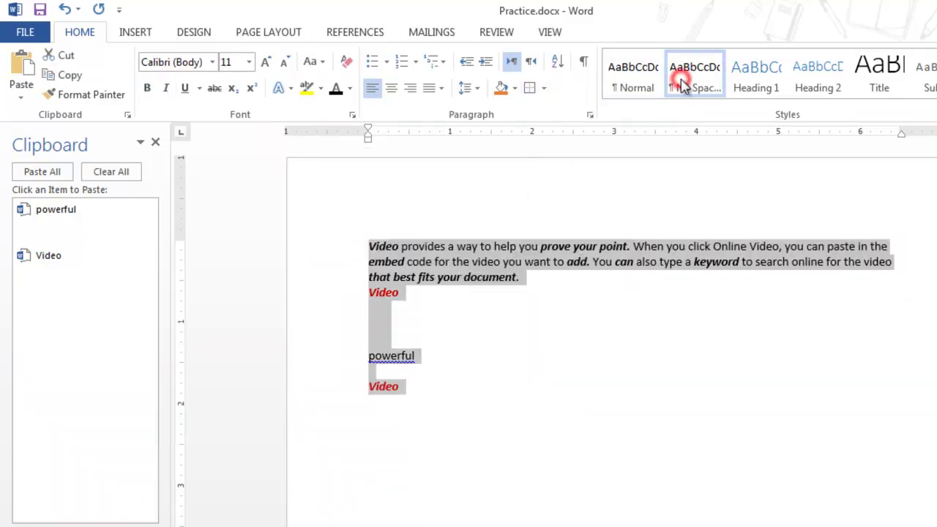
pyautogui.click(393, 312)
pyautogui.press('Delete')
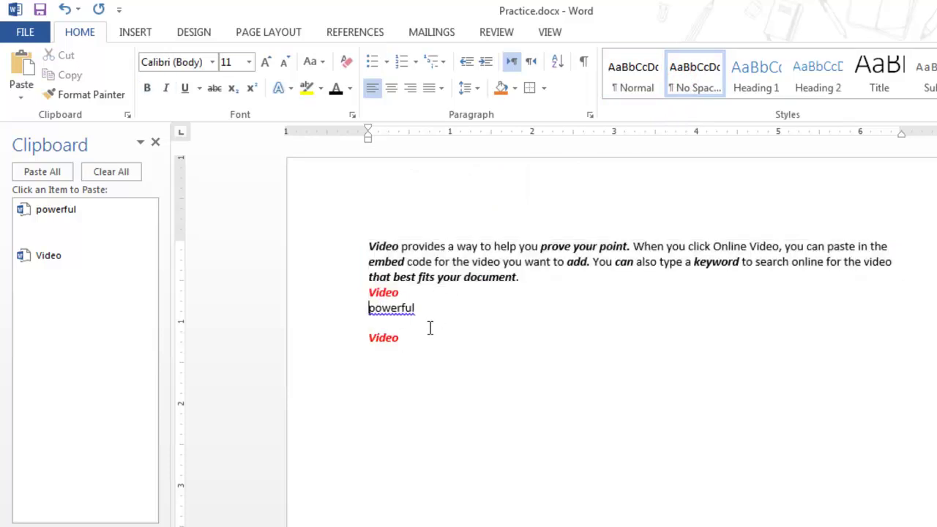
pyautogui.click(393, 325)
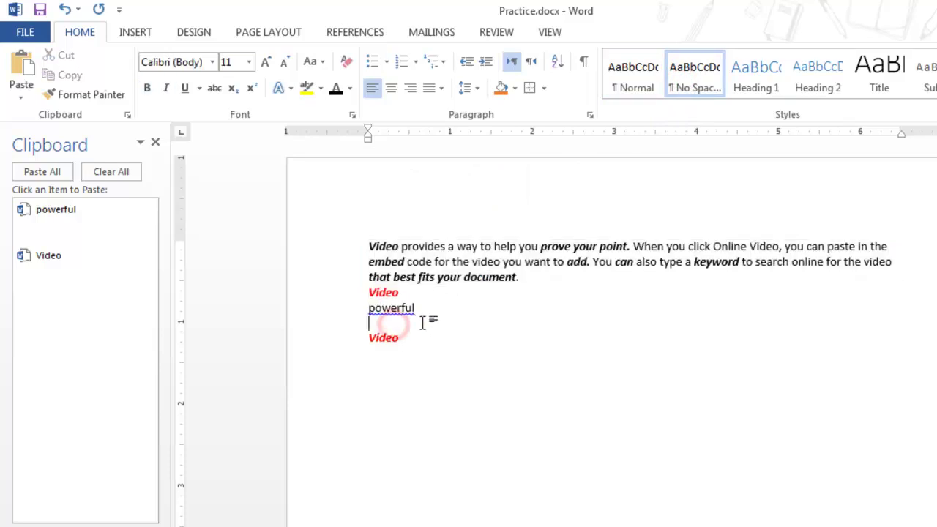
pyautogui.press('Delete')
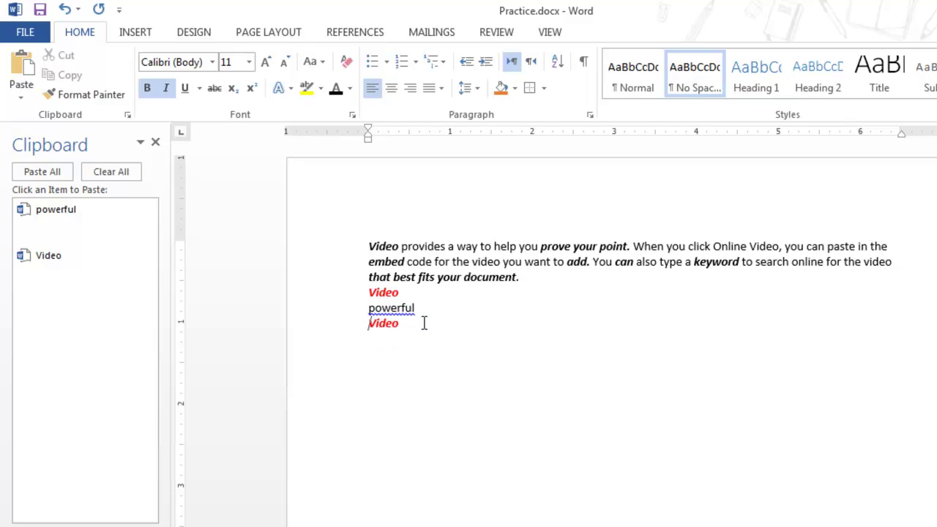
# With formatting marks shown, remove the leftover empty paragraphs around powerful and the second Video
pyautogui.press('Return')
pyautogui.press('Up')
pyautogui.press('Up')
pyautogui.press('Return')
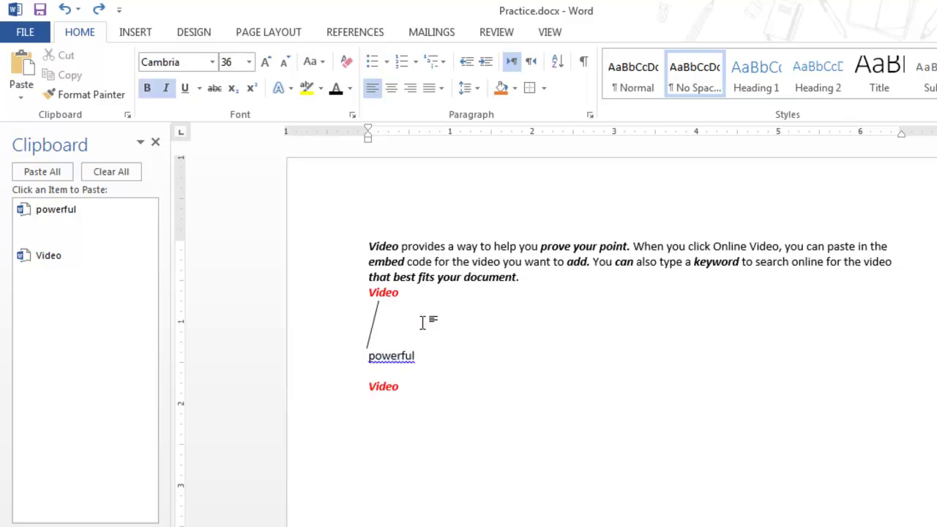
pyautogui.click(584, 66)
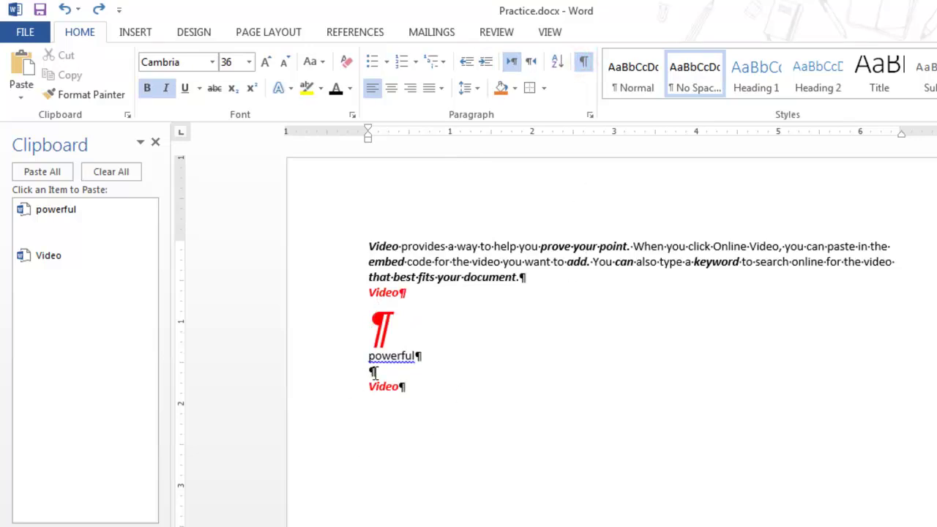
pyautogui.click(398, 318)
pyautogui.hotkey('ctrl', 'a')
pyautogui.hotkey('ctrl', 'shift', 'n')
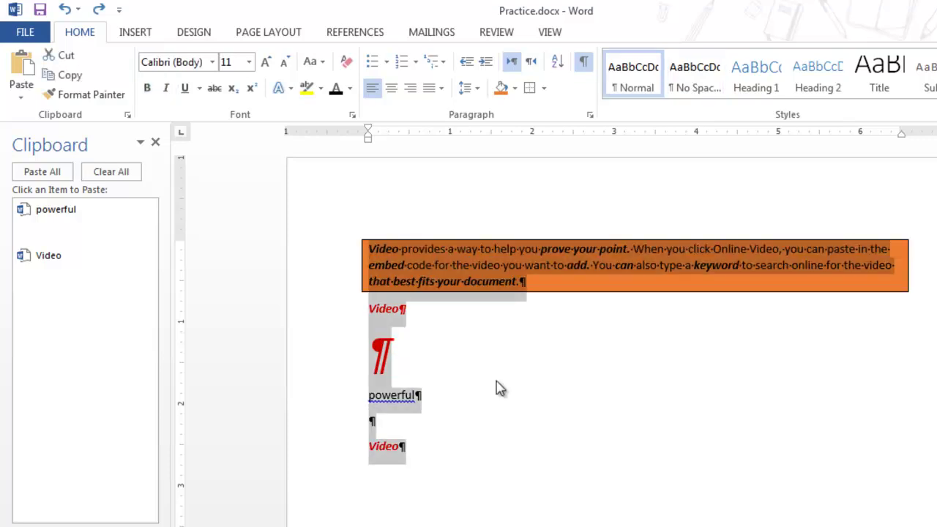
pyautogui.hotkey('ctrl', 'z')
pyautogui.hotkey('ctrl', 'z')
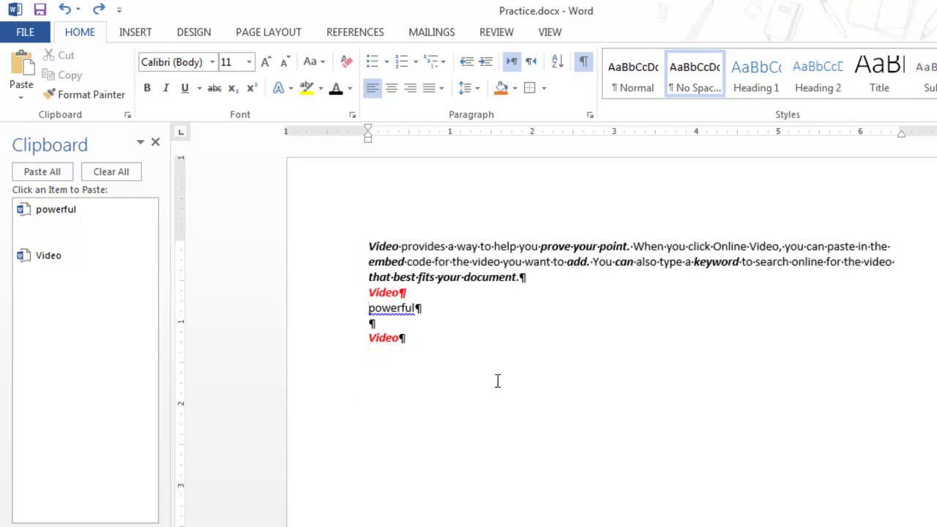
pyautogui.press('Down')
pyautogui.press('Delete')
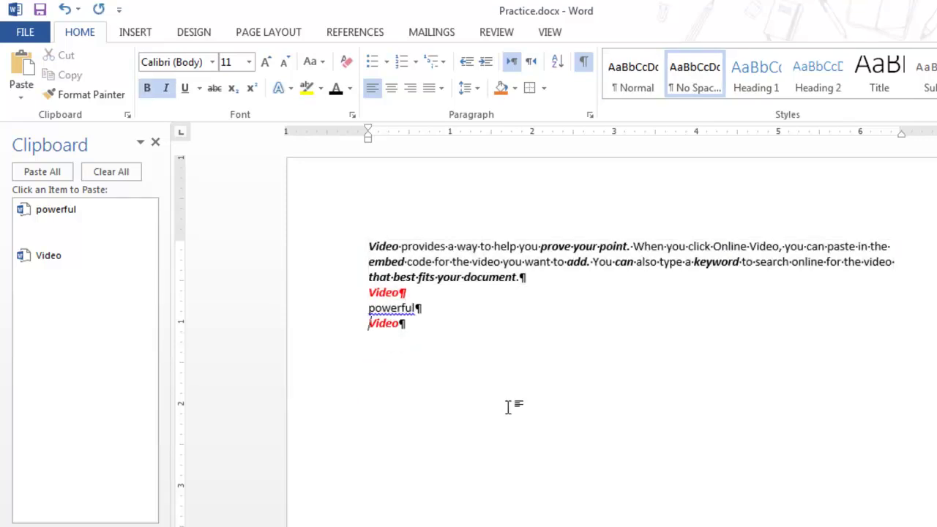
# Clear all formatting from the whole text to plain Calibri 11 and close the Clipboard pane
pyautogui.click(550, 416)
pyautogui.moveTo(459, 367); pyautogui.dragTo(324, 215)
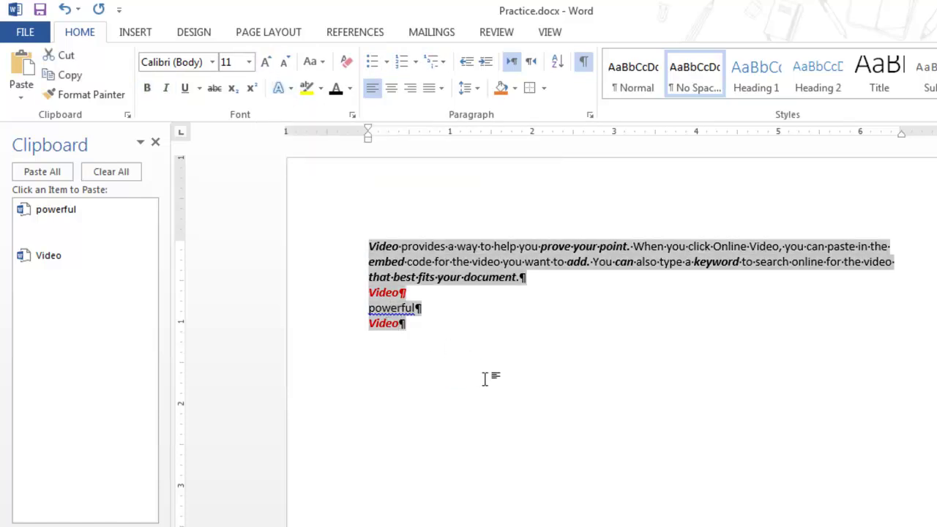
pyautogui.click(347, 63)
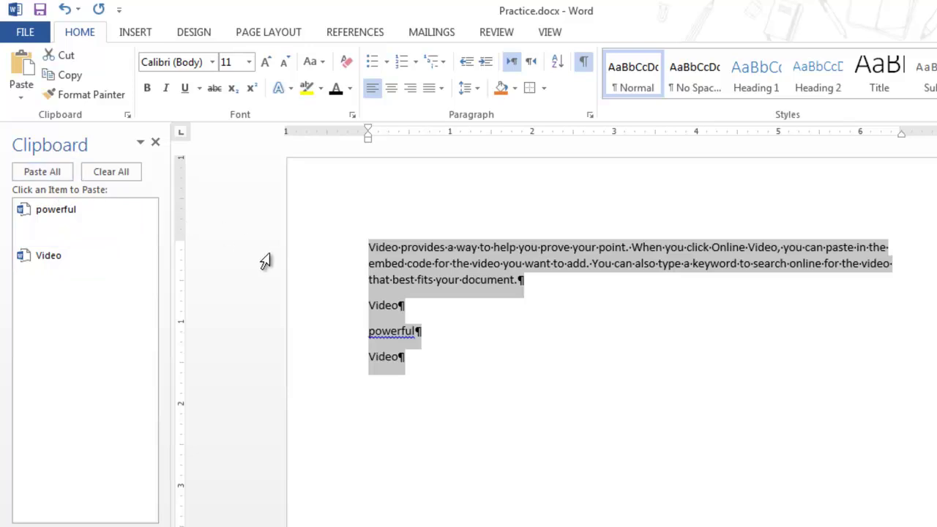
pyautogui.click(156, 142)
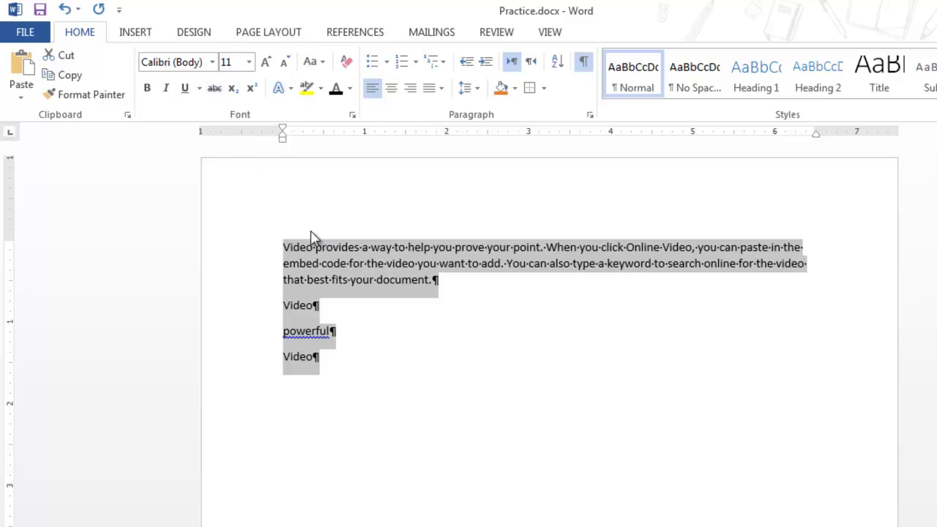
# Apply the grey style from the last row of Text Effects to all the text
pyautogui.click(289, 89)
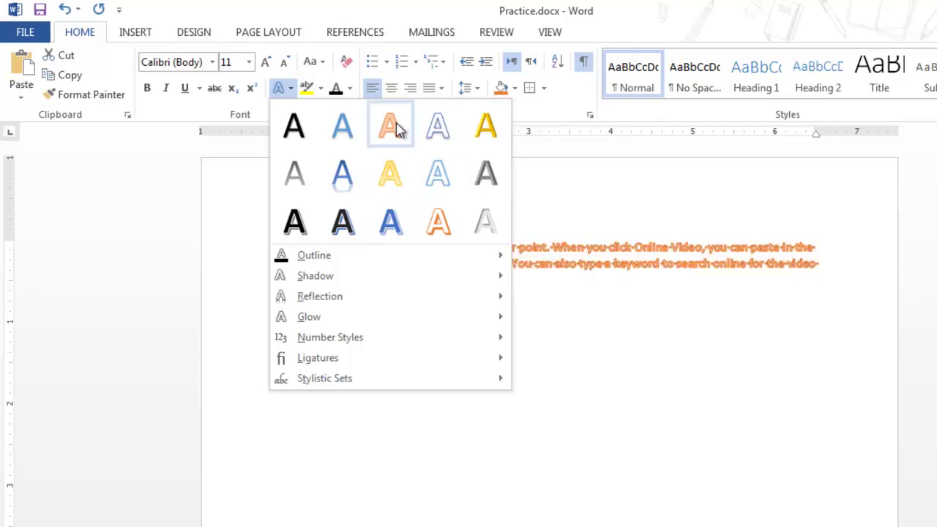
pyautogui.click(483, 233)
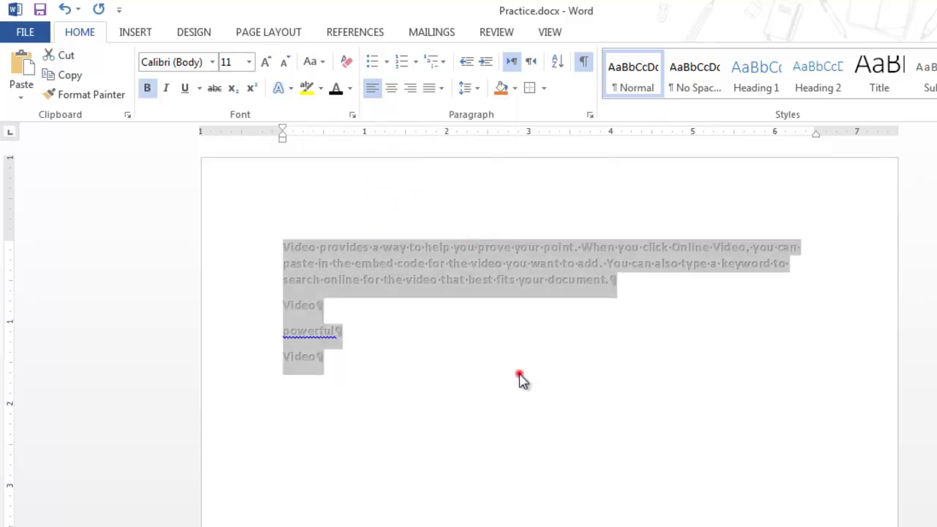
pyautogui.click(519, 373)
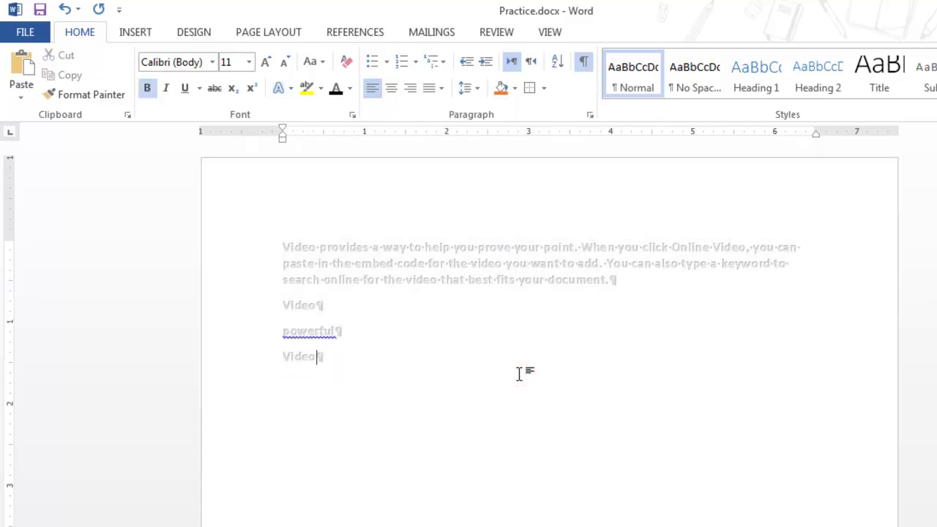
# Justify all the selected paragraphs so lines stretch evenly to both margins
pyautogui.moveTo(444, 359); pyautogui.dragTo(246, 232)
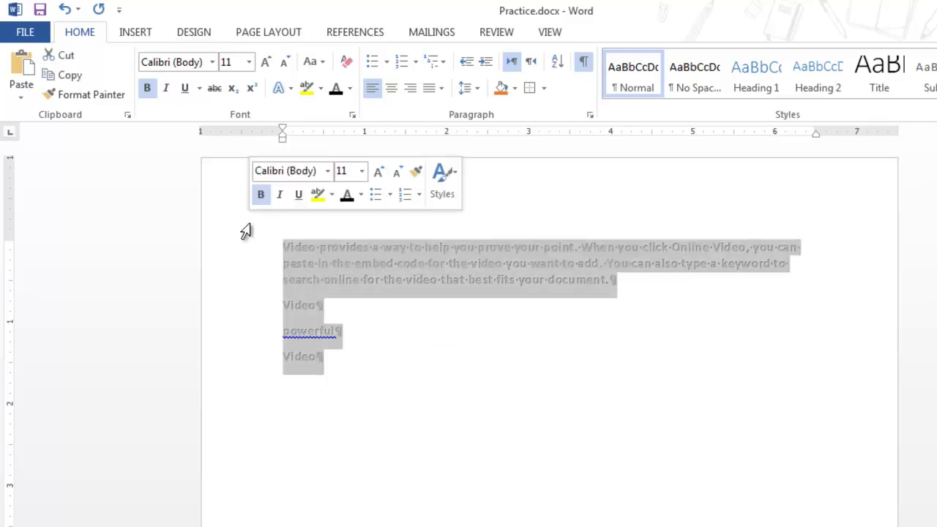
pyautogui.click(412, 91)
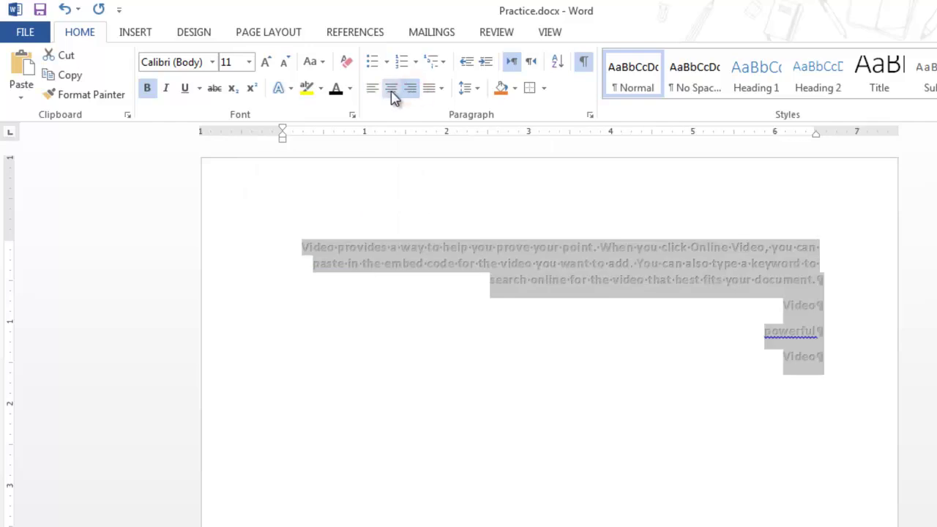
pyautogui.click(391, 91)
pyautogui.click(371, 88)
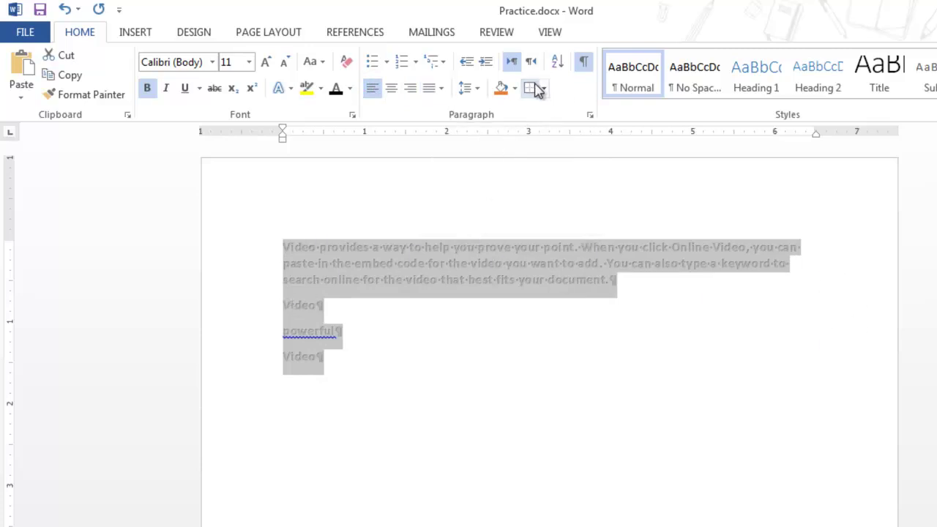
pyautogui.click(472, 89)
pyautogui.click(440, 89)
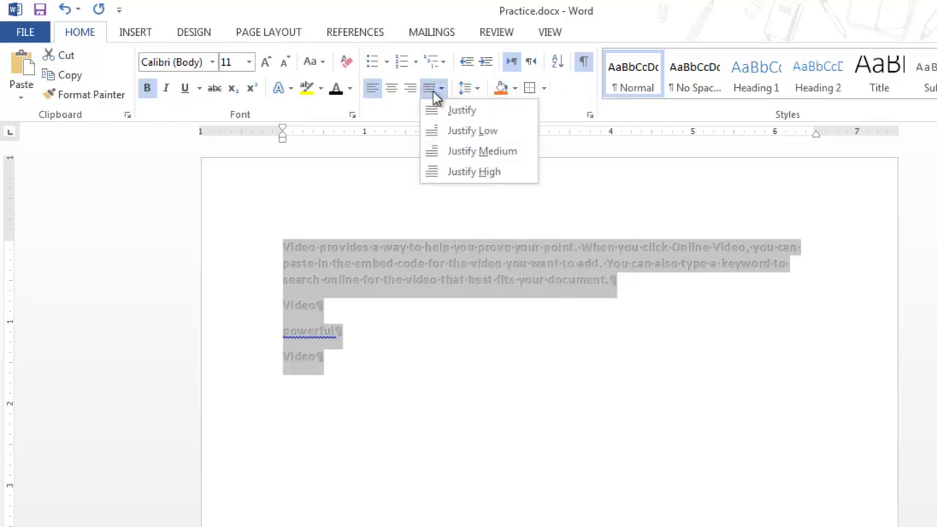
pyautogui.click(433, 93)
pyautogui.click(432, 92)
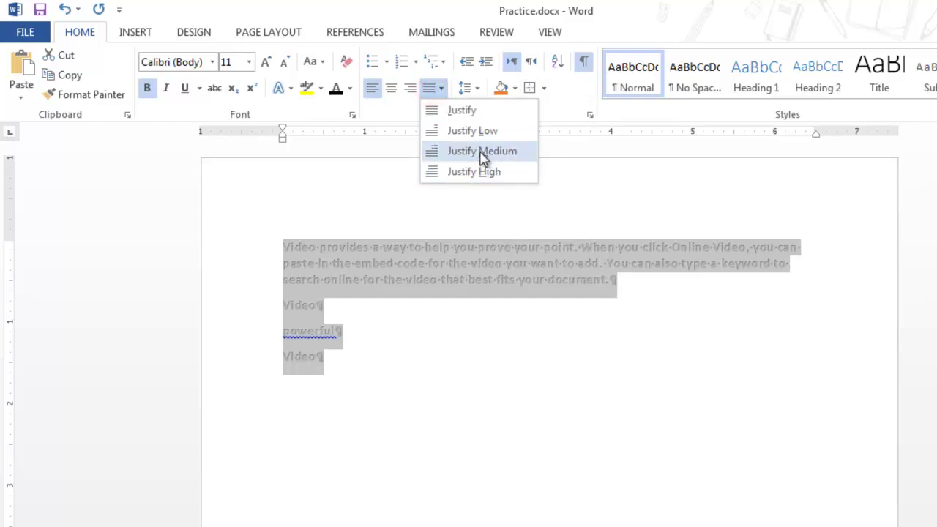
pyautogui.click(460, 110)
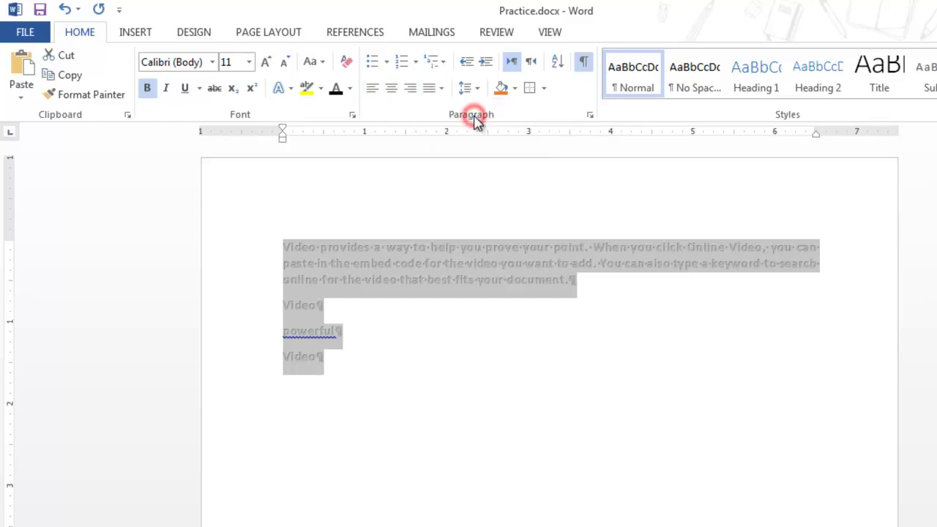
pyautogui.click(868, 274)
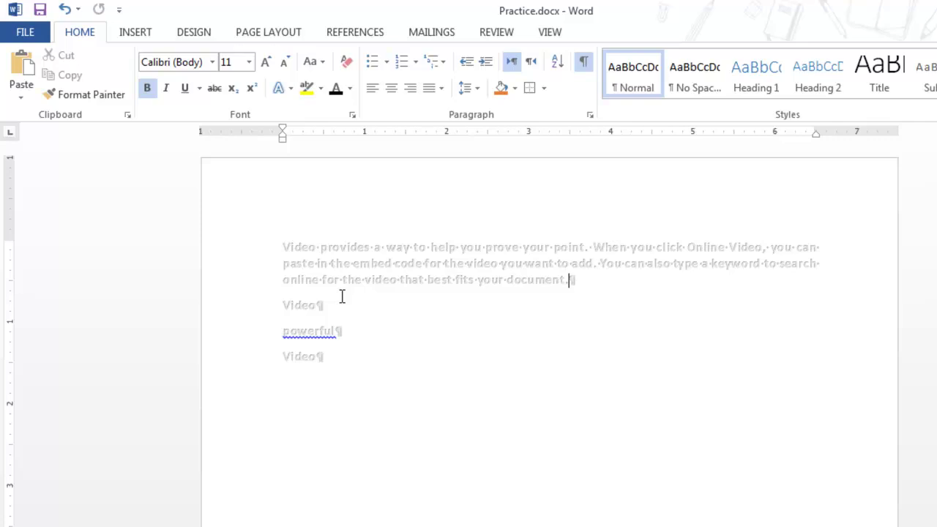
# Apply 1.5 line spacing to all the text, then minimize Word to the desktop
pyautogui.click(428, 320)
pyautogui.click(473, 90)
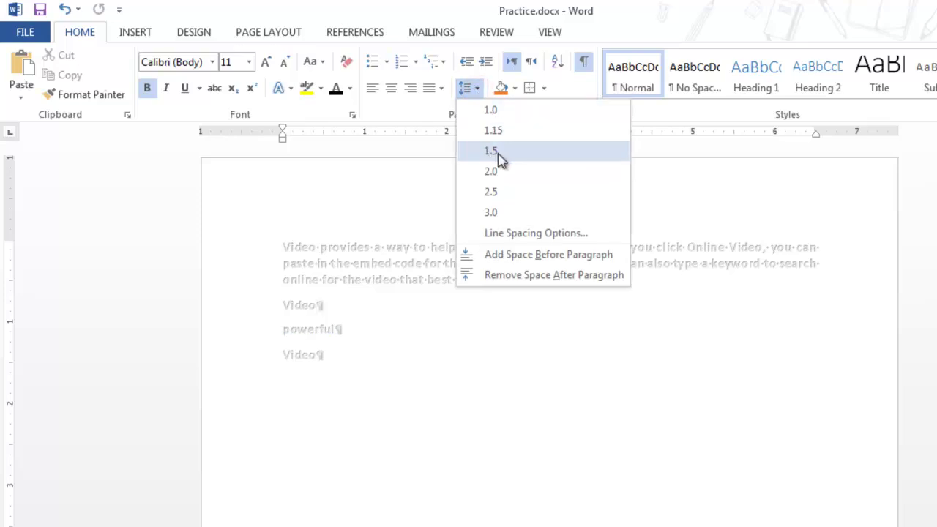
pyautogui.click(501, 135)
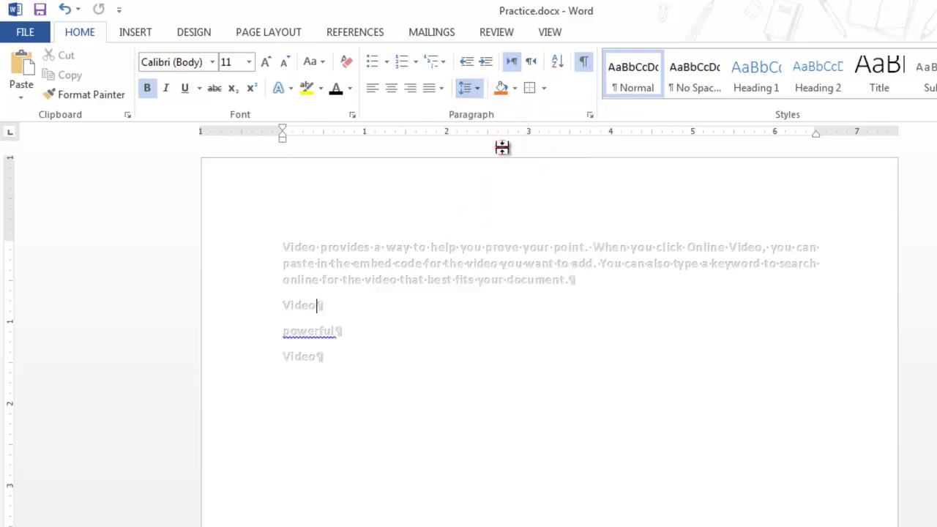
pyautogui.click(473, 328)
pyautogui.moveTo(446, 403); pyautogui.dragTo(294, 242)
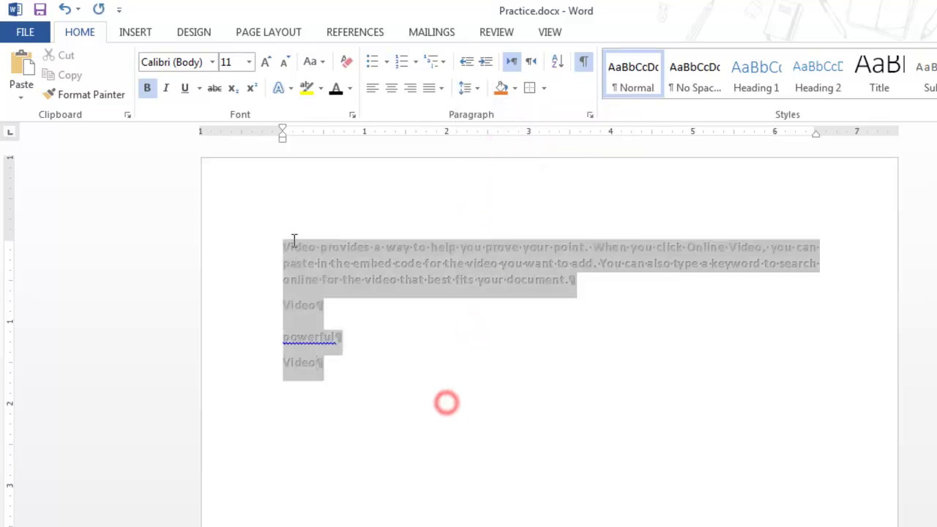
pyautogui.click(475, 88)
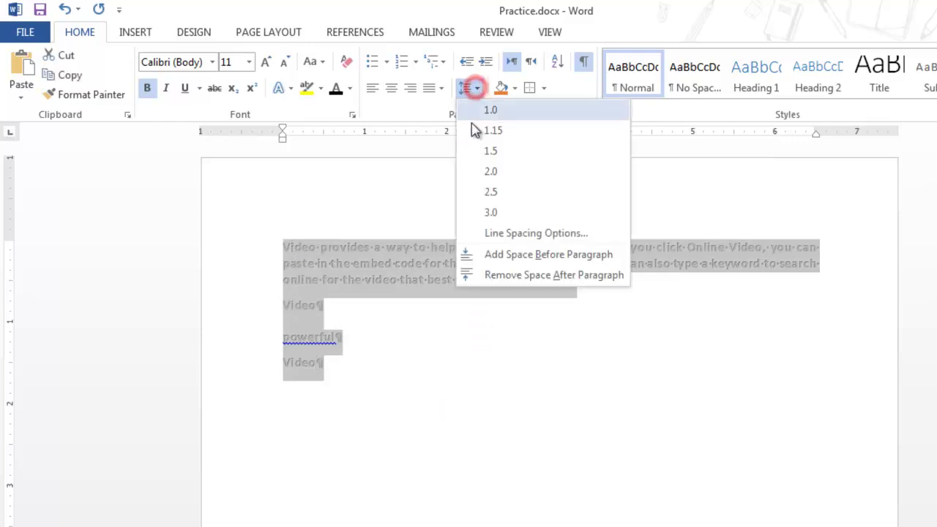
pyautogui.click(490, 150)
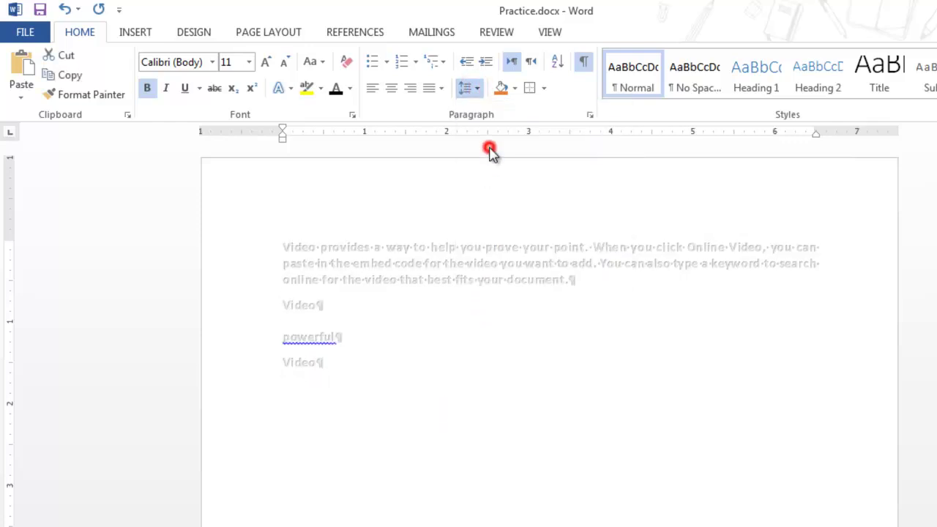
pyautogui.click(552, 370)
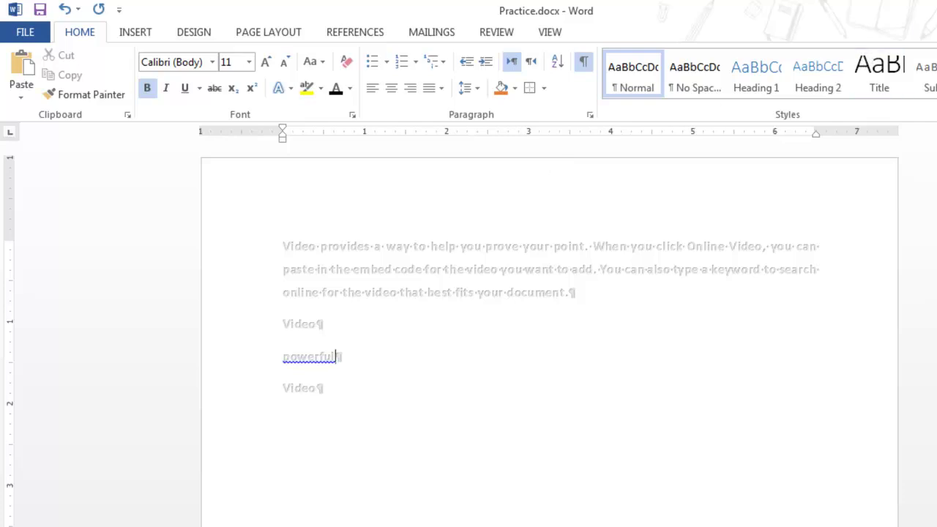
pyautogui.press('super+d')
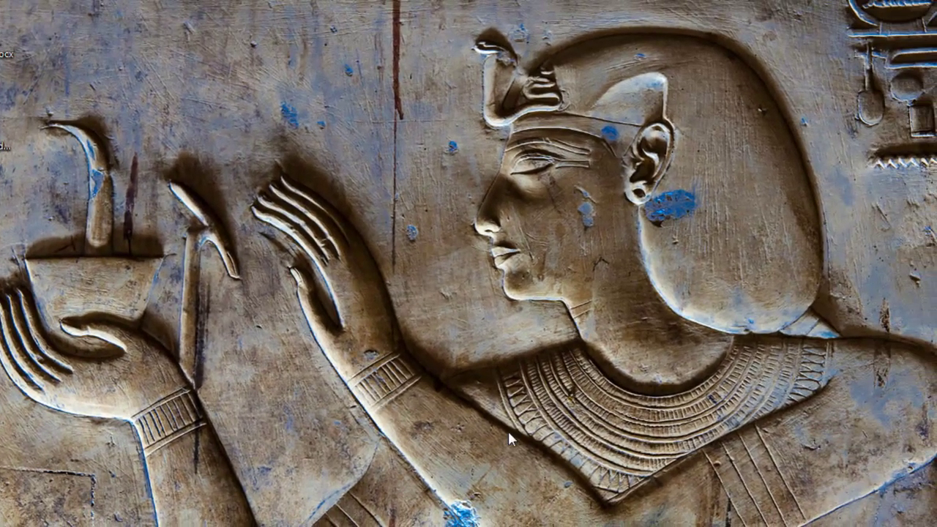